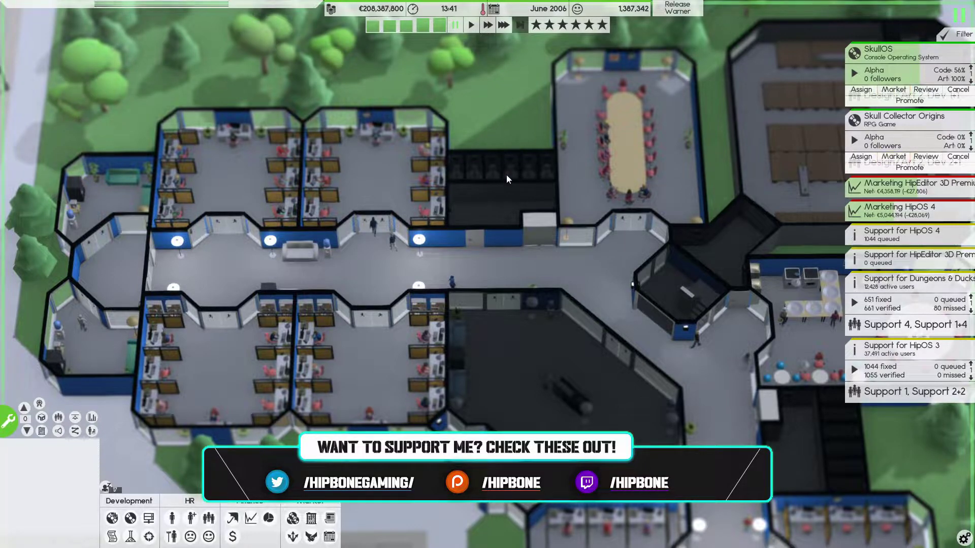
- Look over the office floors and briefly check the staff list
key(d)
scroll(607, 219, up, 2)
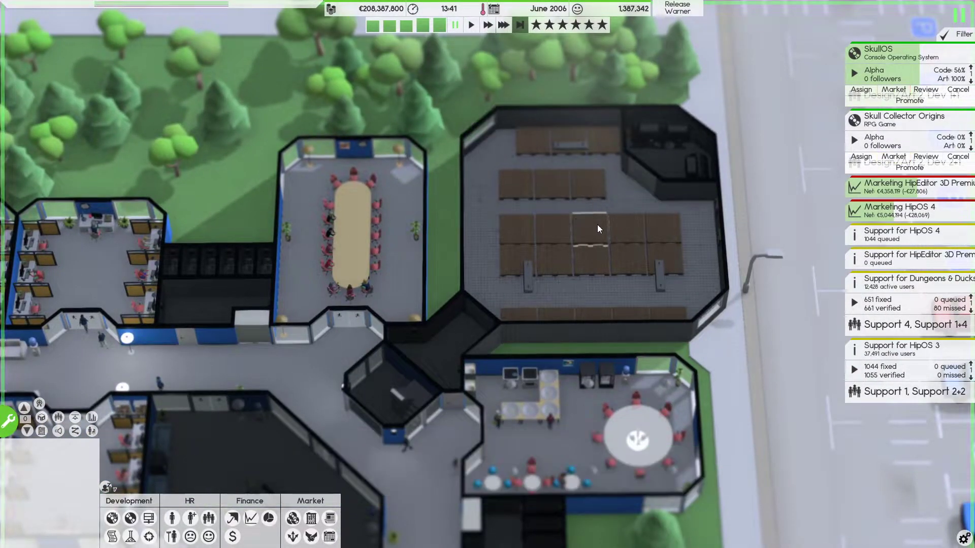
key(Page_Up)
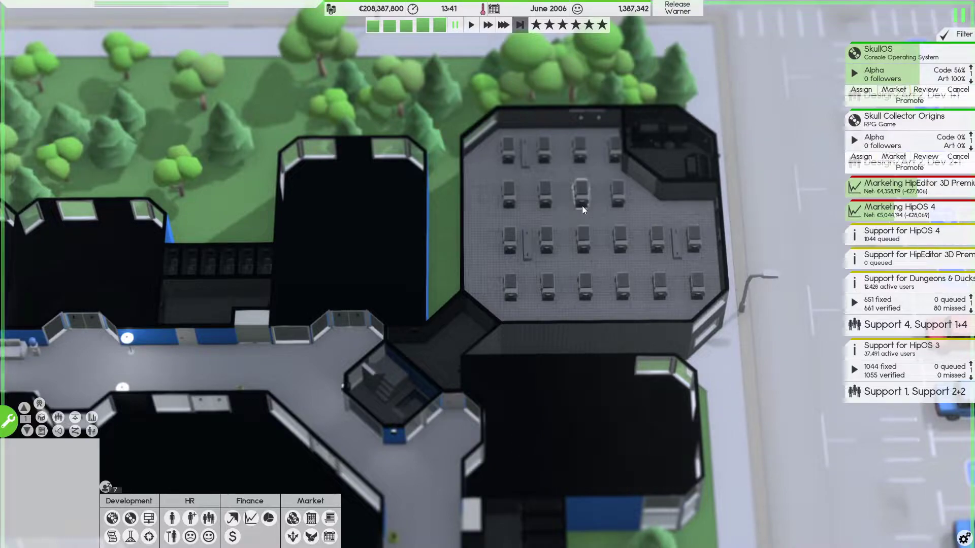
key(Escape)
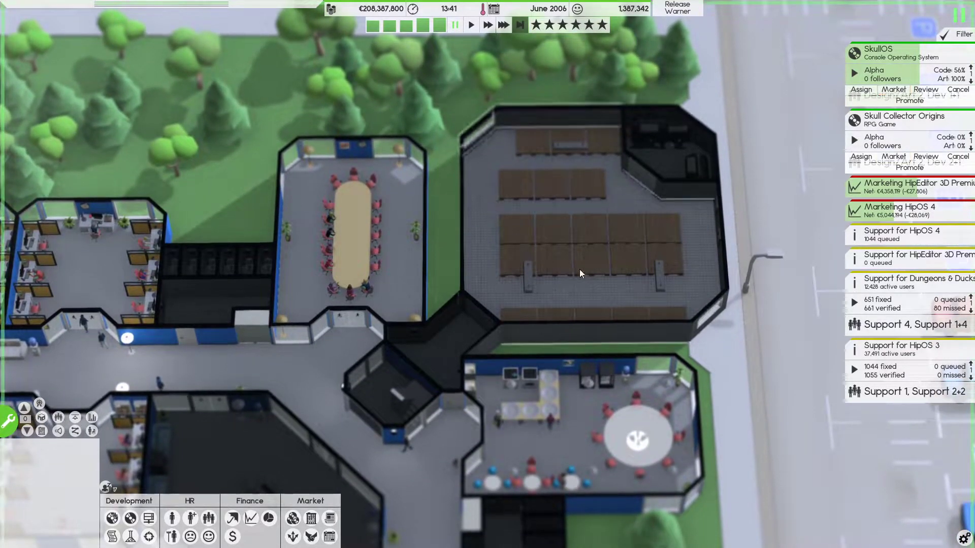
scroll(586, 263, down, 3)
scroll(418, 289, up, 3)
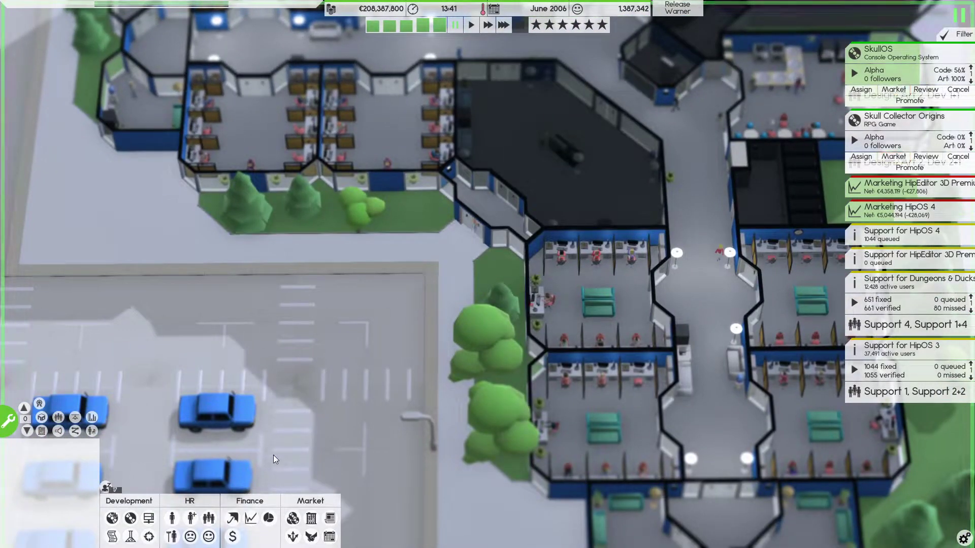
click(208, 518)
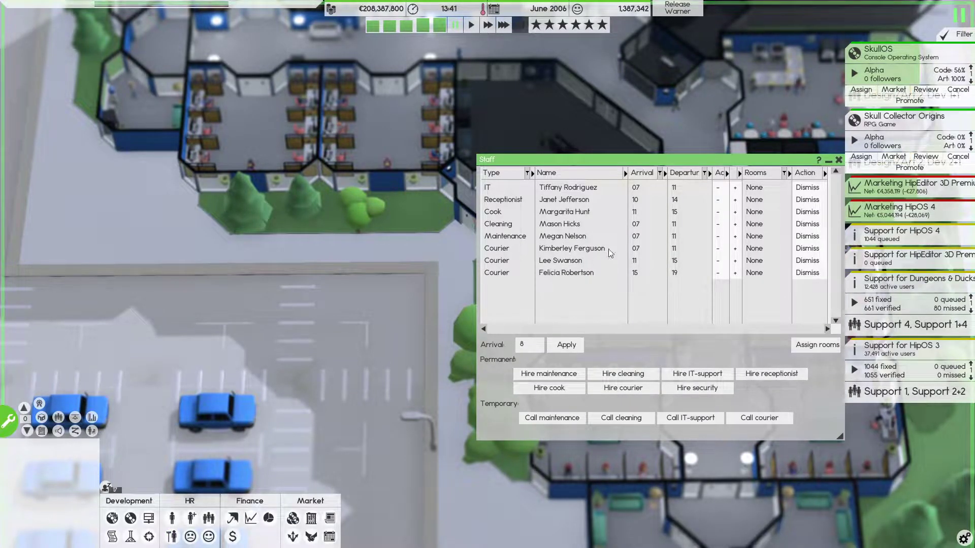
click(838, 159)
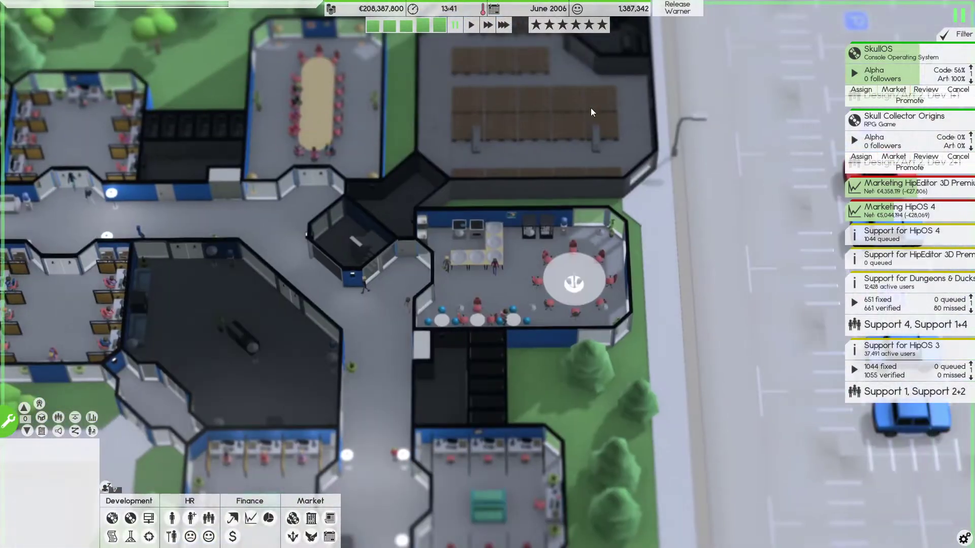
key(a)
key(a)
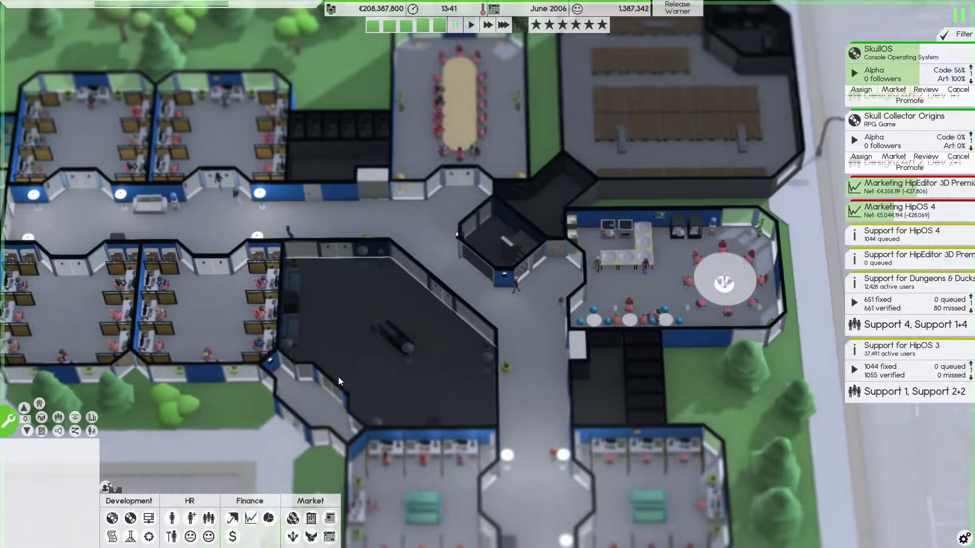
- Show printing deals in the Deals list, sorted by description
click(310, 536)
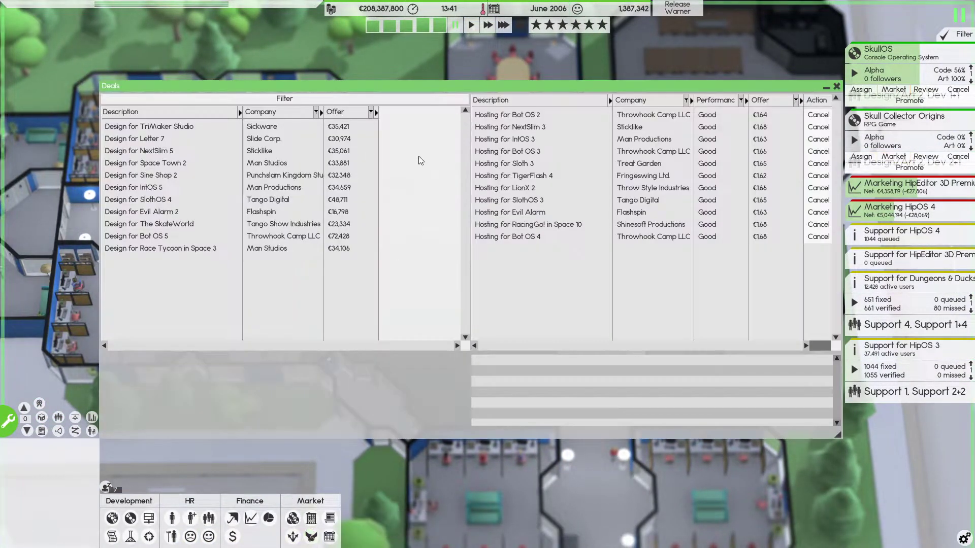
click(260, 98)
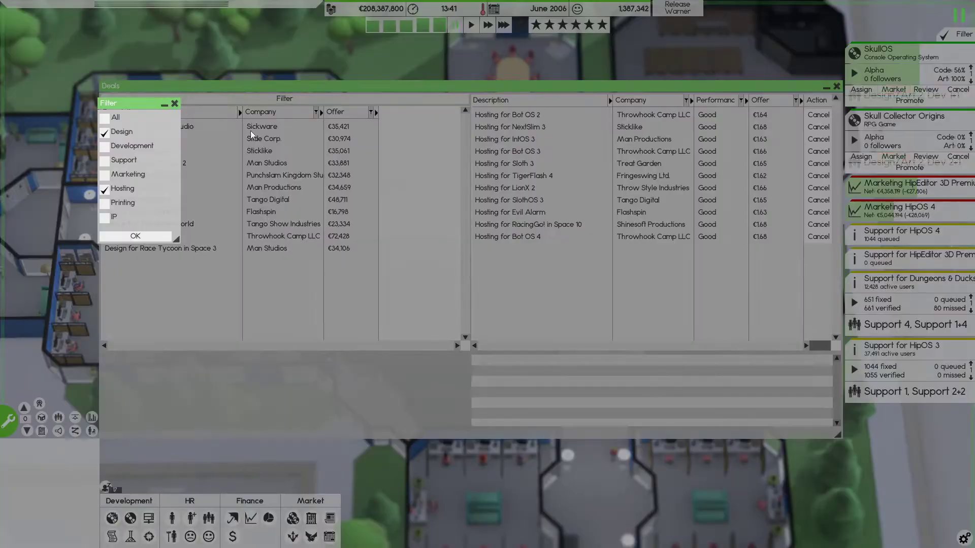
click(110, 203)
click(117, 236)
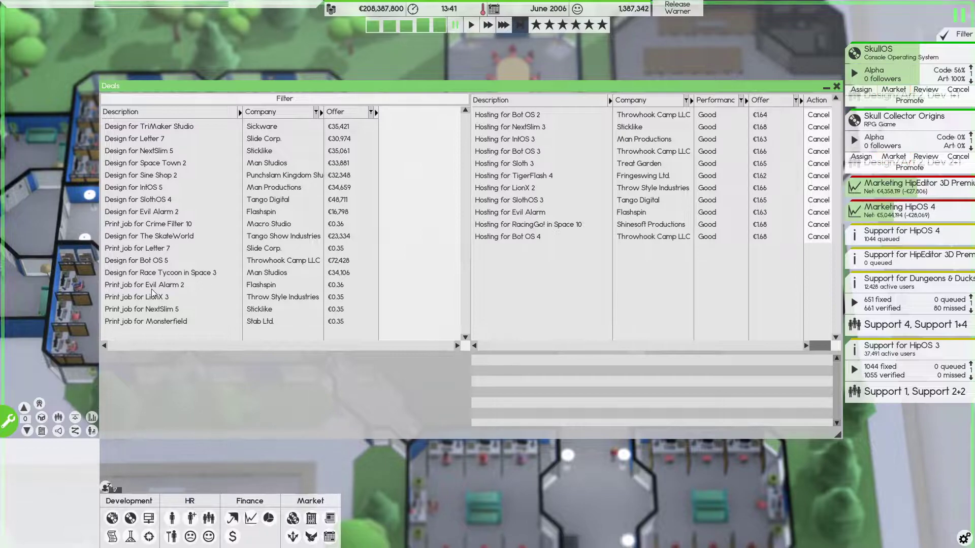
click(155, 112)
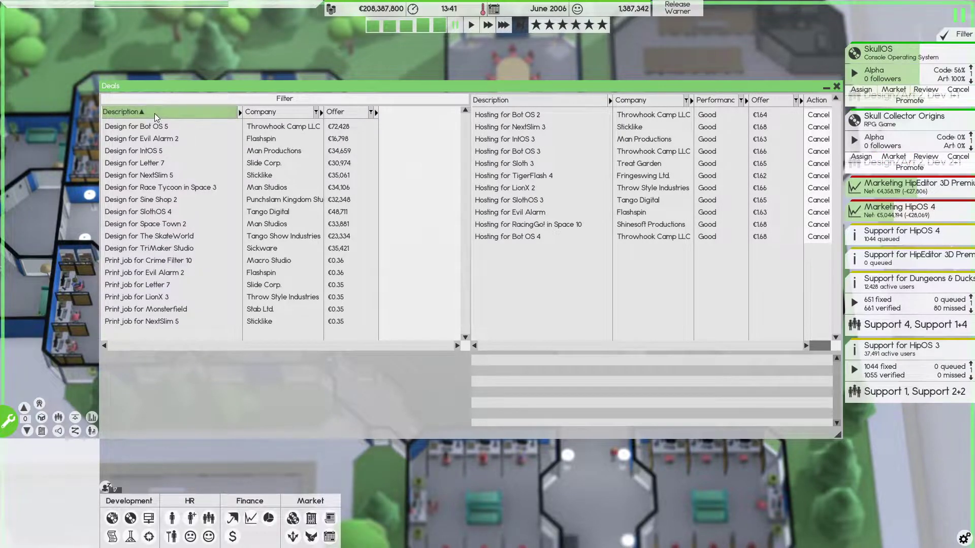
- Accept the Crime Filter 10 print job after checking printing capacity
click(155, 261)
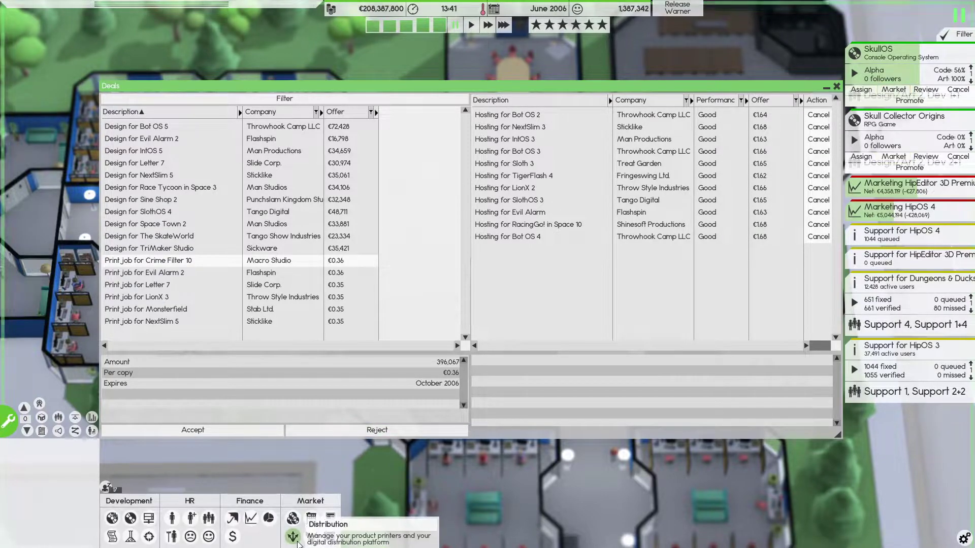
click(292, 537)
mouse_move(393, 407)
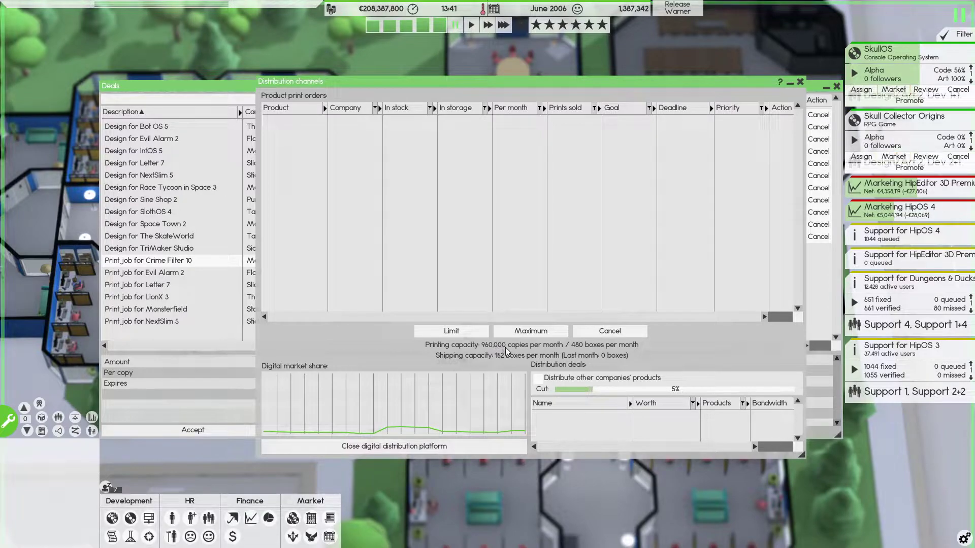
click(800, 82)
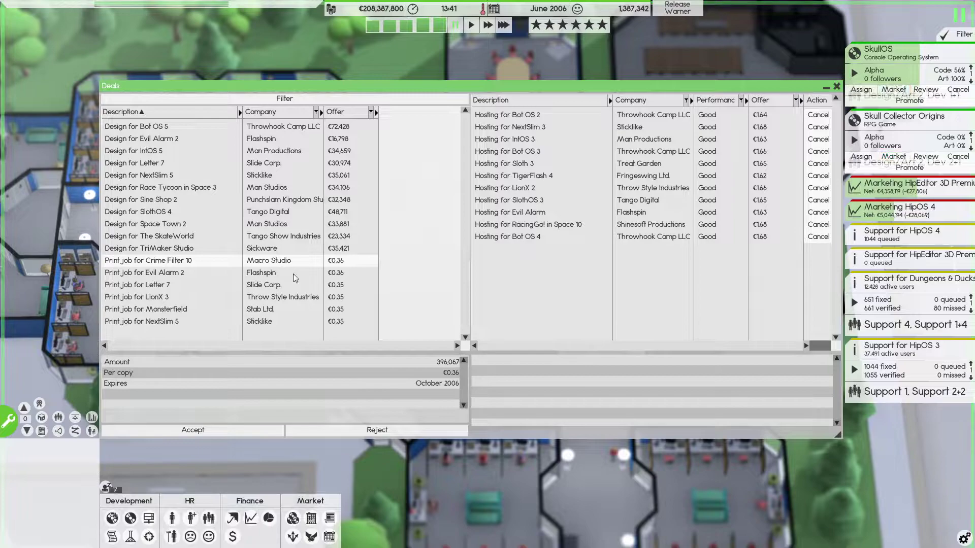
click(323, 275)
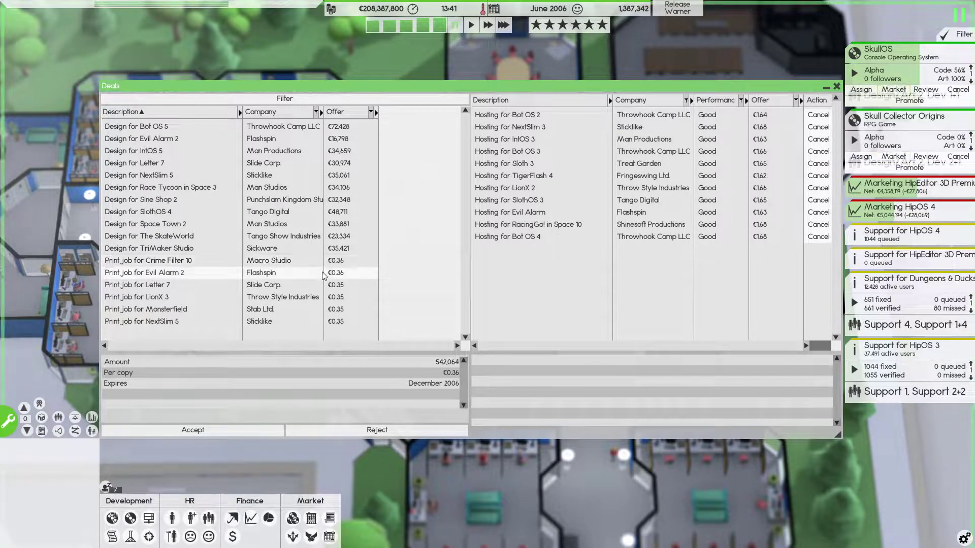
click(319, 264)
click(246, 428)
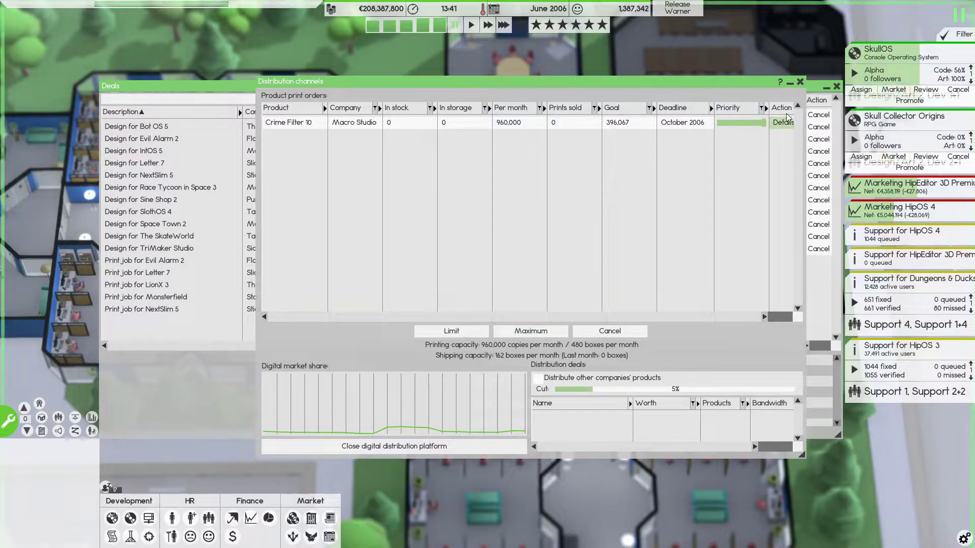
key(Escape)
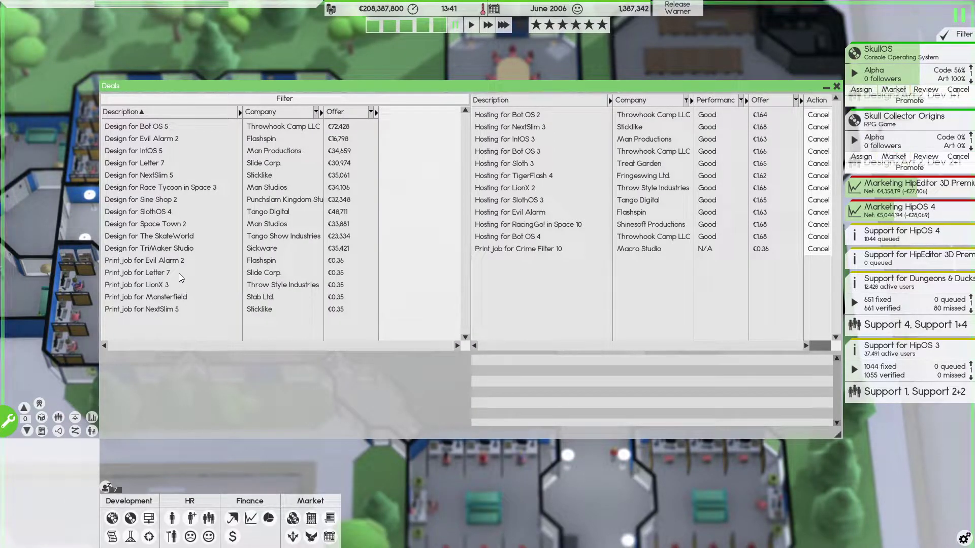
- Accept the Letter 7 print job and close the deal windows
click(181, 276)
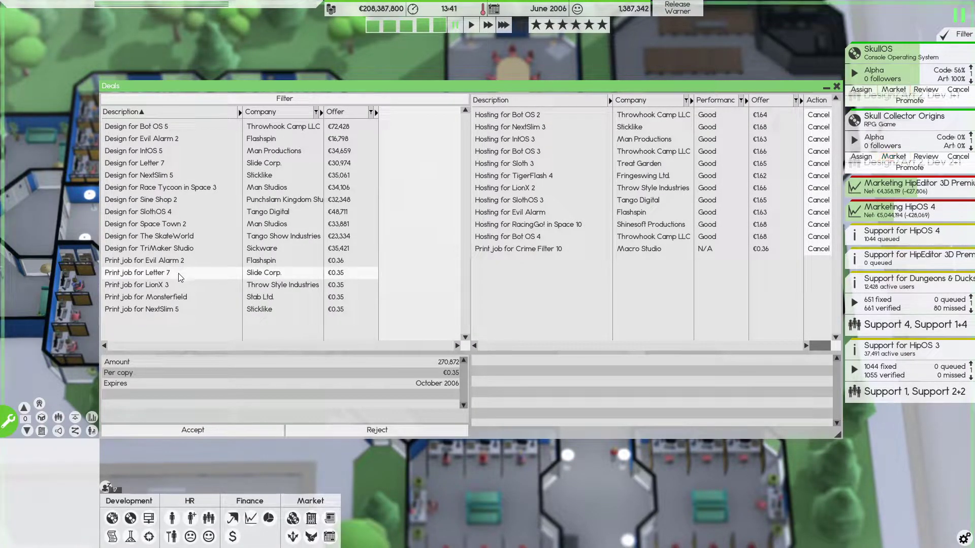
click(247, 436)
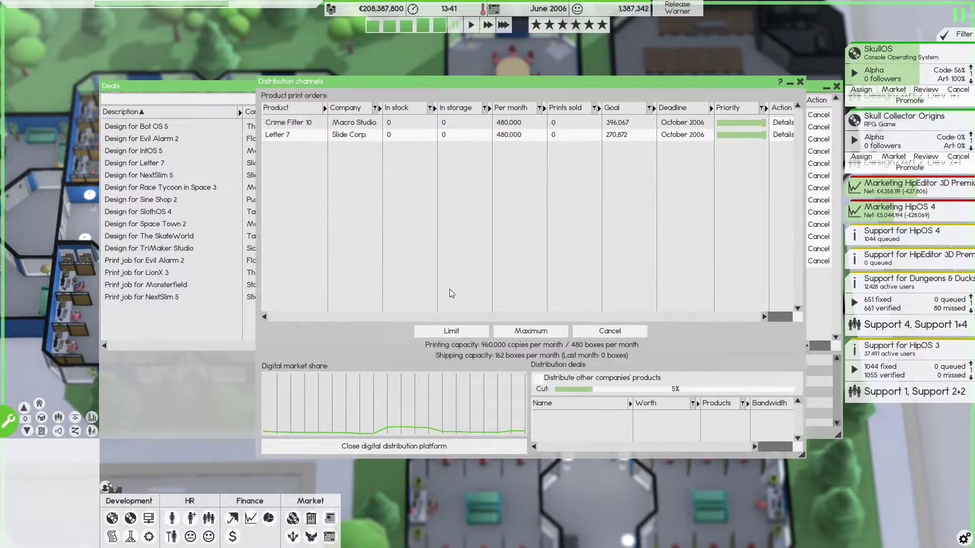
click(800, 82)
click(835, 92)
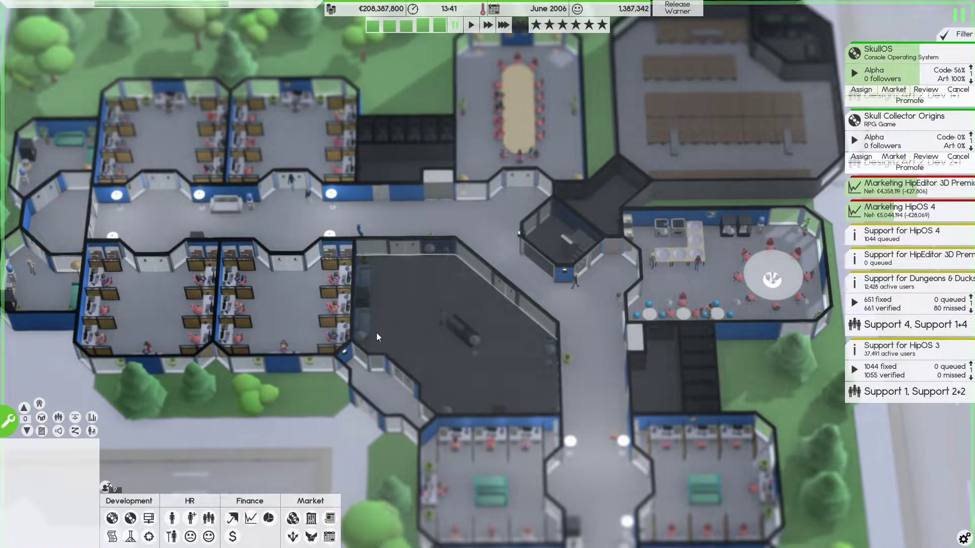
scroll(549, 229, down, 2)
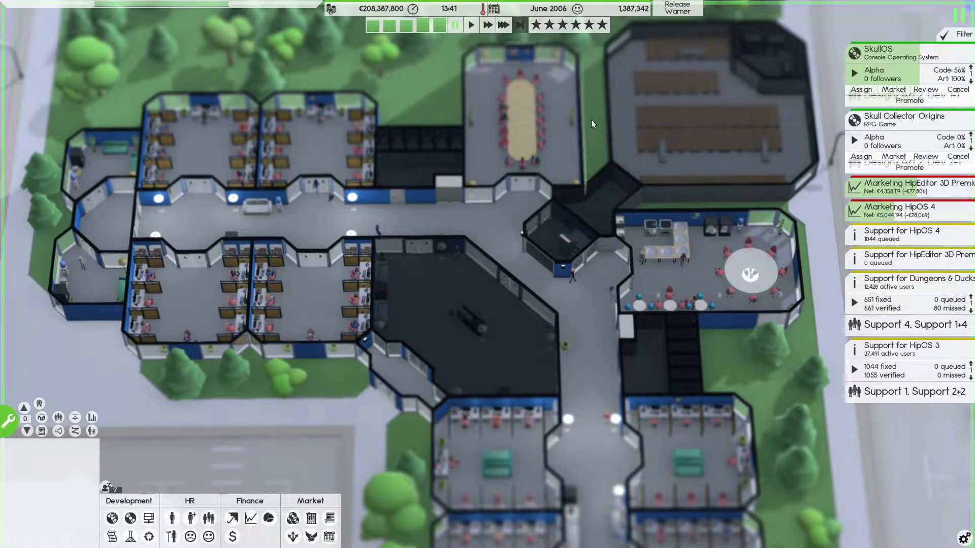
- Review the Release Warner settings, then toggle build mode on and off
click(677, 9)
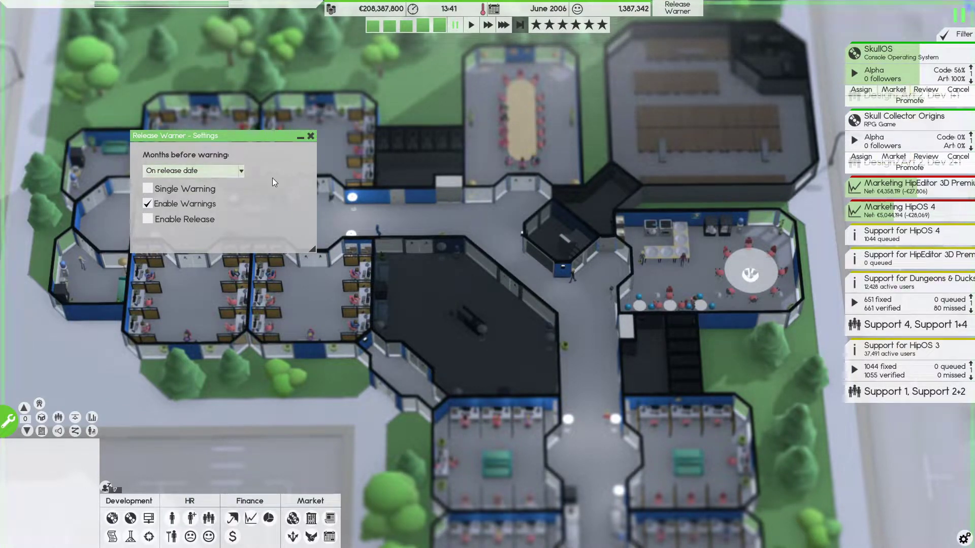
click(310, 137)
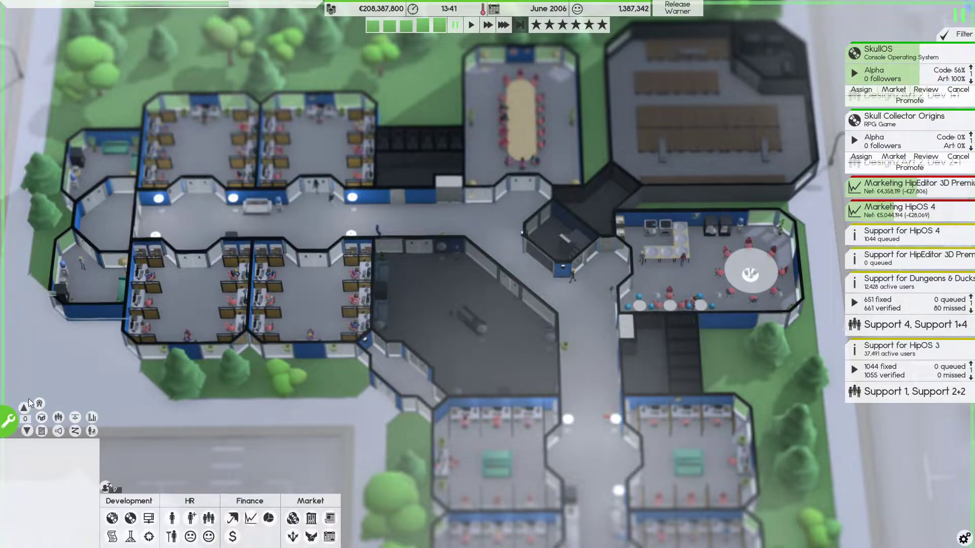
click(11, 420)
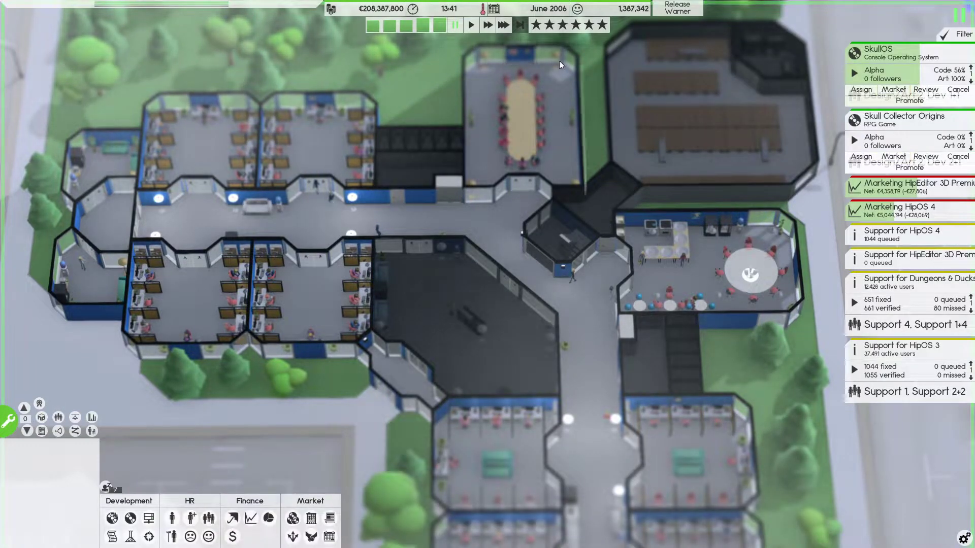
- Pause at the backed-up printers warning and jump to that room, checking both floors
click(503, 24)
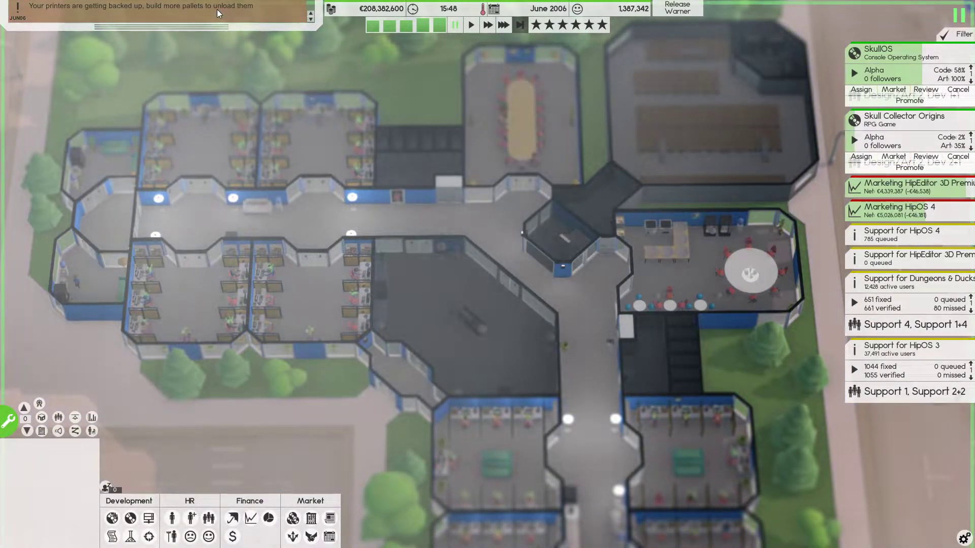
key(space)
click(217, 10)
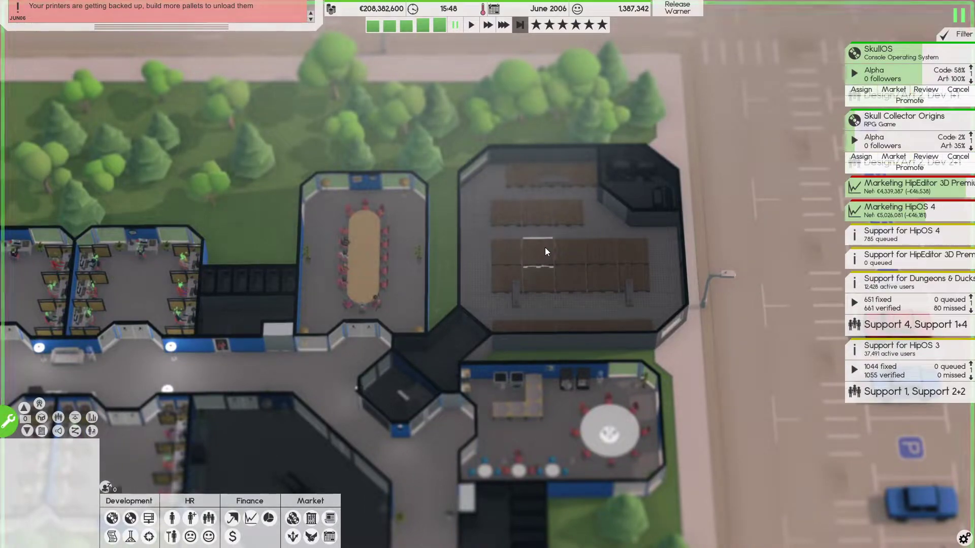
key(Page_Up)
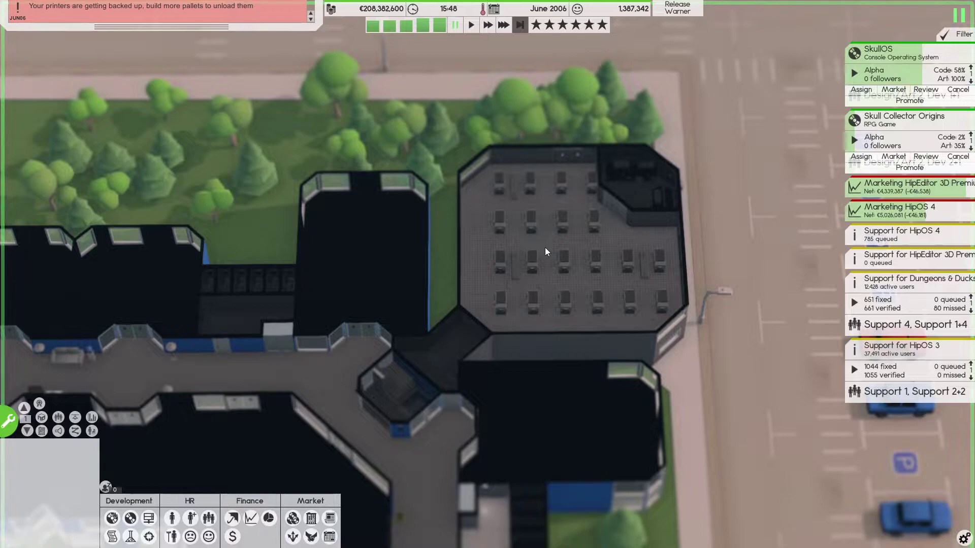
key(Page_Down)
key(Page_Down)
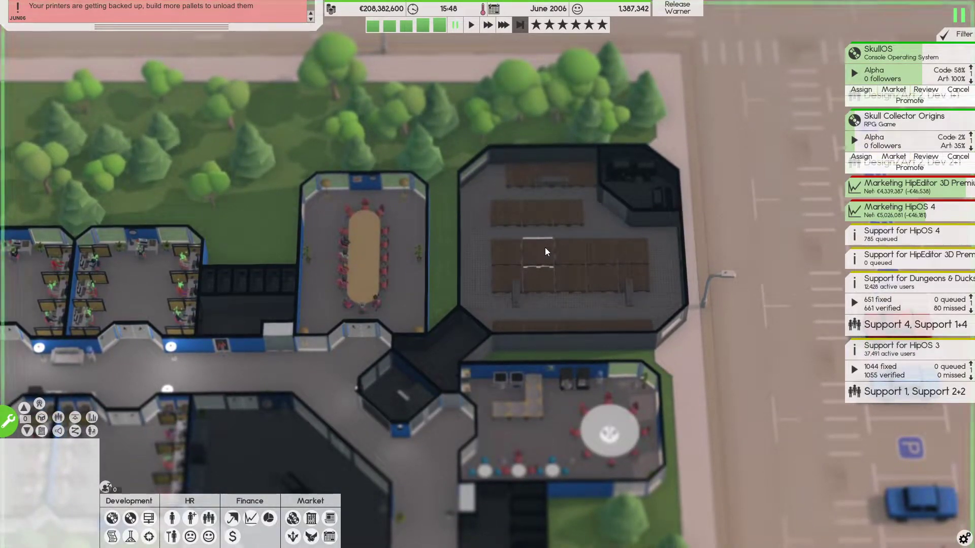
scroll(533, 267, up, 2)
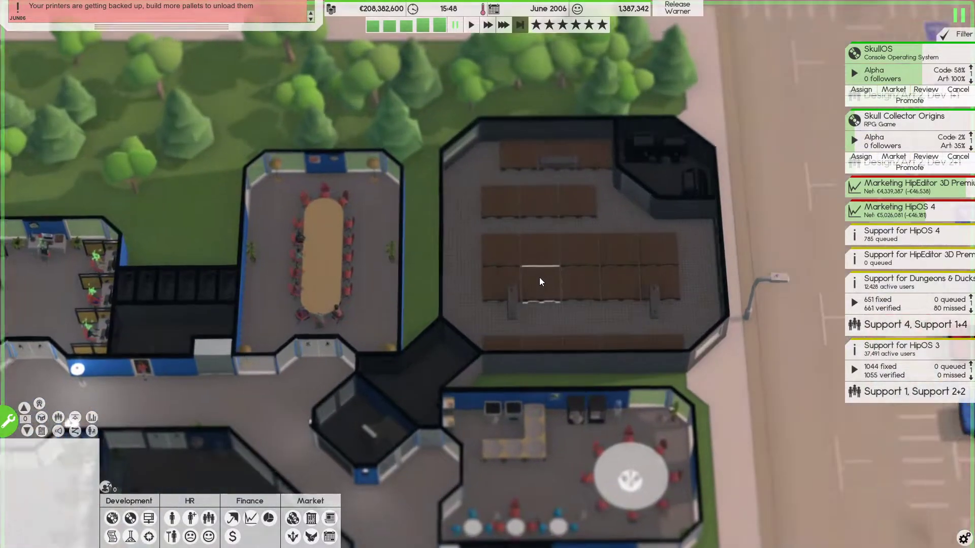
scroll(539, 281, up, 1)
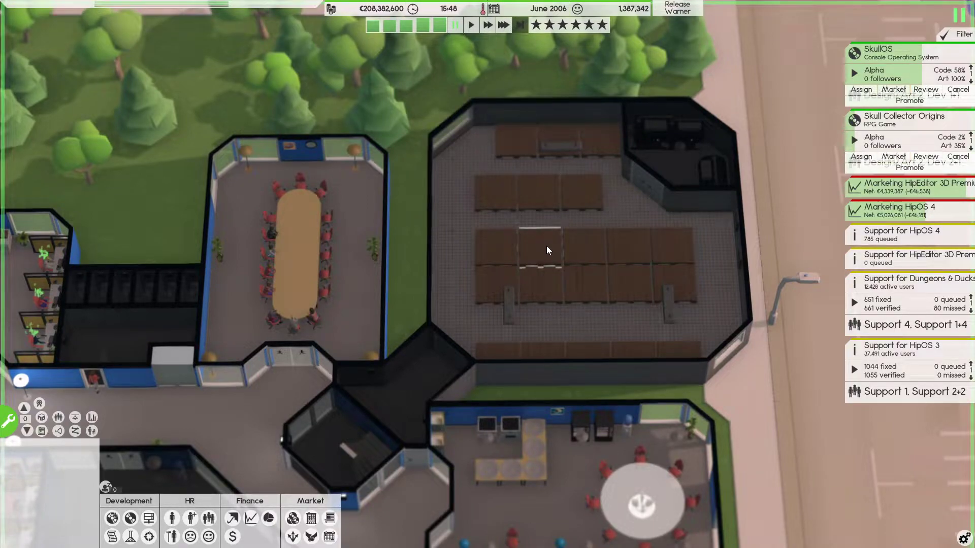
scroll(546, 250, up, 1)
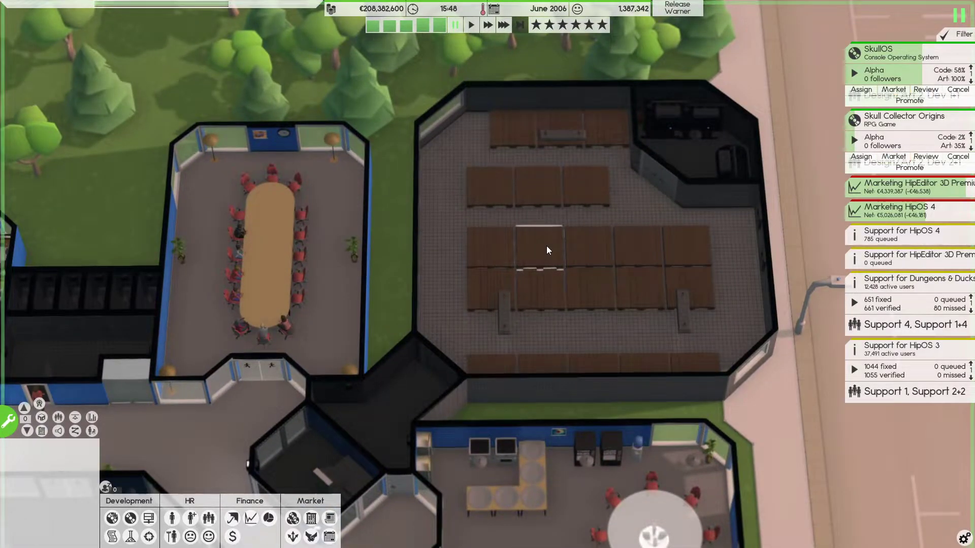
- Delete the five pallets in the bottom row
drag(498, 357, 555, 365)
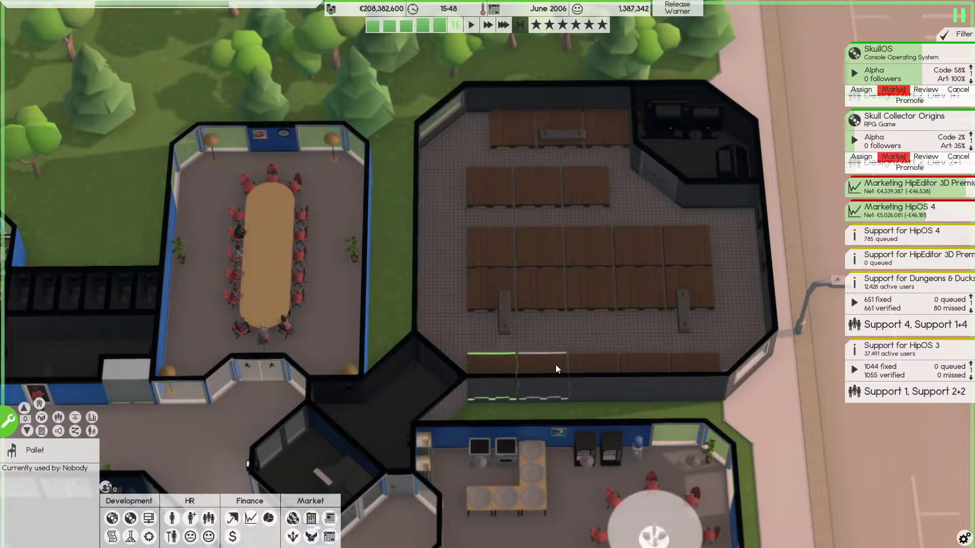
shift+click(668, 366)
shift+click(612, 366)
shift+click(633, 367)
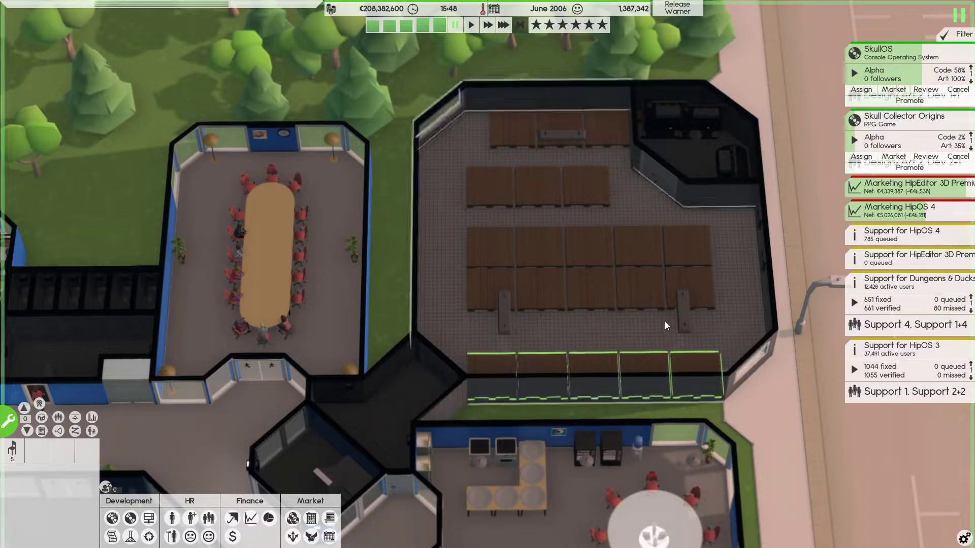
key(Delete)
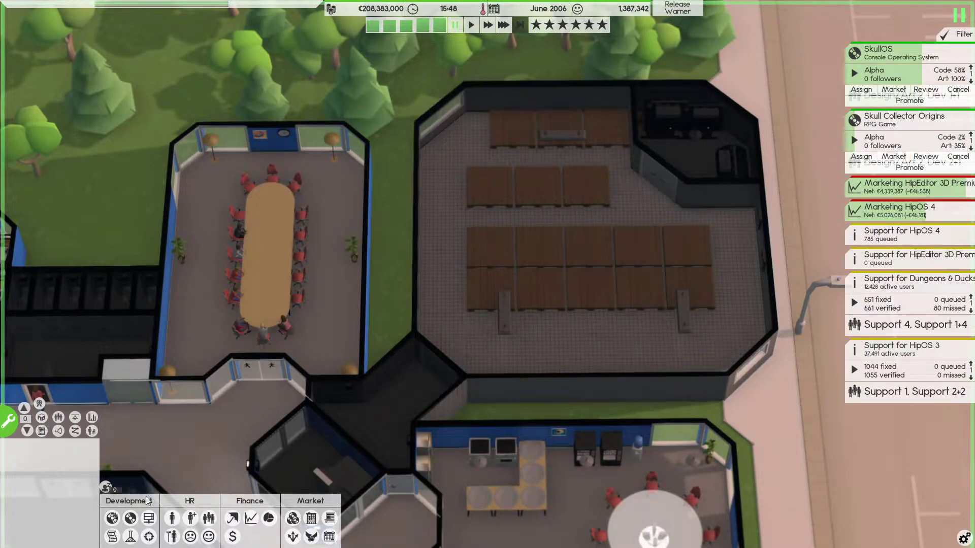
- Move the selected large product printers along the lower wall
key(Page_Up)
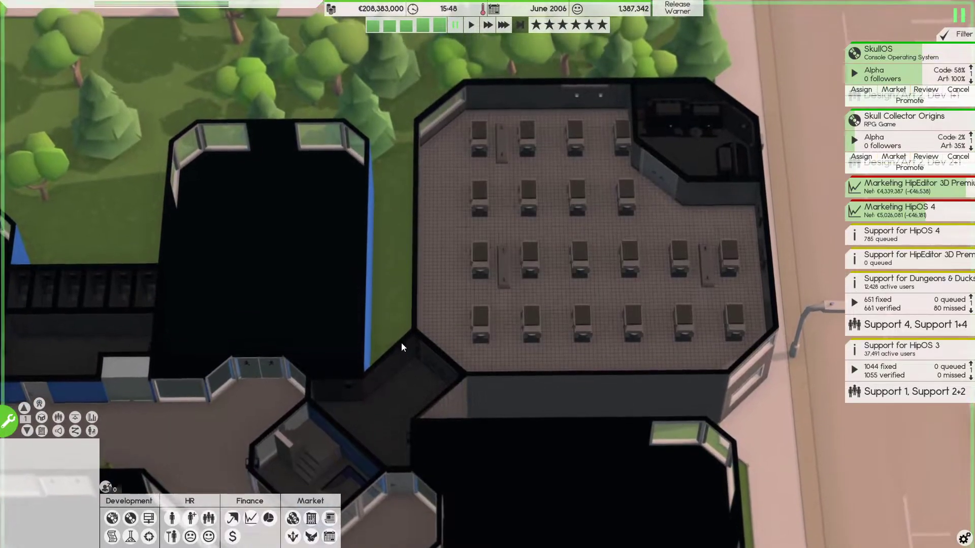
click(482, 143)
right_click(623, 140)
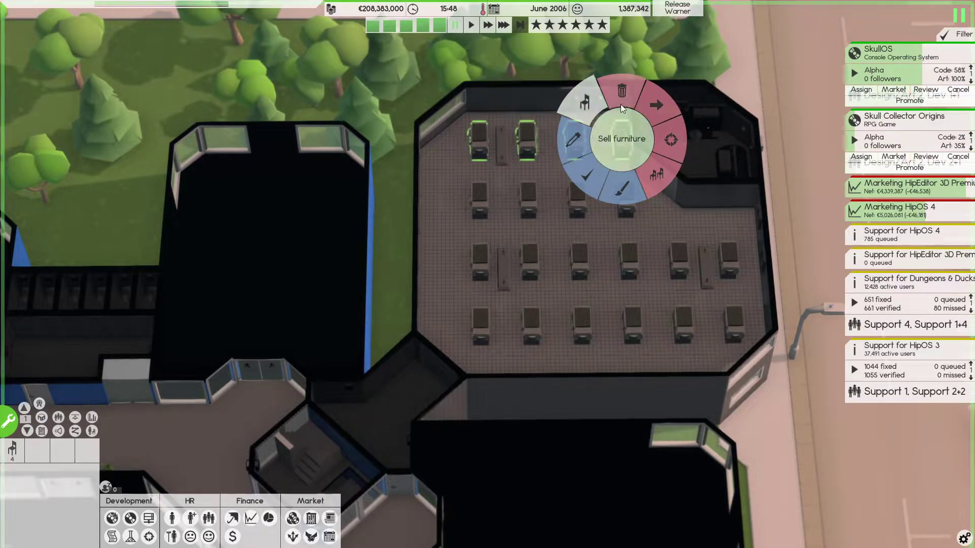
click(655, 113)
key(w)
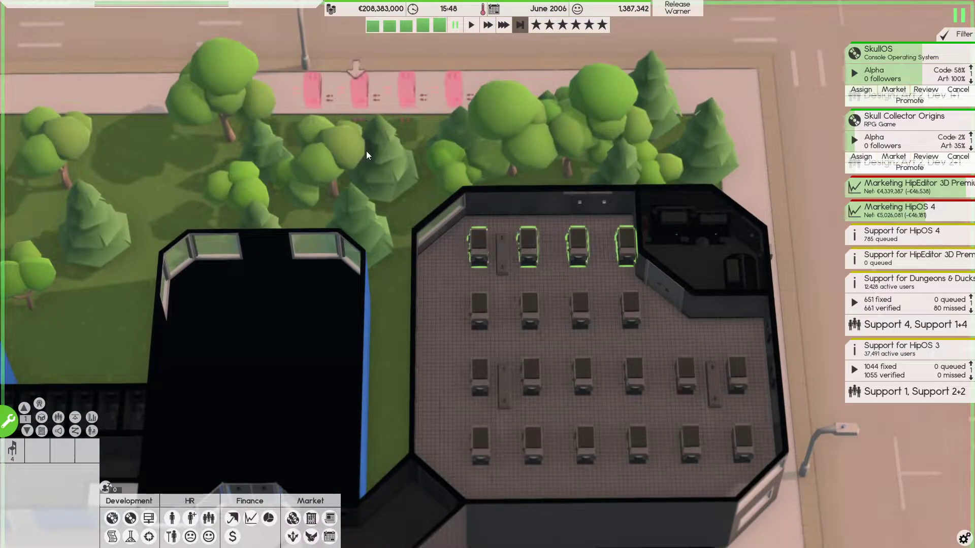
scroll(371, 72, down, 1)
key(s)
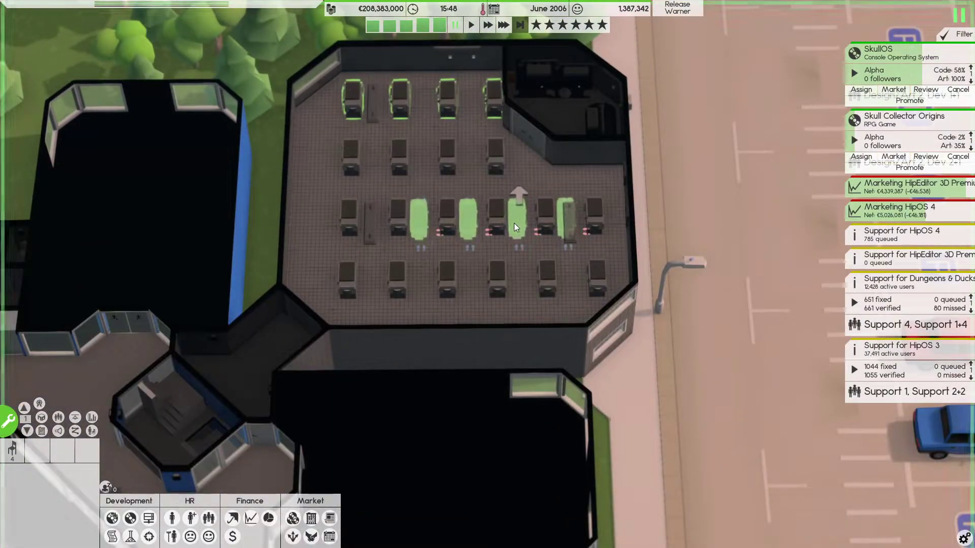
key(Page_Down)
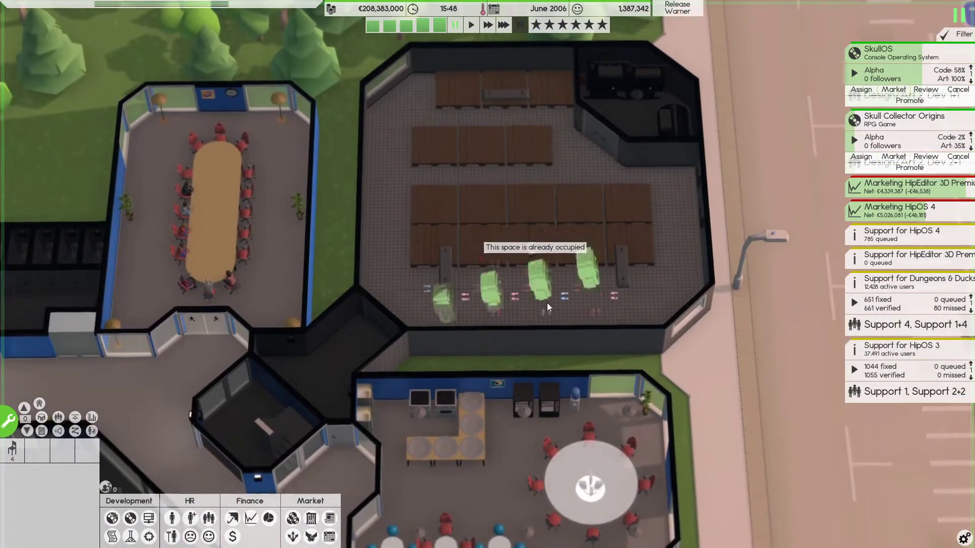
click(593, 326)
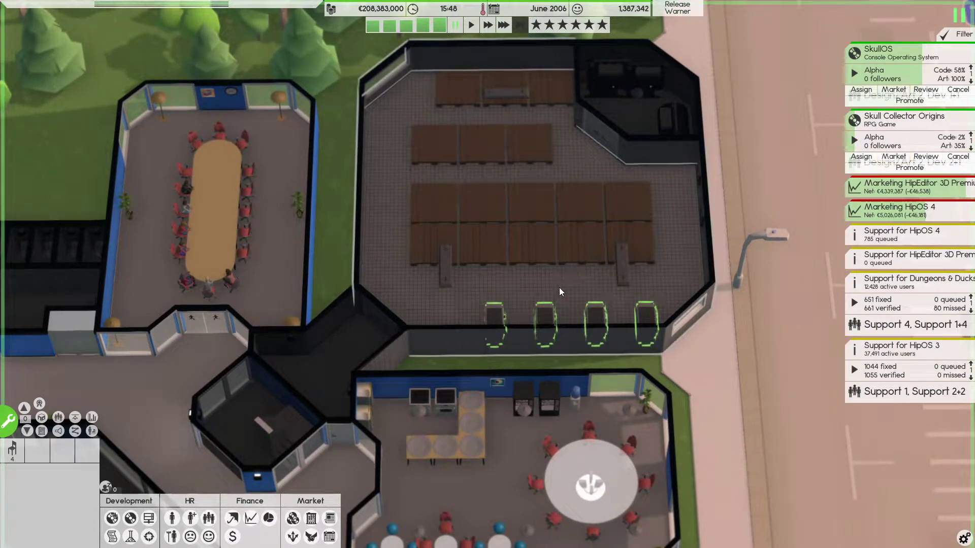
- Place one more large product printer against the lower wall
key(Page_Up)
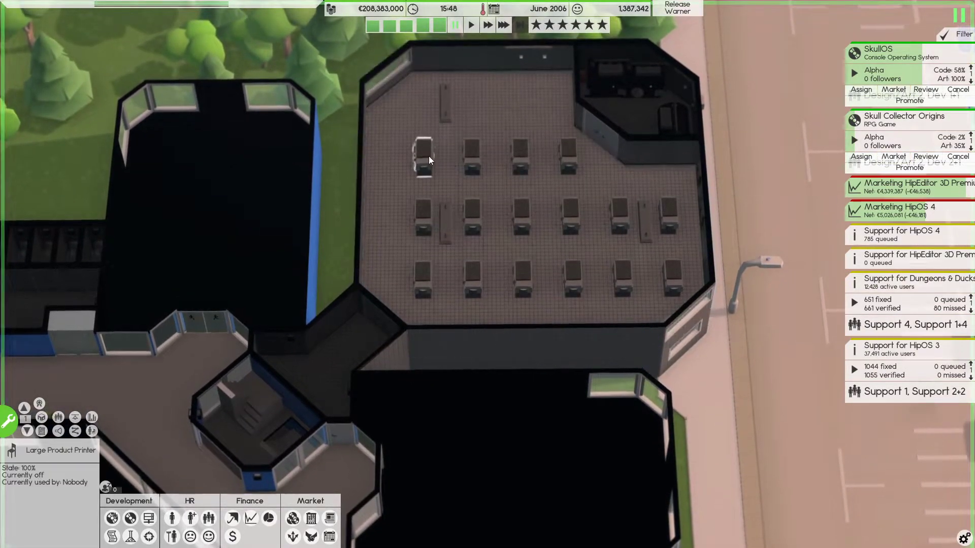
click(429, 157)
click(468, 149)
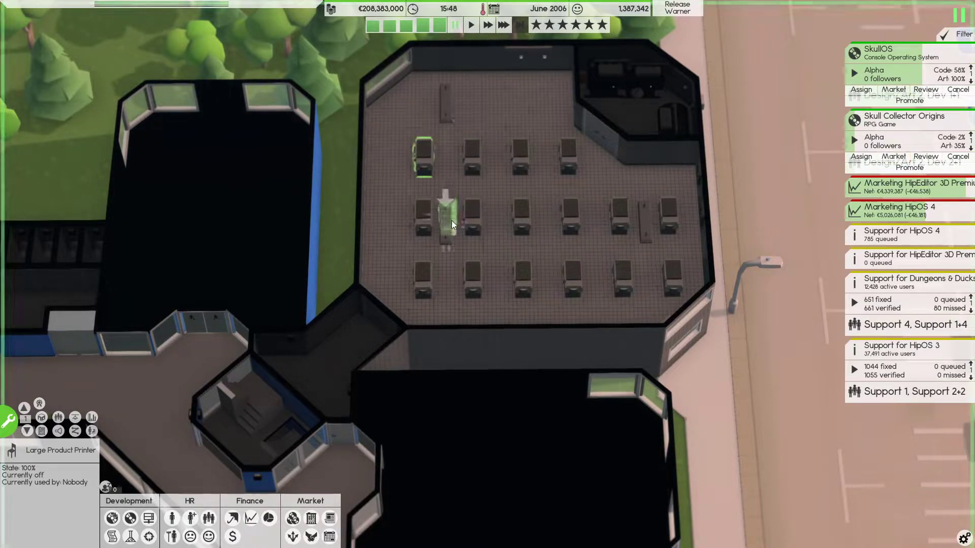
key(Page_Down)
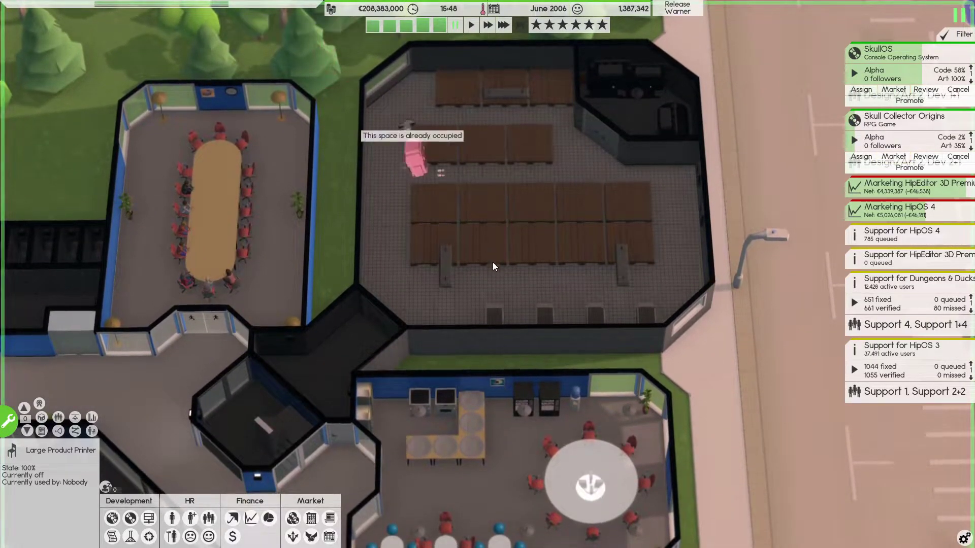
click(444, 336)
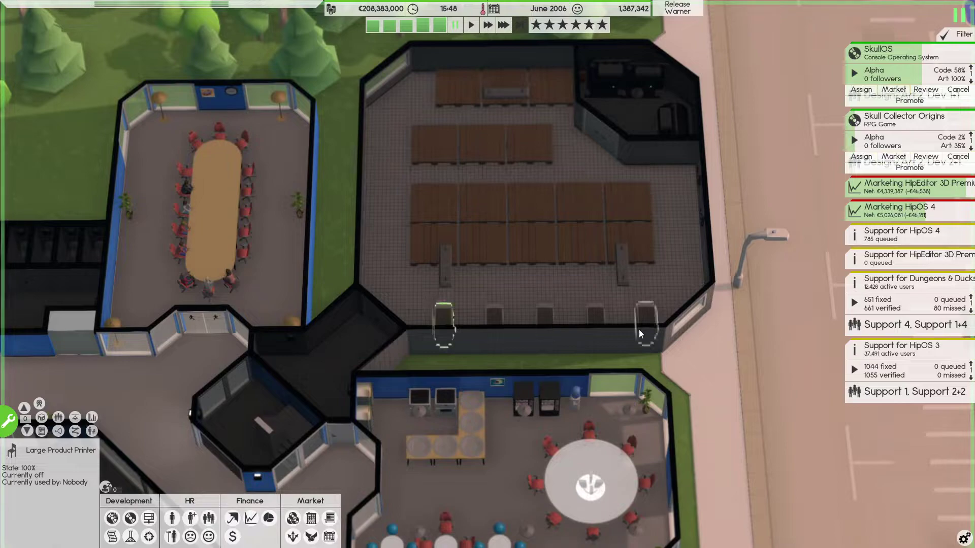
right_click(777, 347)
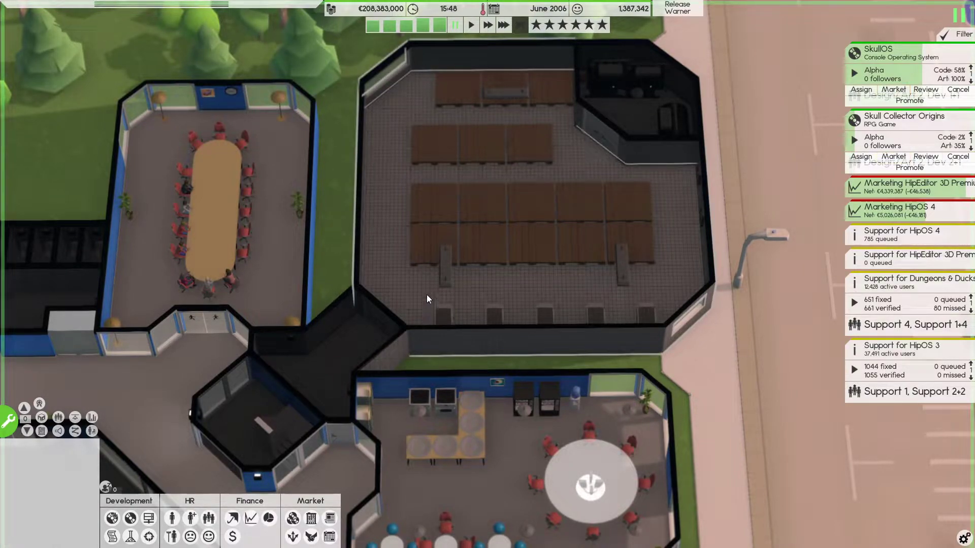
scroll(440, 112, up, 2)
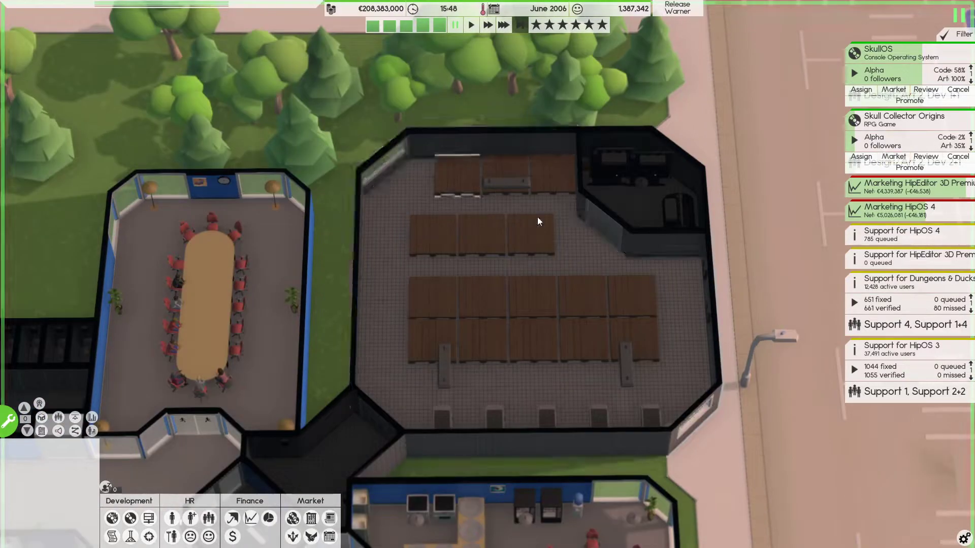
- Delete the three top-row pallets and line three printers along the top wall
drag(464, 184, 546, 178)
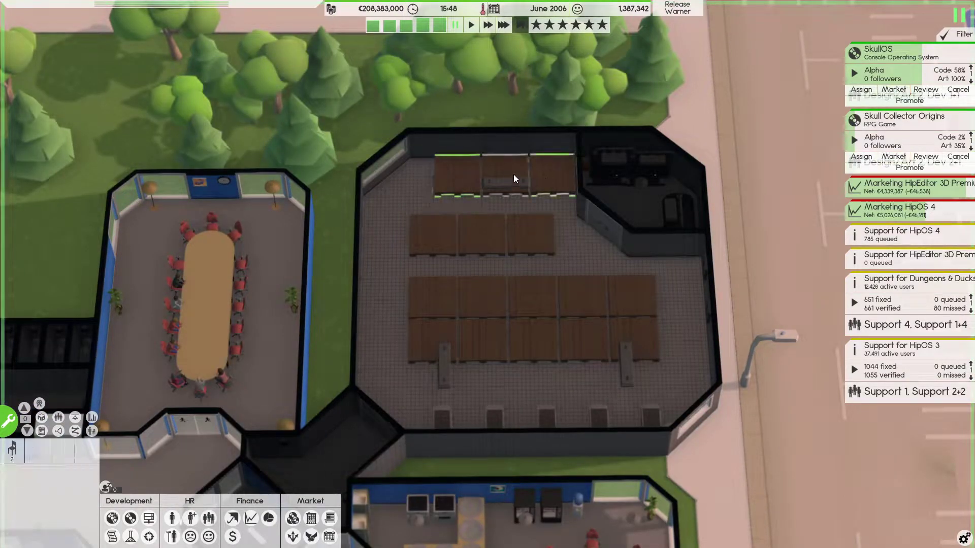
key(Delete)
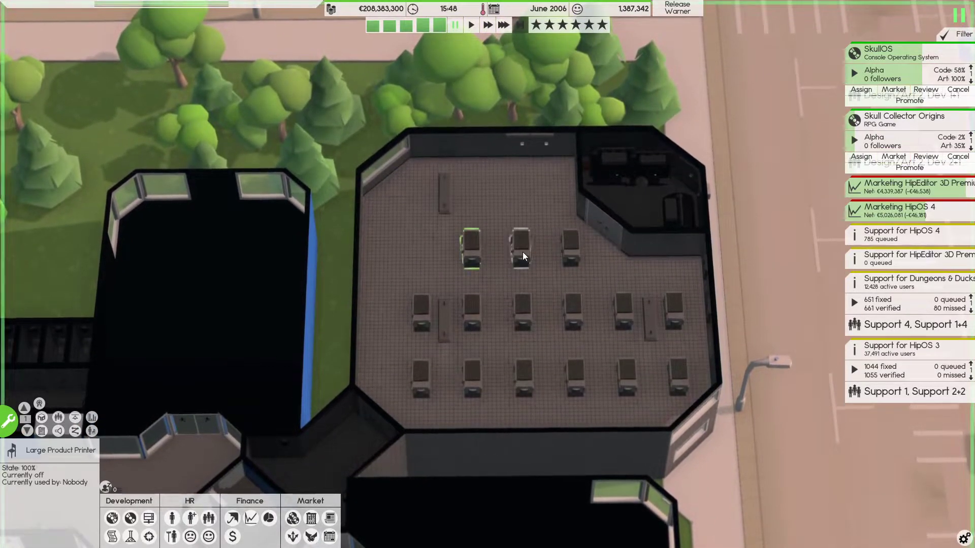
click(566, 249)
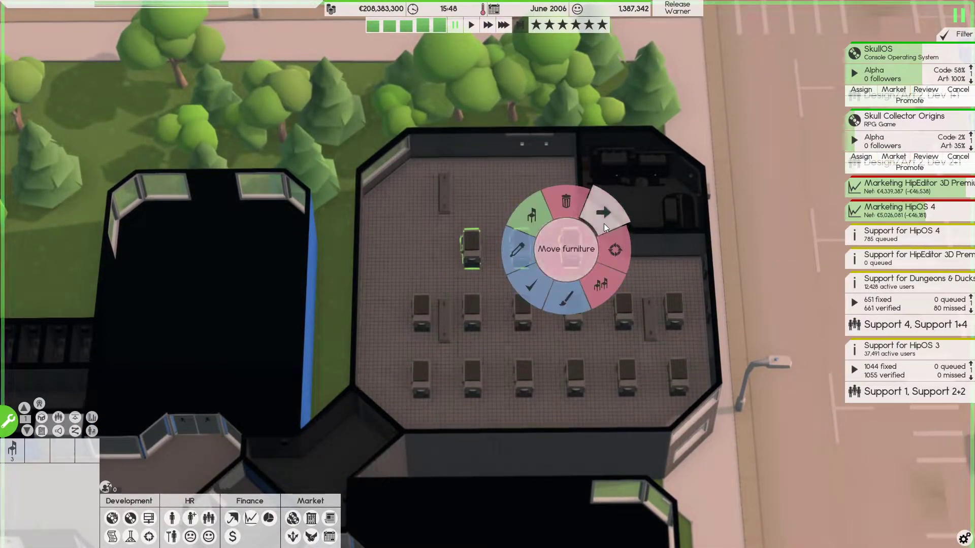
click(604, 223)
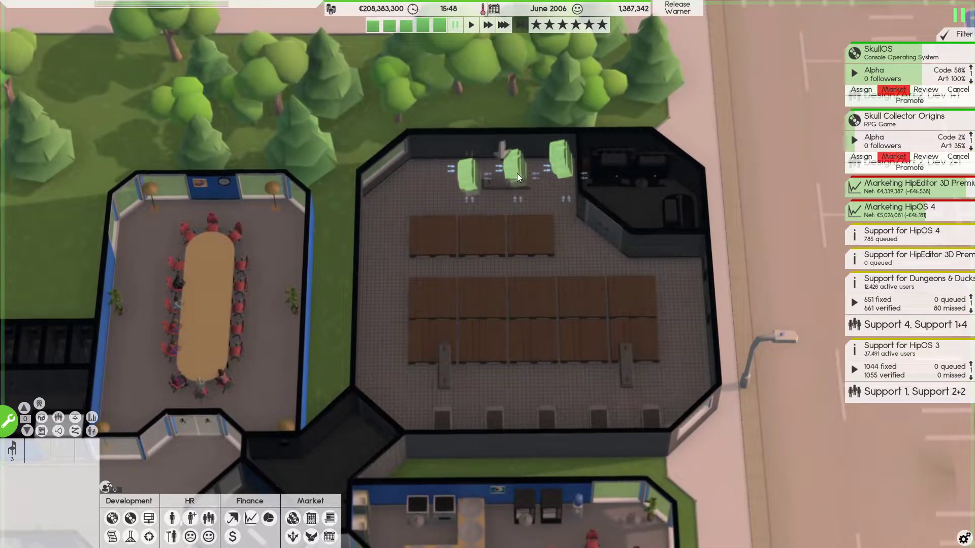
click(518, 173)
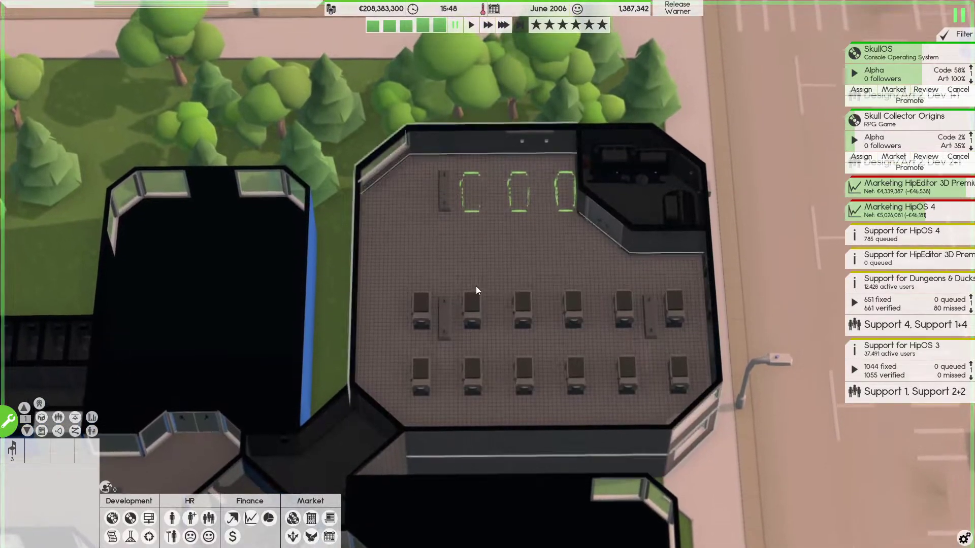
- Move a large product printer into the top-left corner
click(428, 312)
click(450, 281)
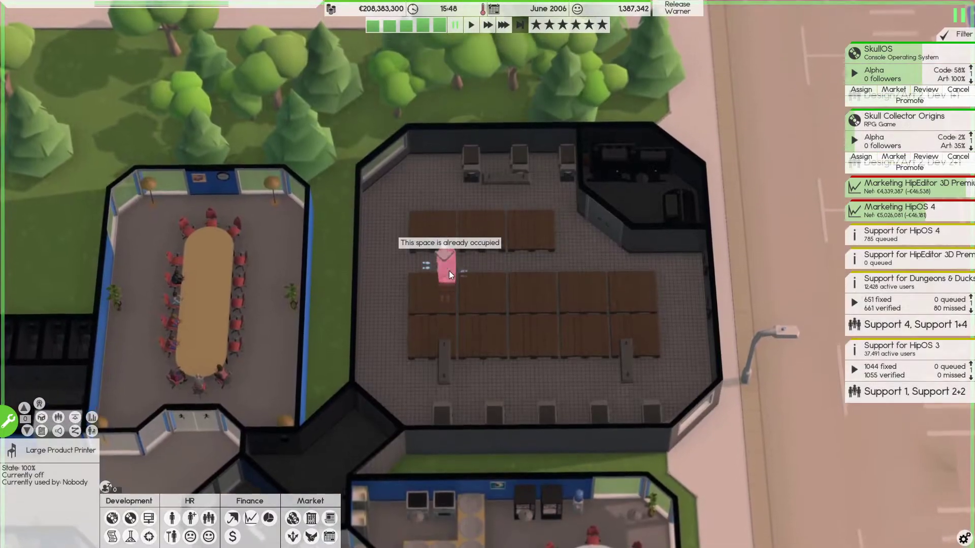
click(429, 158)
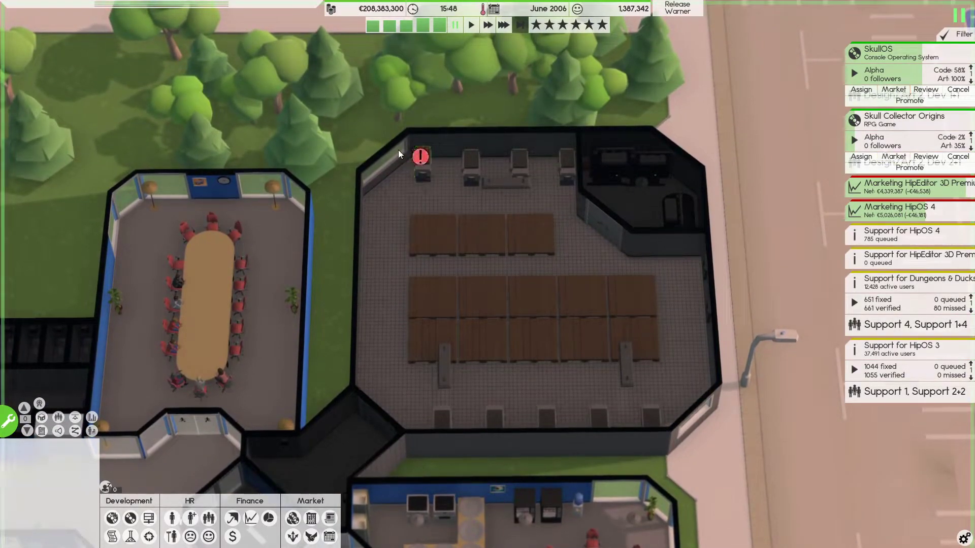
click(424, 170)
click(440, 152)
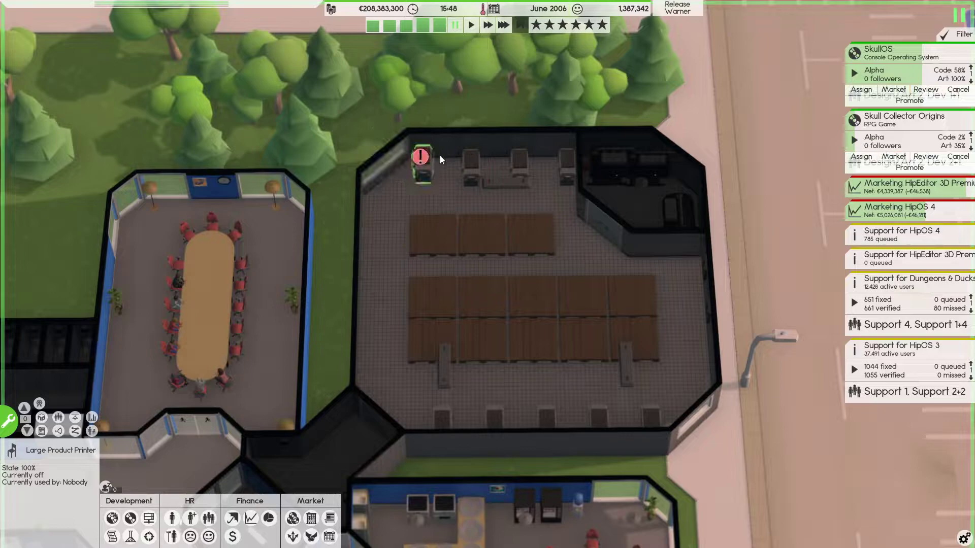
- Try relocating the unreachable printer, then cancel the move
click(430, 166)
click(452, 137)
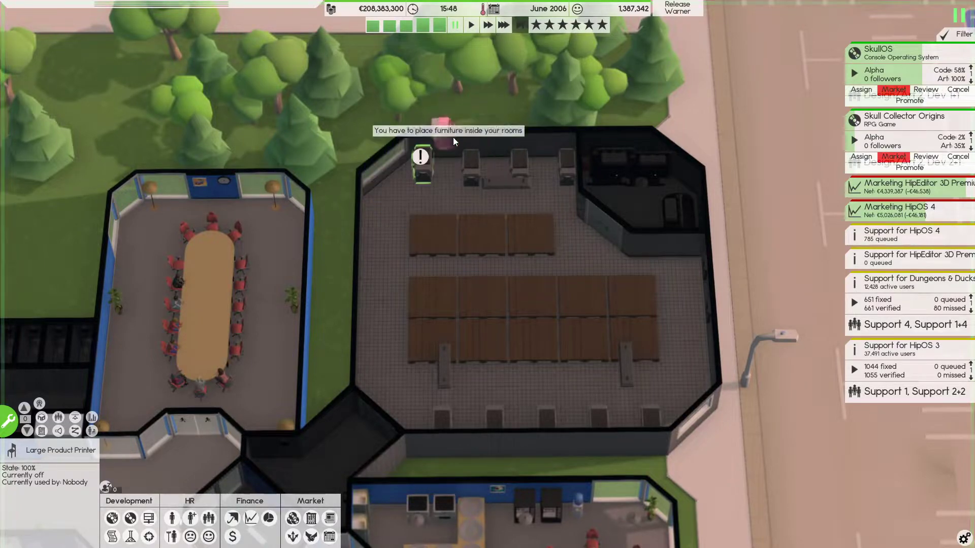
click(437, 171)
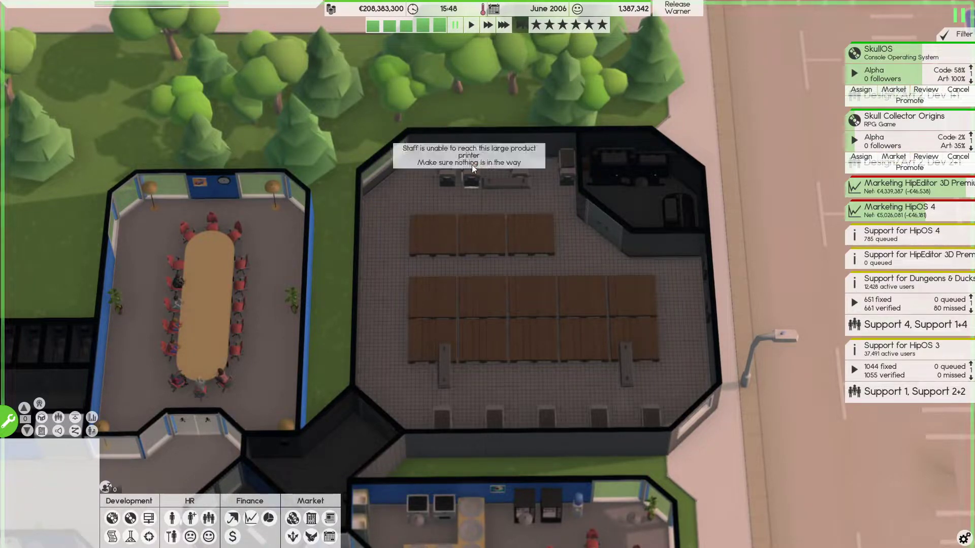
click(454, 166)
click(429, 182)
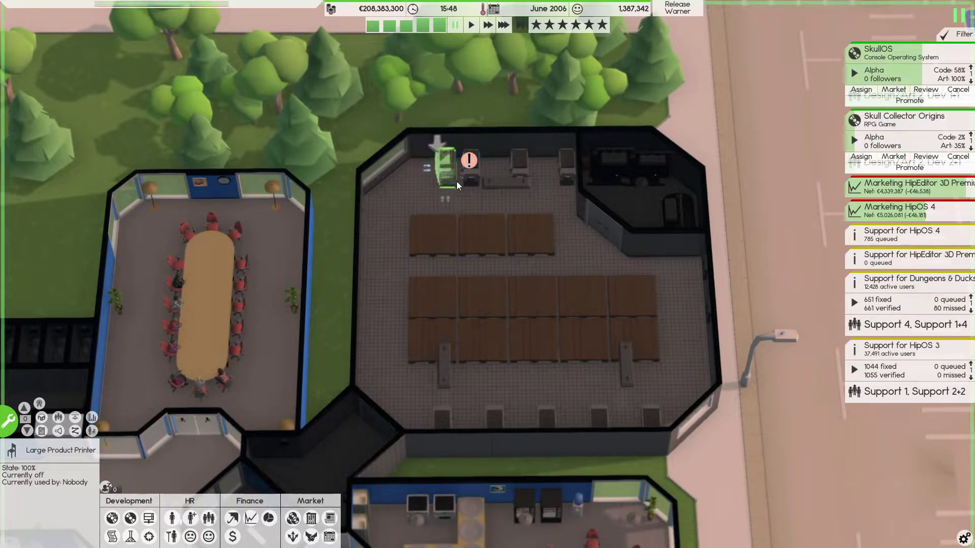
right_click(449, 175)
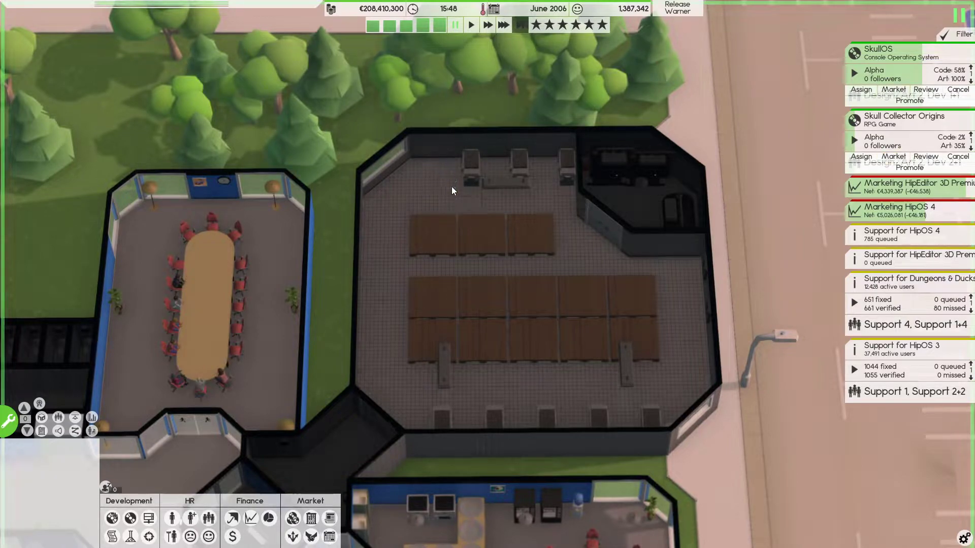
- Delete the twelve printers on the upper floor
key(Page_Up)
key(w)
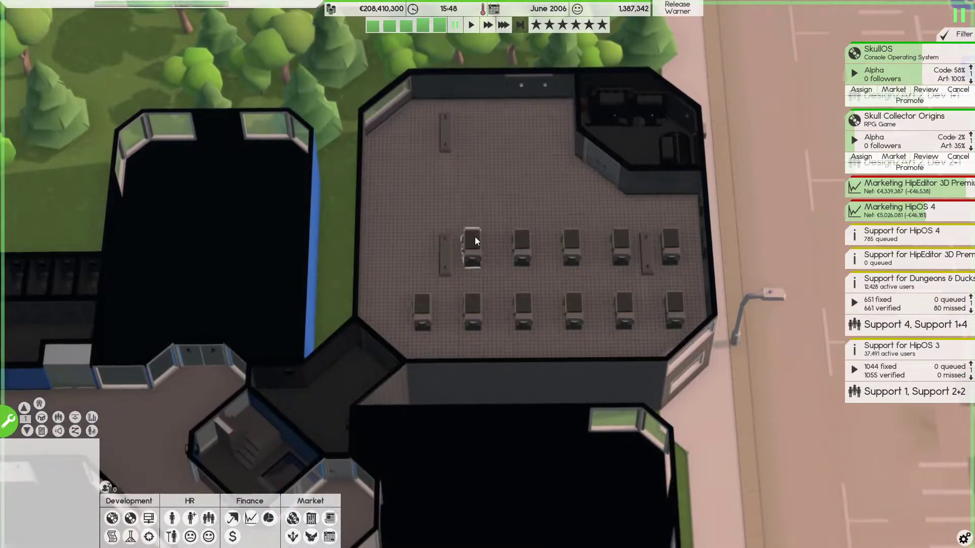
drag(367, 196, 709, 350)
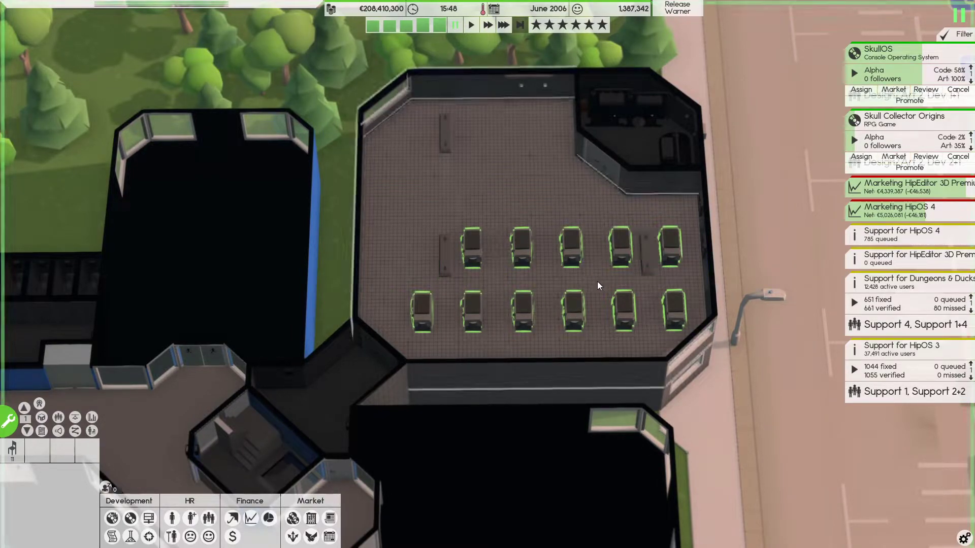
key(Delete)
- Select all the furniture in the large ground-floor room
click(586, 287)
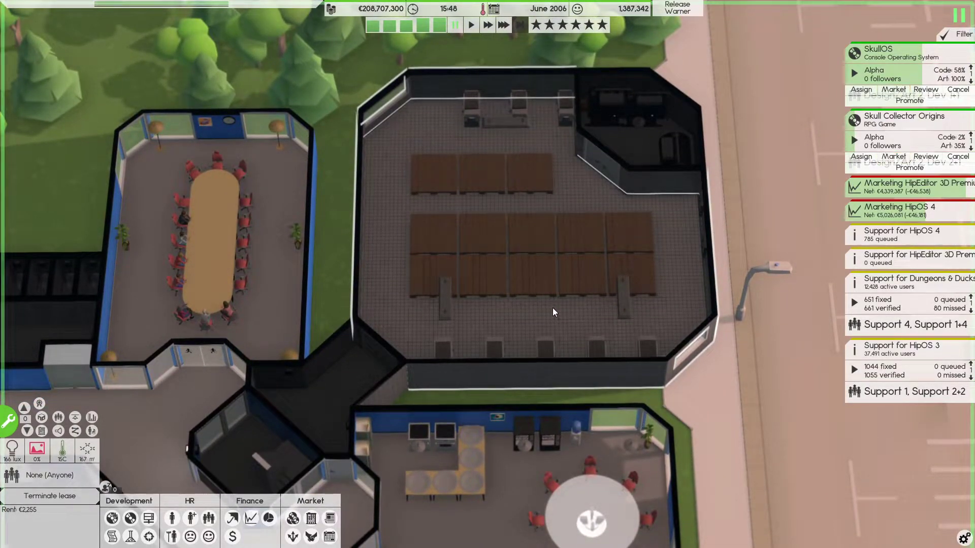
click(552, 309)
click(445, 155)
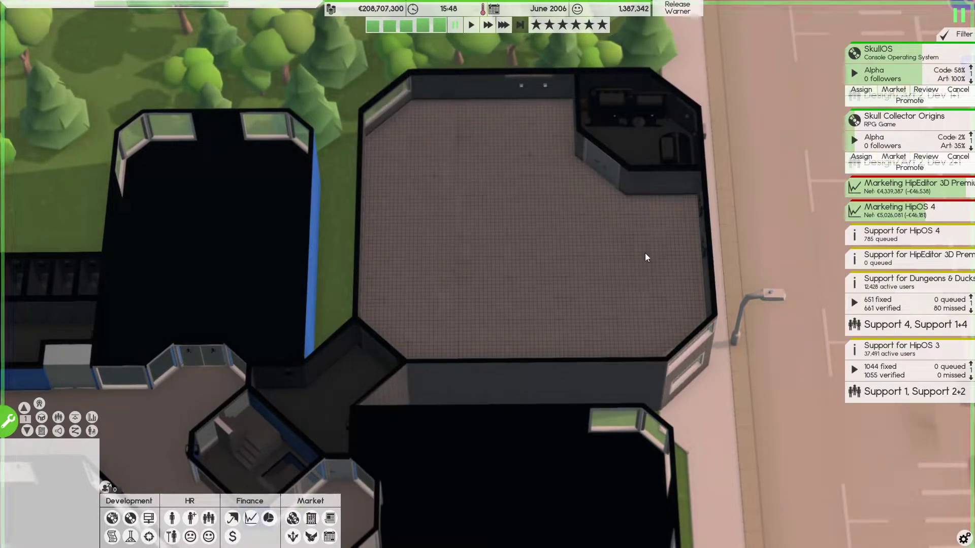
click(645, 253)
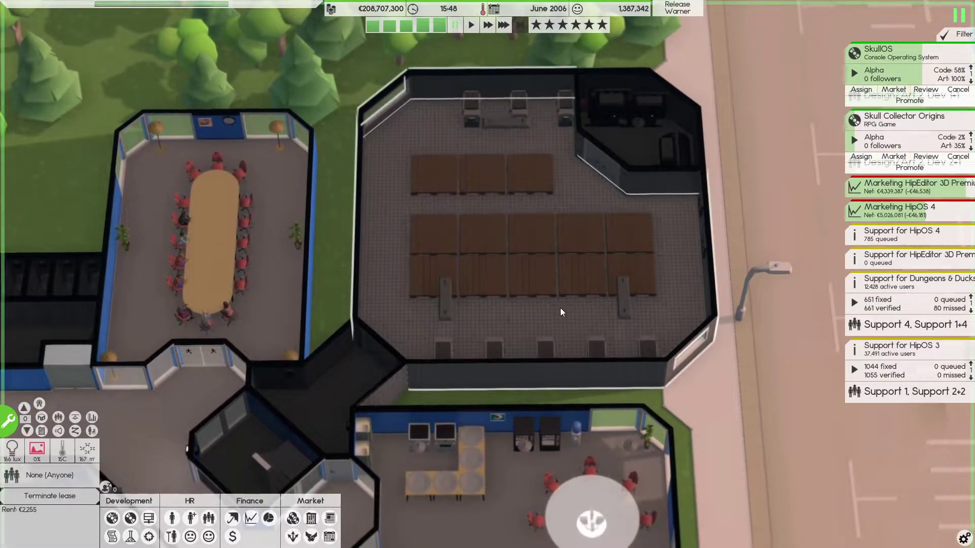
right_click(560, 307)
click(537, 285)
- Duplicate the pallet layout into the warehouse room and exit build mode
right_click(542, 309)
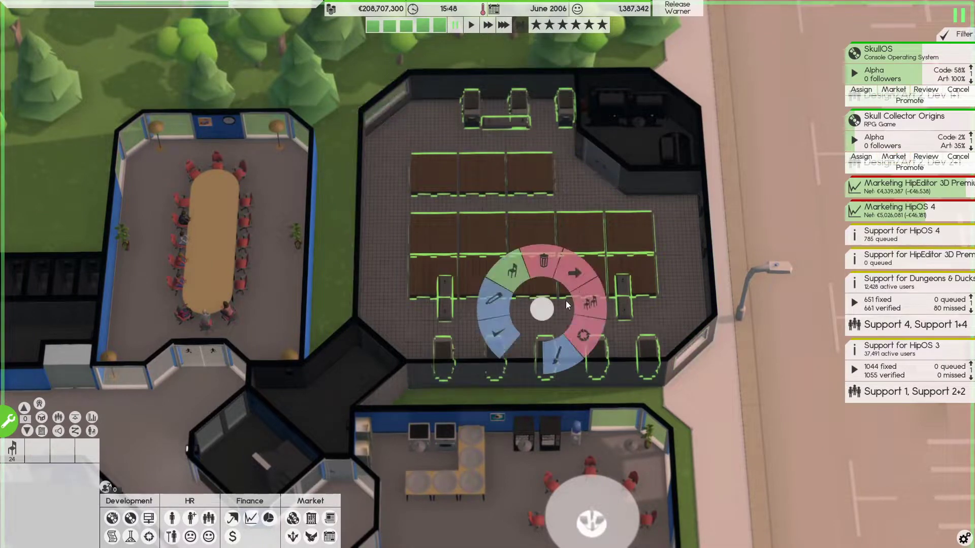
click(592, 297)
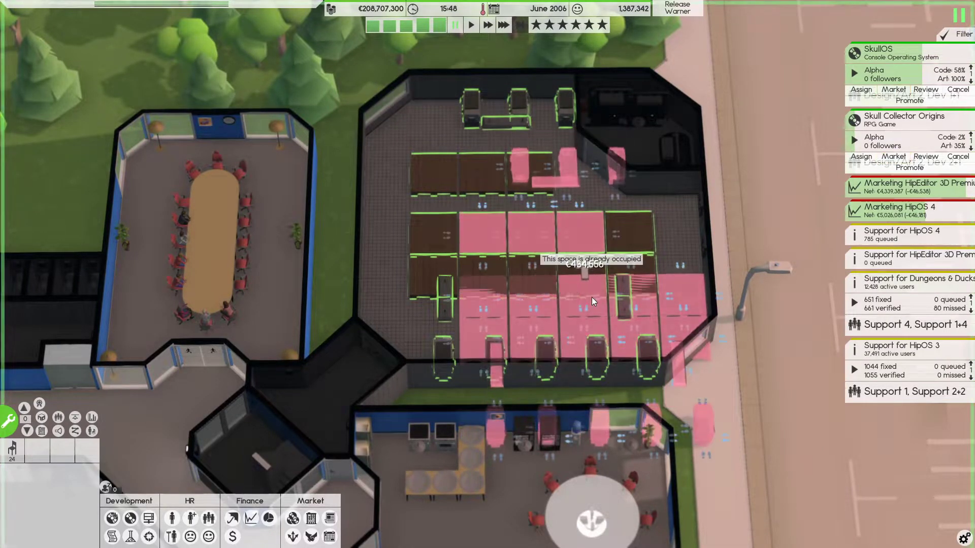
right_click(592, 297)
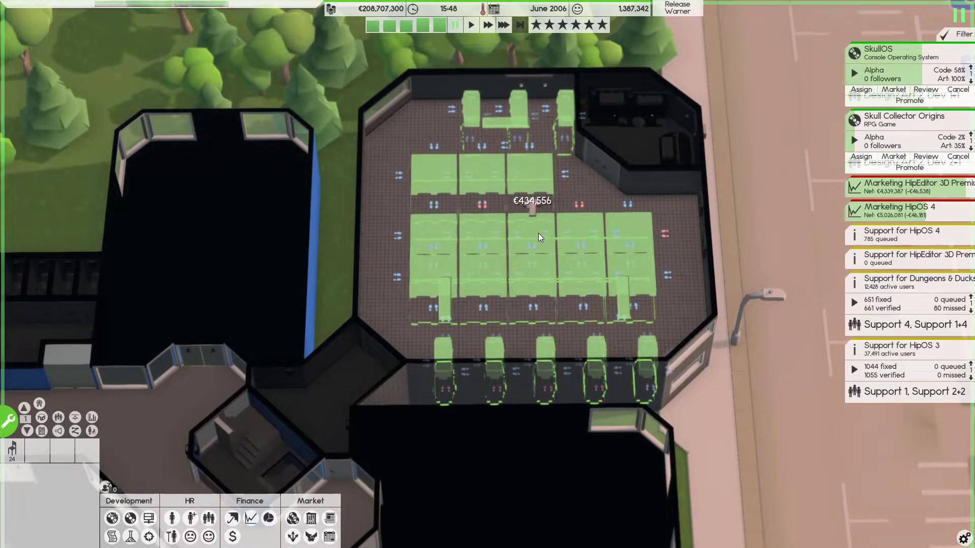
click(538, 233)
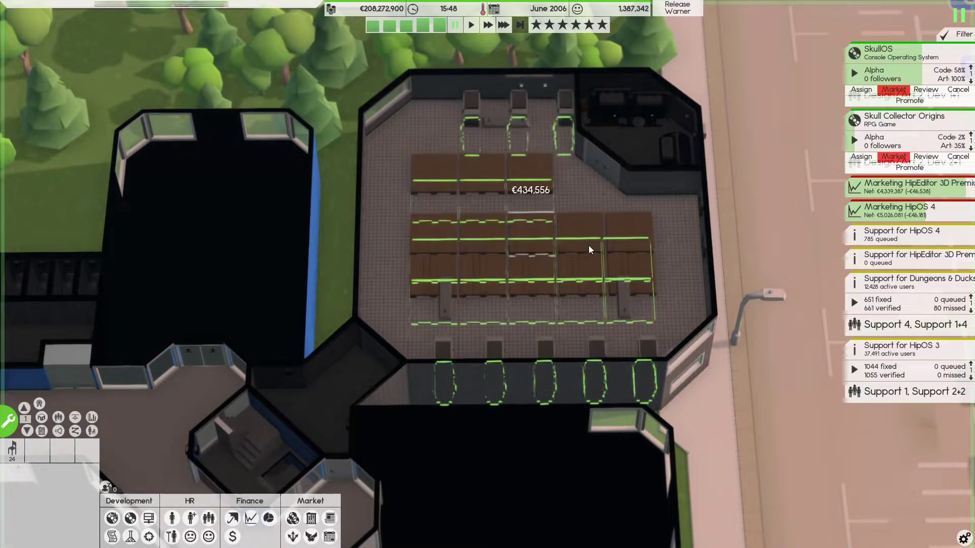
right_click(628, 265)
- Review current print orders and printing capacity in the distribution overview
key(a)
key(s)
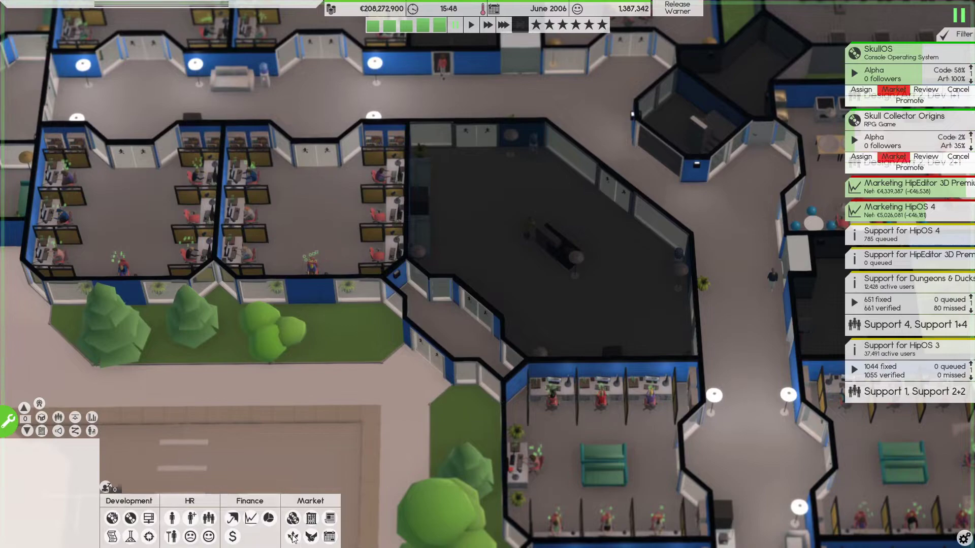
click(293, 537)
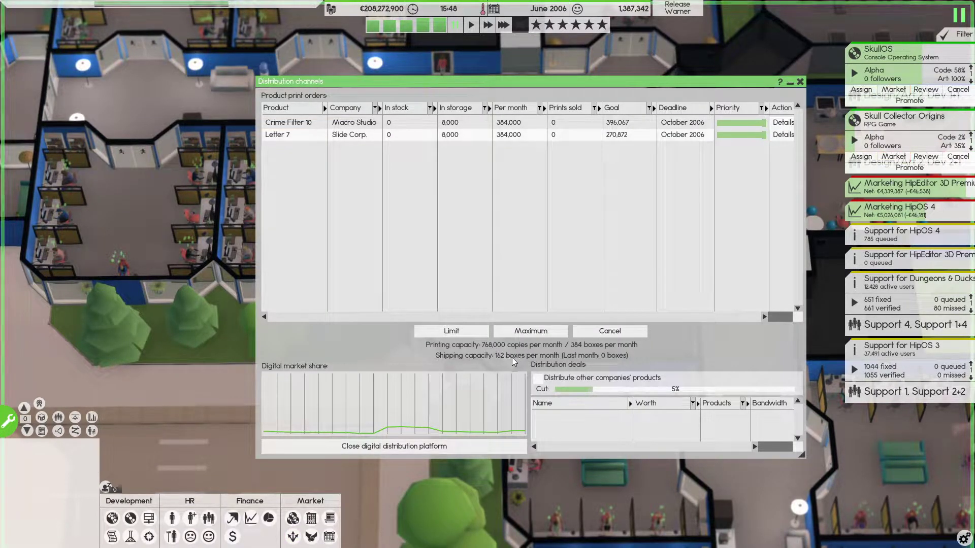
click(799, 82)
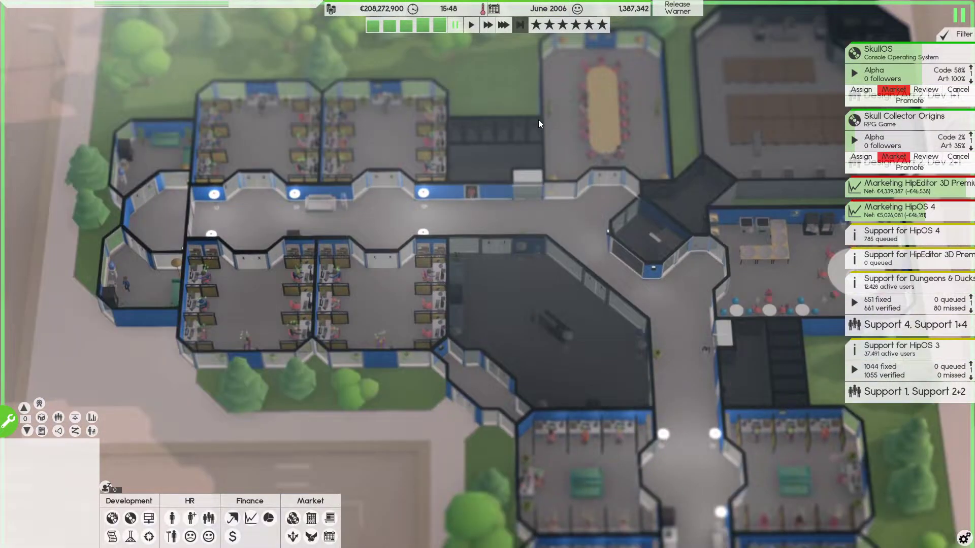
- Run time at fastest speed into July 2006 and read the notifications
key(3)
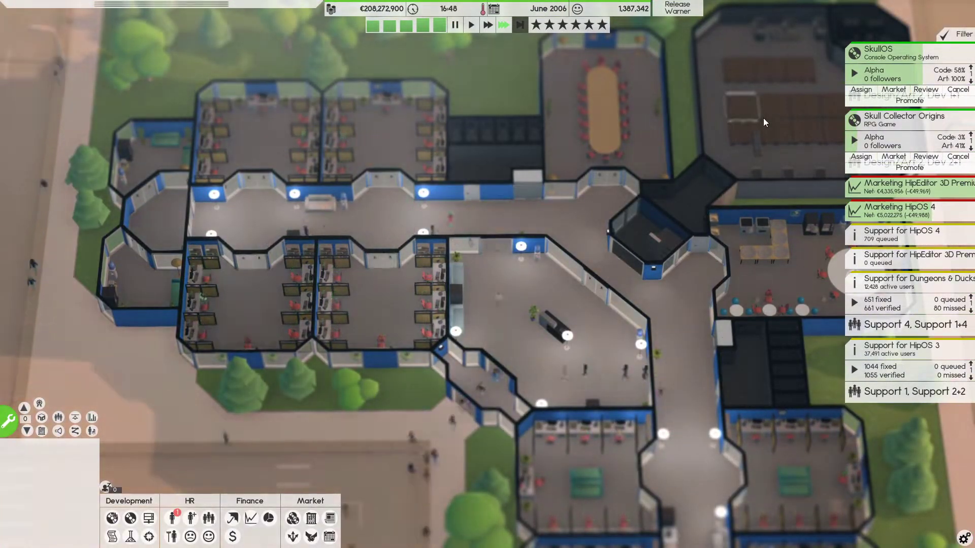
key(d)
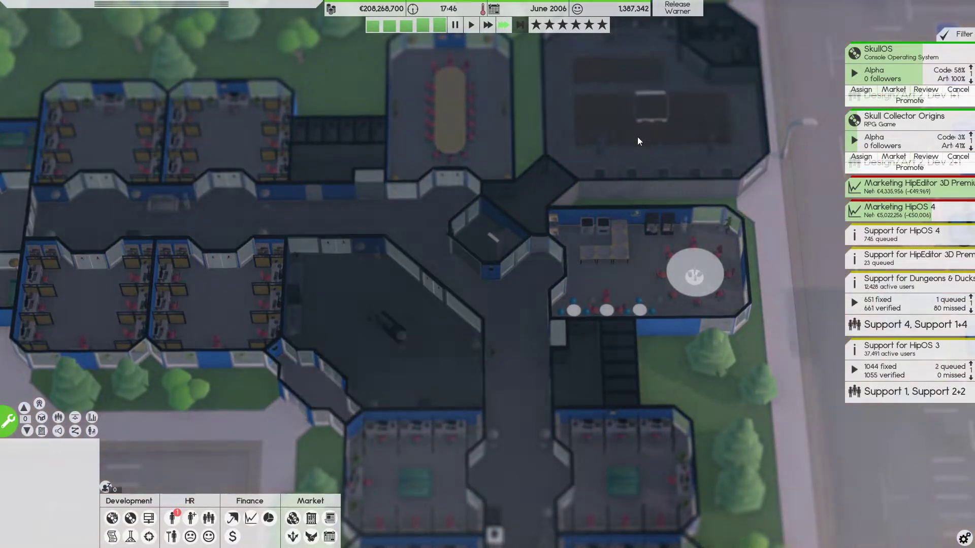
key(a)
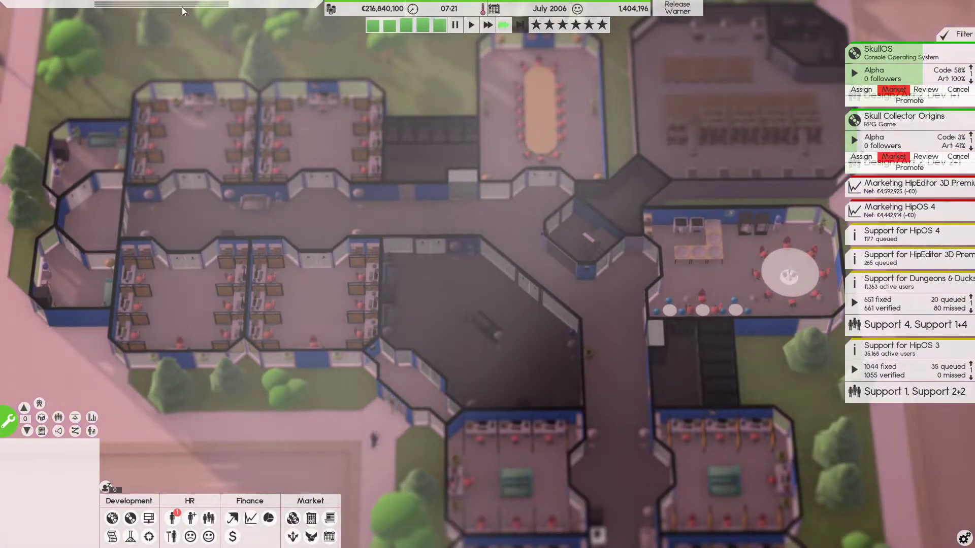
drag(182, 7, 181, 56)
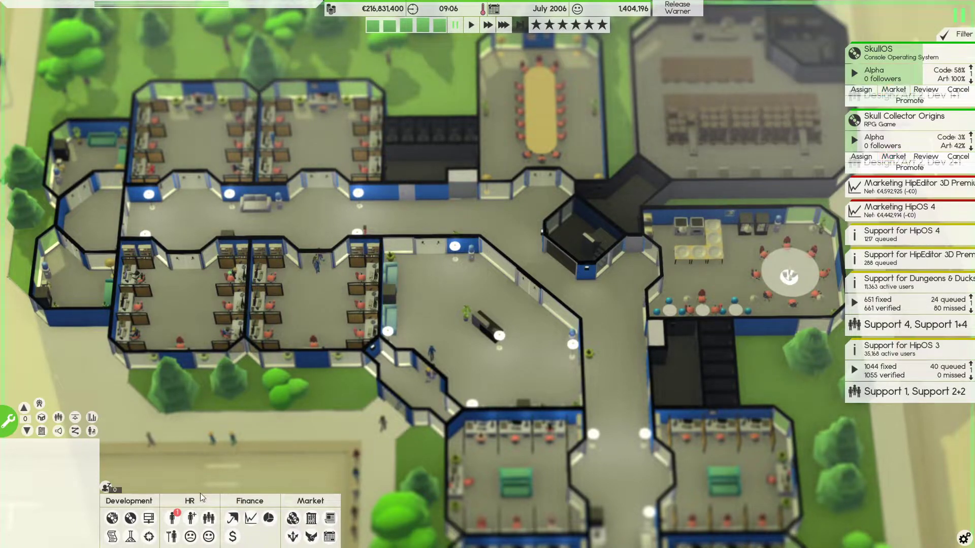
- Send Rory Jordan, the Design/Art 2 leader, on the one-month Lead/HR course
click(180, 519)
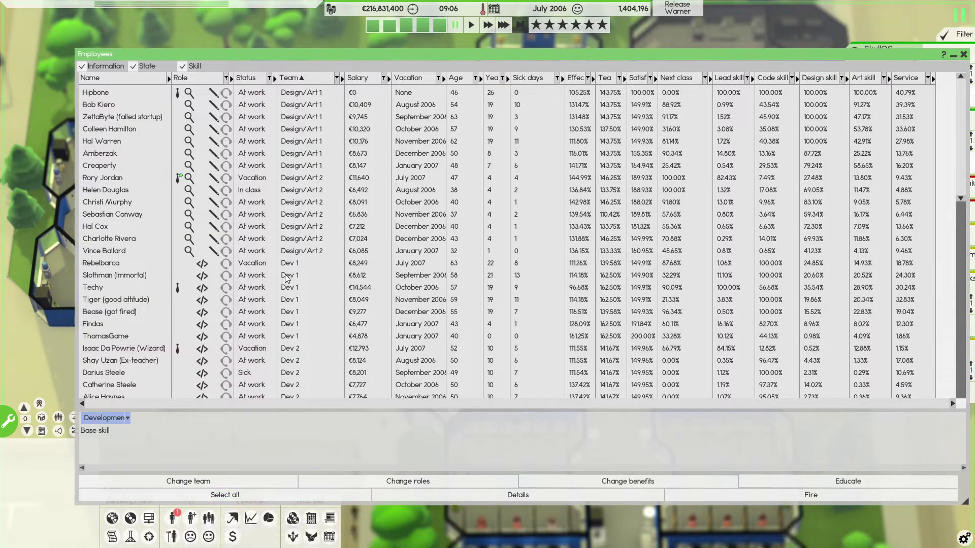
click(160, 180)
click(818, 484)
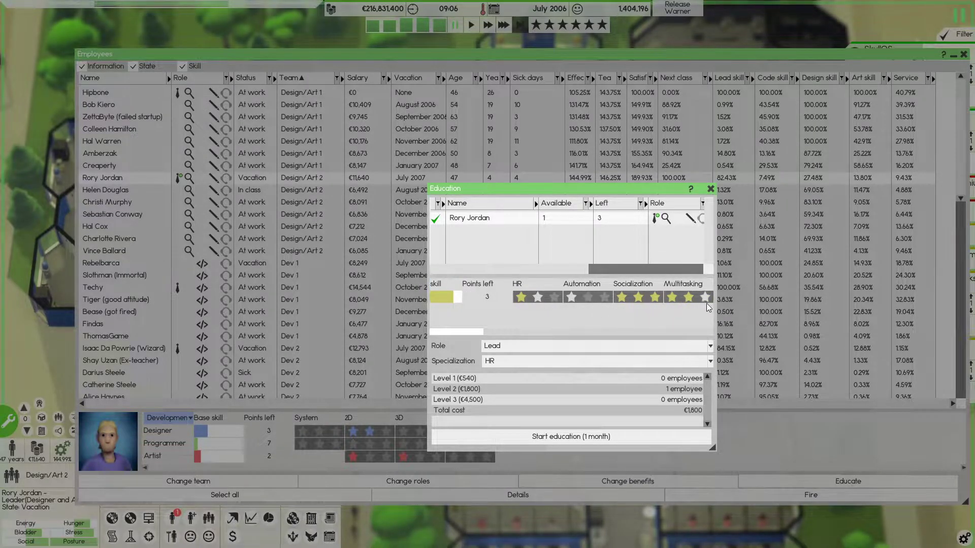
click(570, 437)
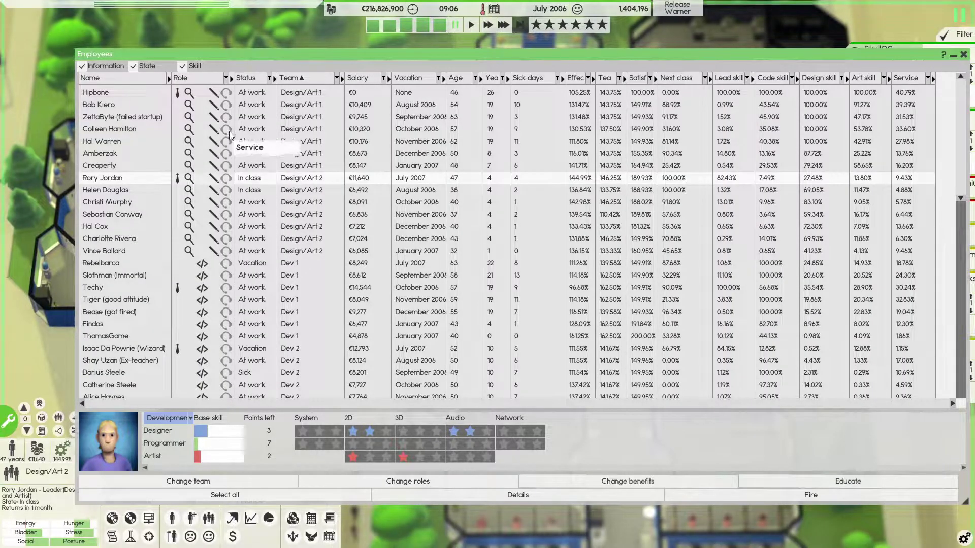
scroll(238, 141, down, 2)
scroll(310, 236, down, 2)
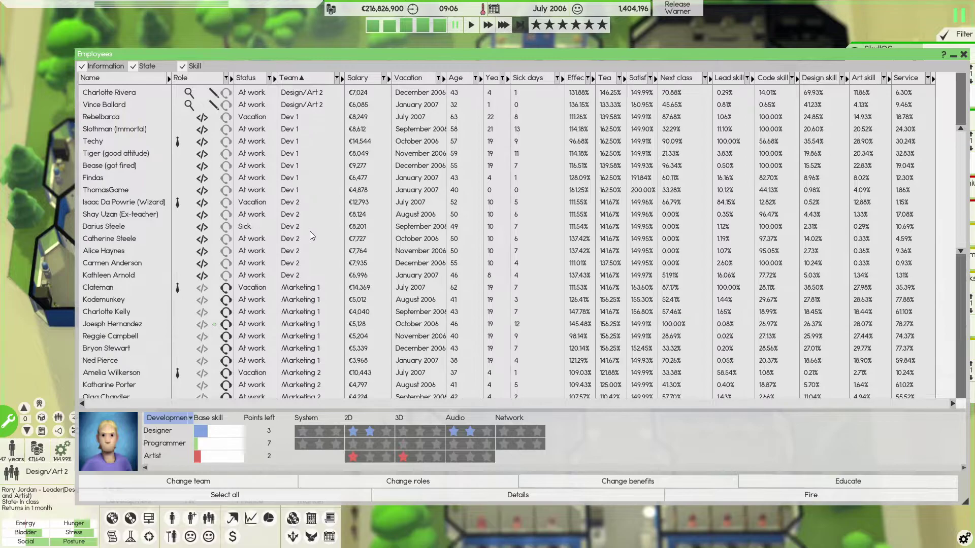
click(962, 56)
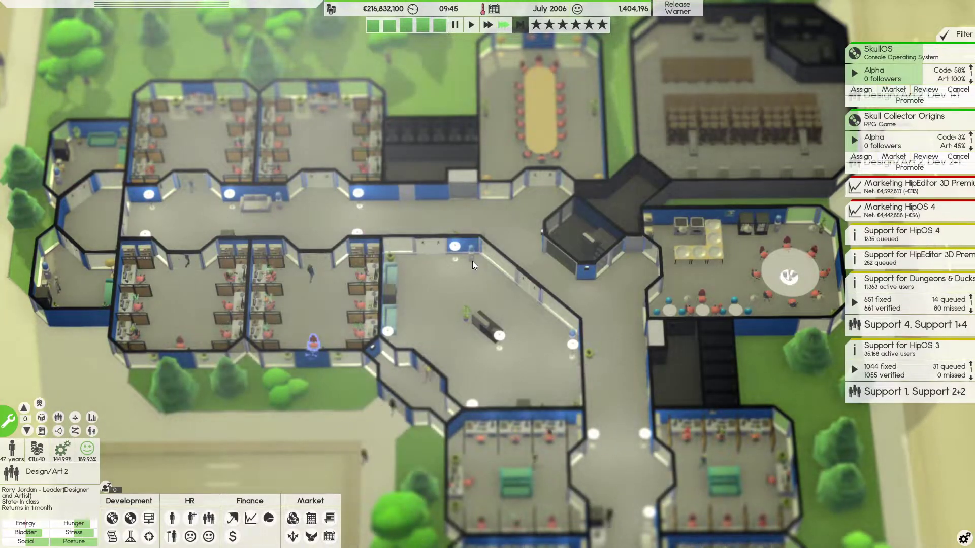
click(292, 427)
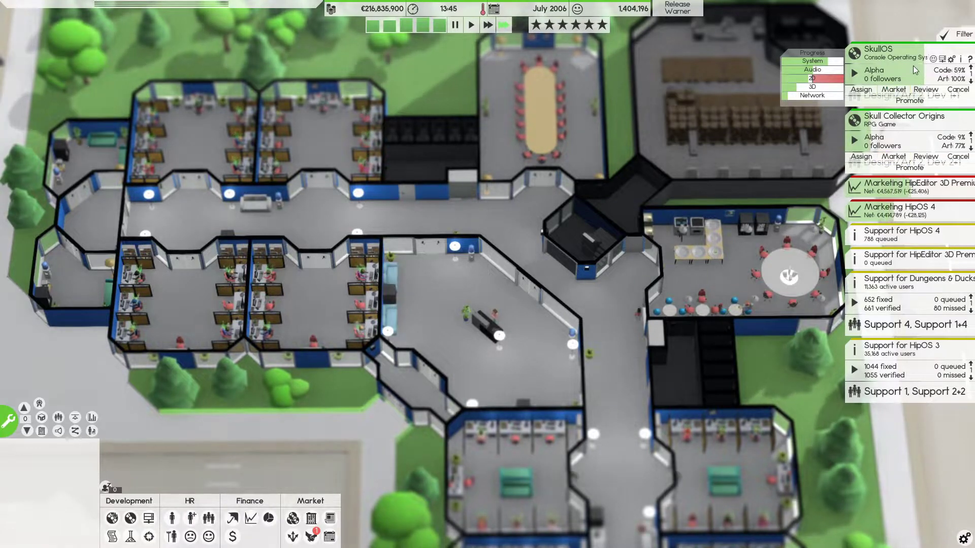
- Pause to glance at the deal offers, then let time run into August 2006
key(space)
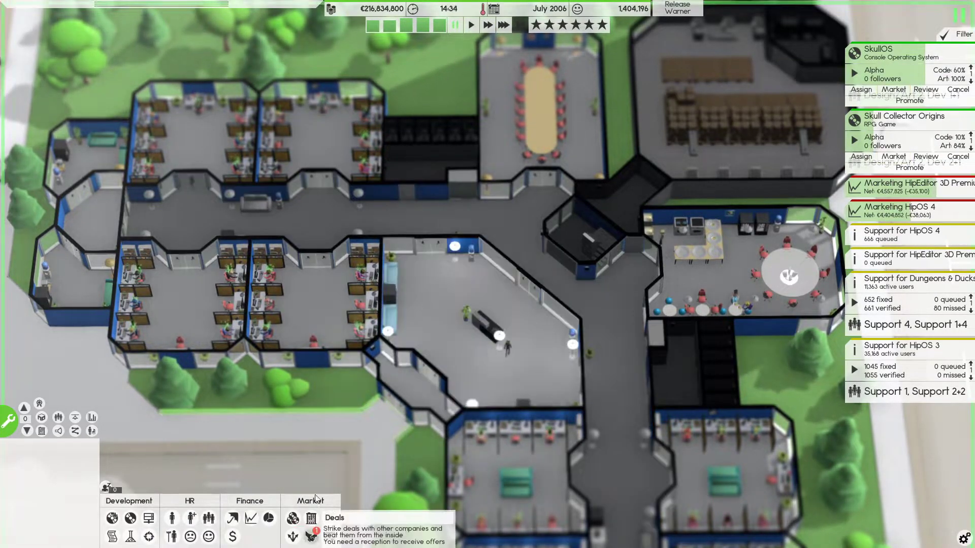
click(311, 536)
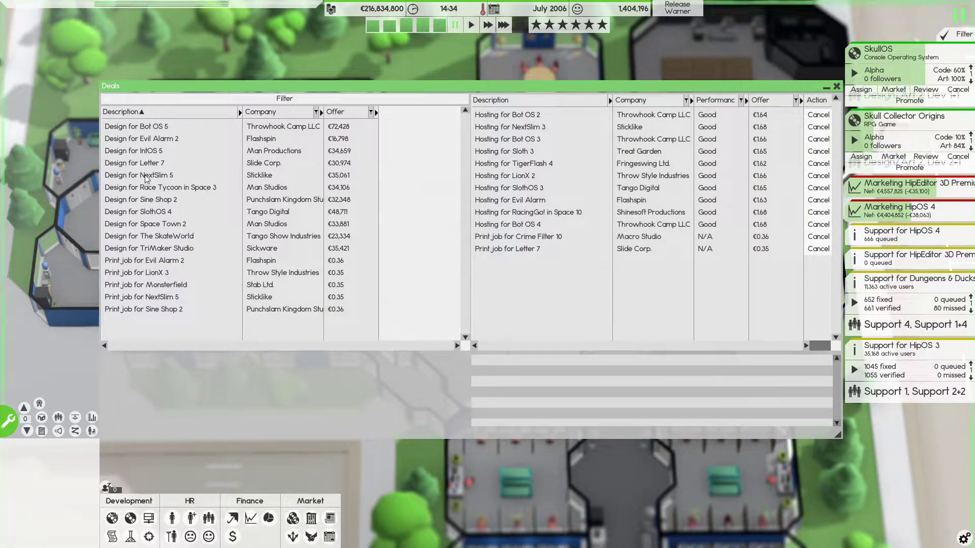
click(834, 86)
key(space)
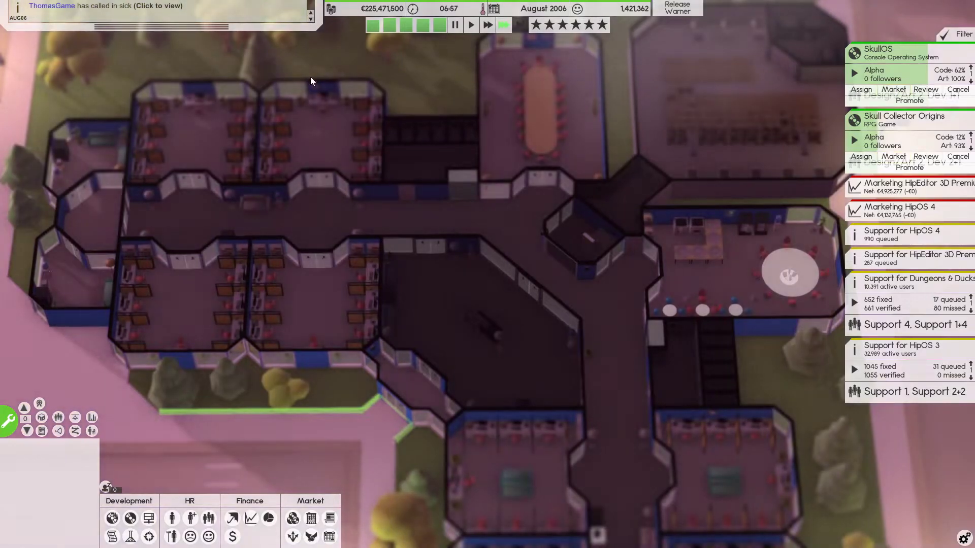
key(s)
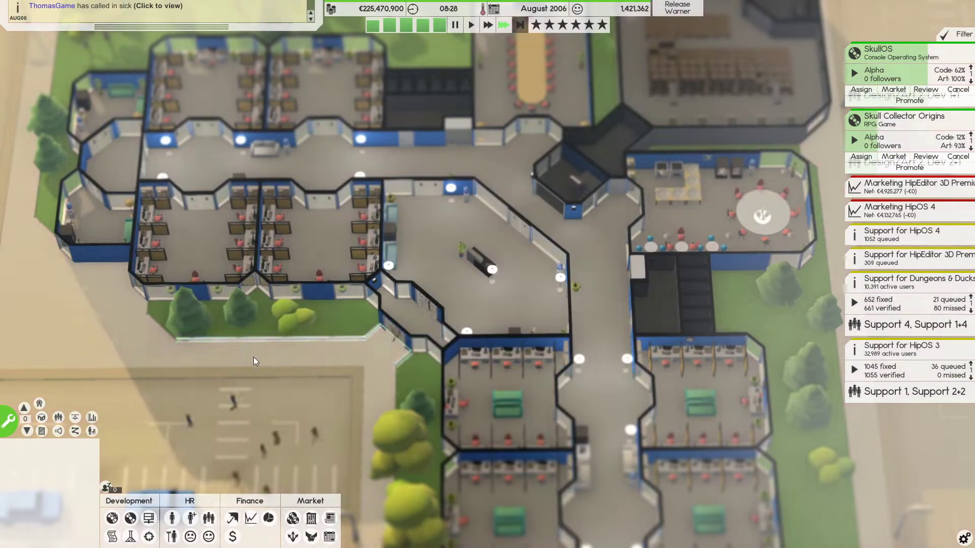
key(a)
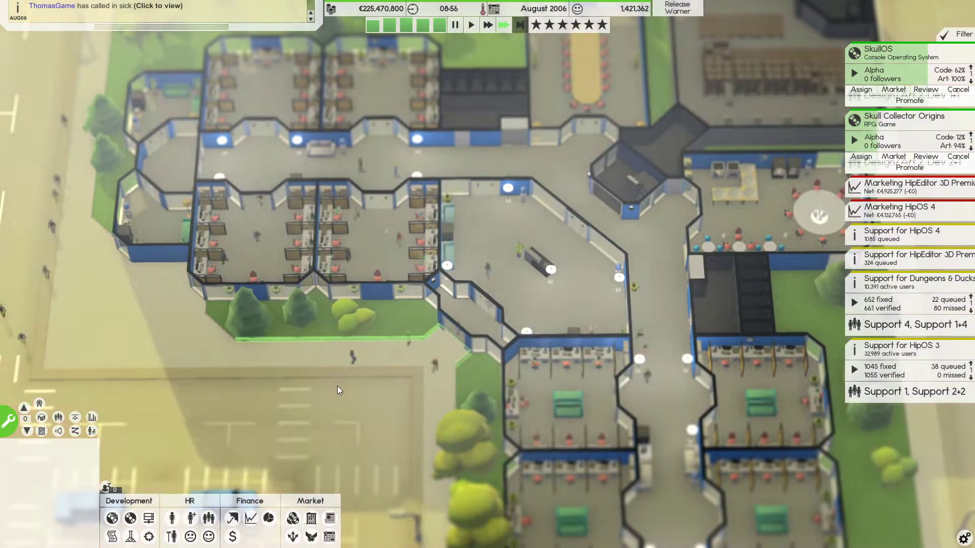
key(d)
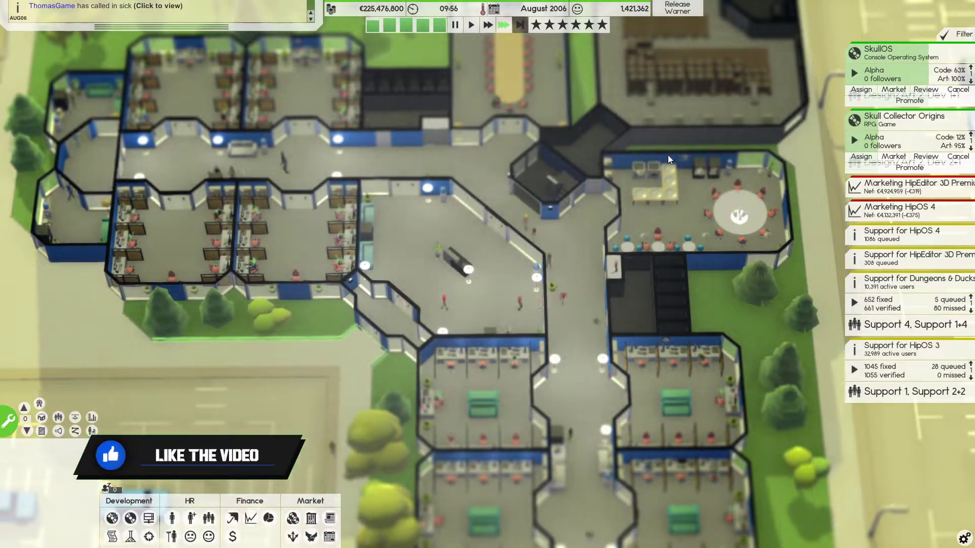
key(a)
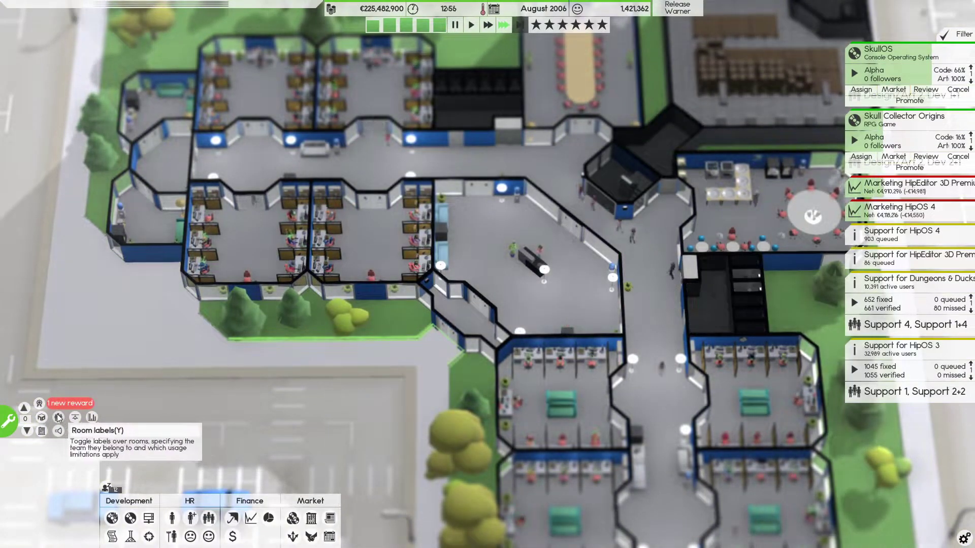
- Claim the 100,000 physical copies task reward and open the gift for the Box Chute
click(38, 407)
scroll(246, 288, down, 3)
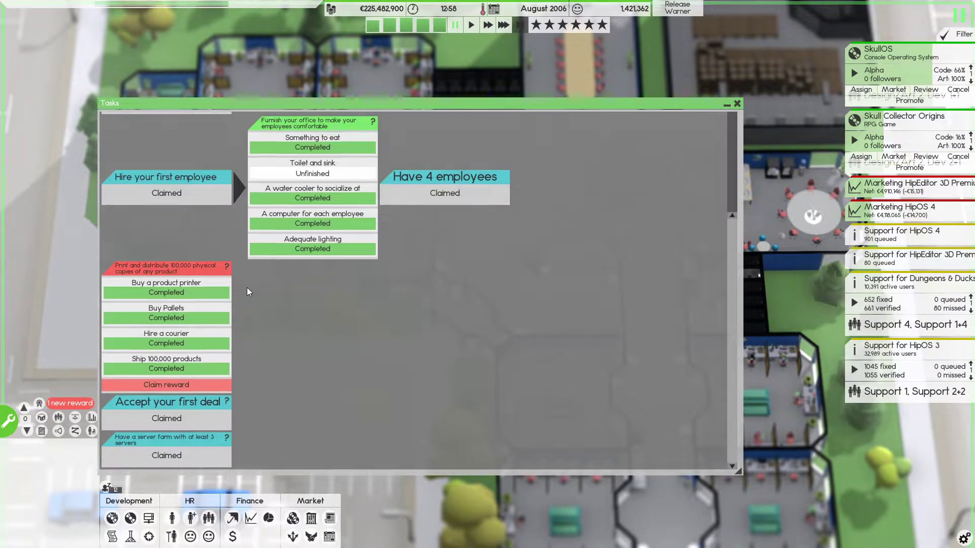
click(187, 387)
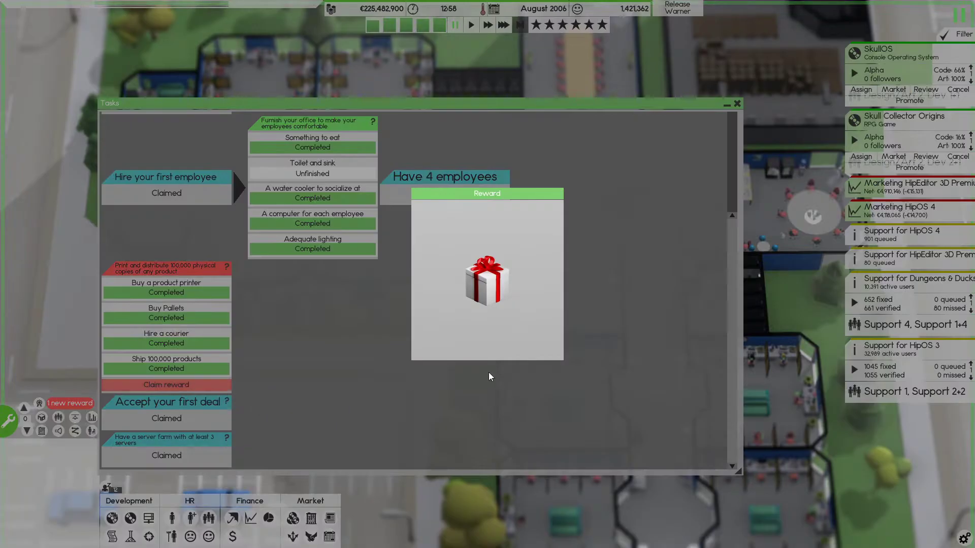
click(492, 287)
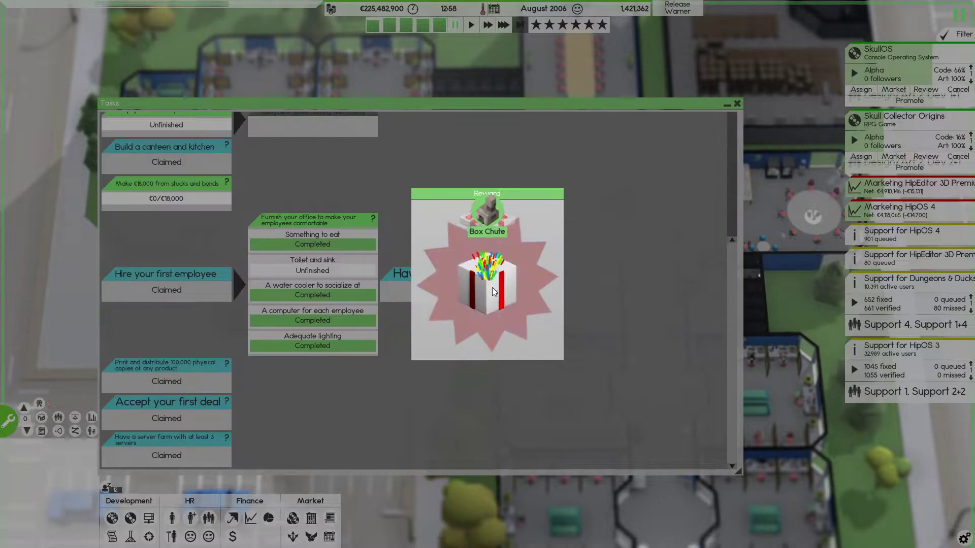
- Dismiss the reward popup and task list, then enter build mode
click(493, 243)
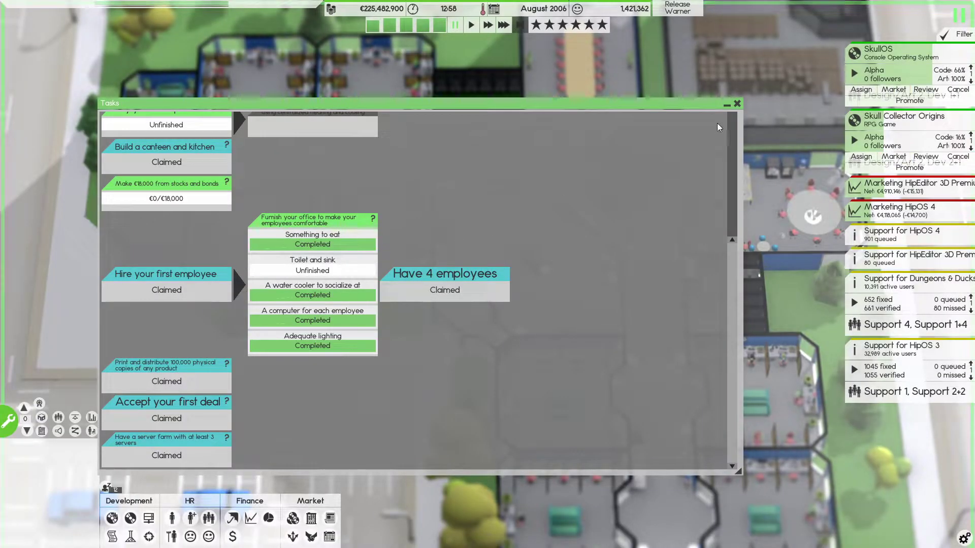
key(Escape)
click(9, 420)
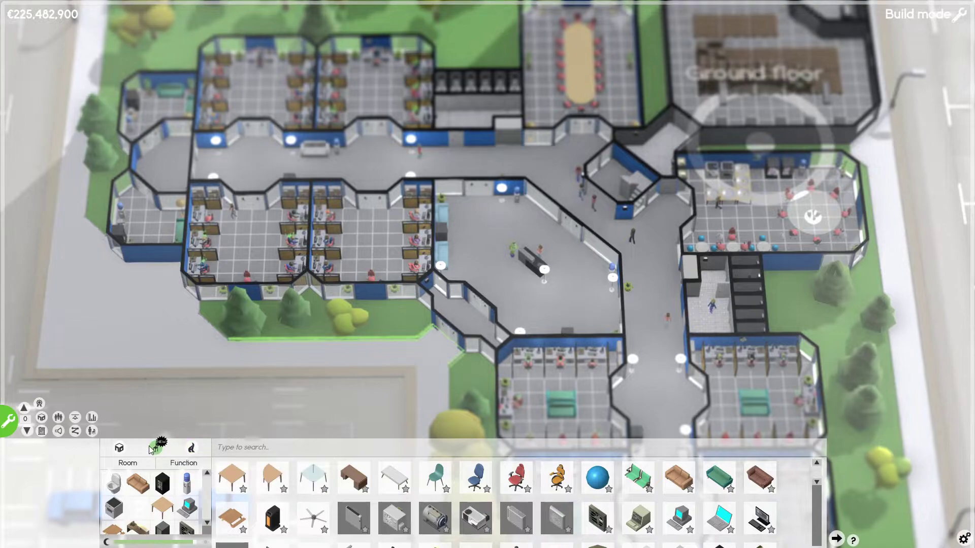
scroll(310, 473, down, 3)
scroll(310, 468, down, 2)
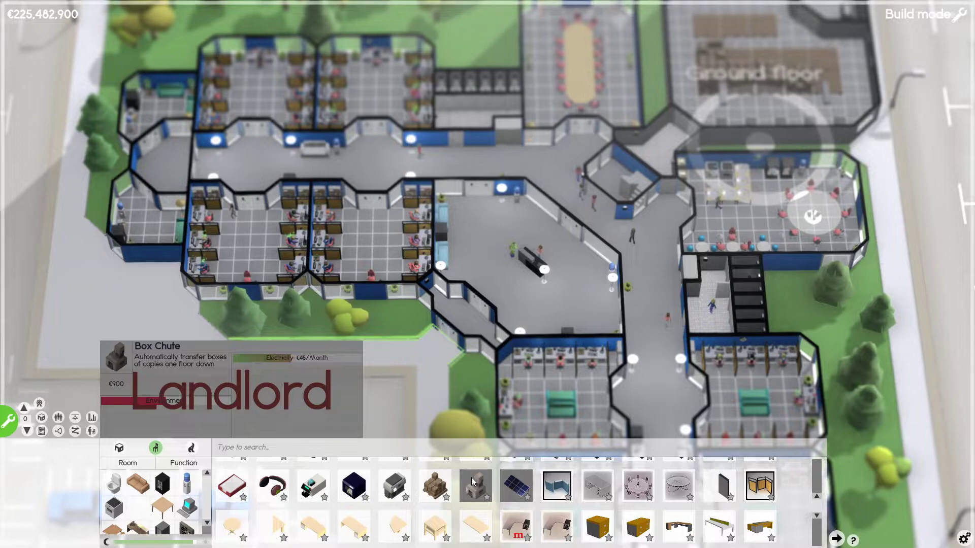
click(8, 420)
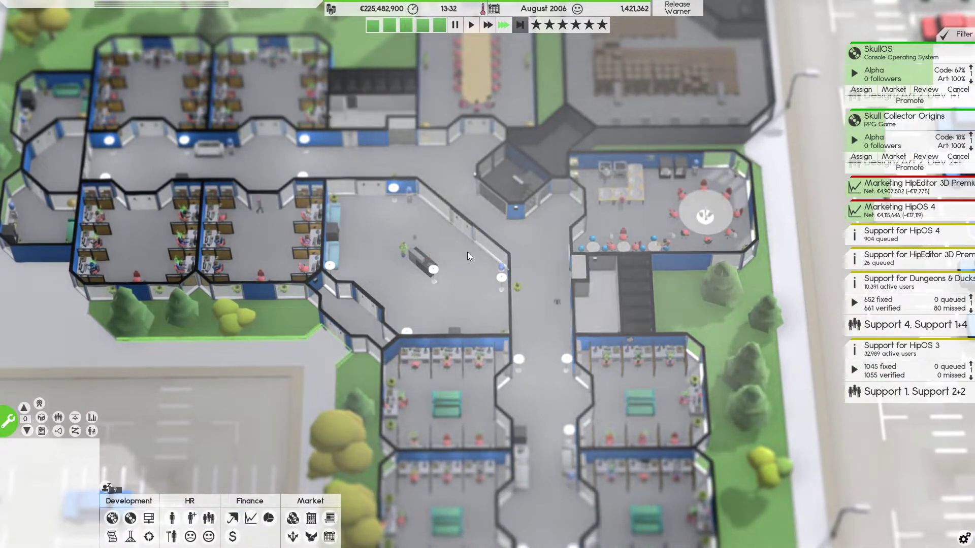
scroll(467, 252, up, 3)
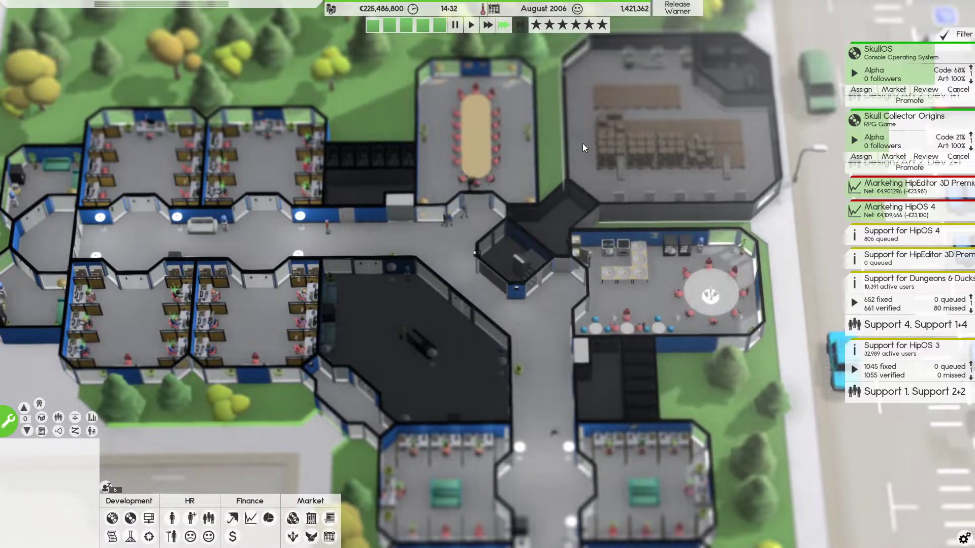
scroll(614, 216, up, 2)
scroll(622, 213, up, 2)
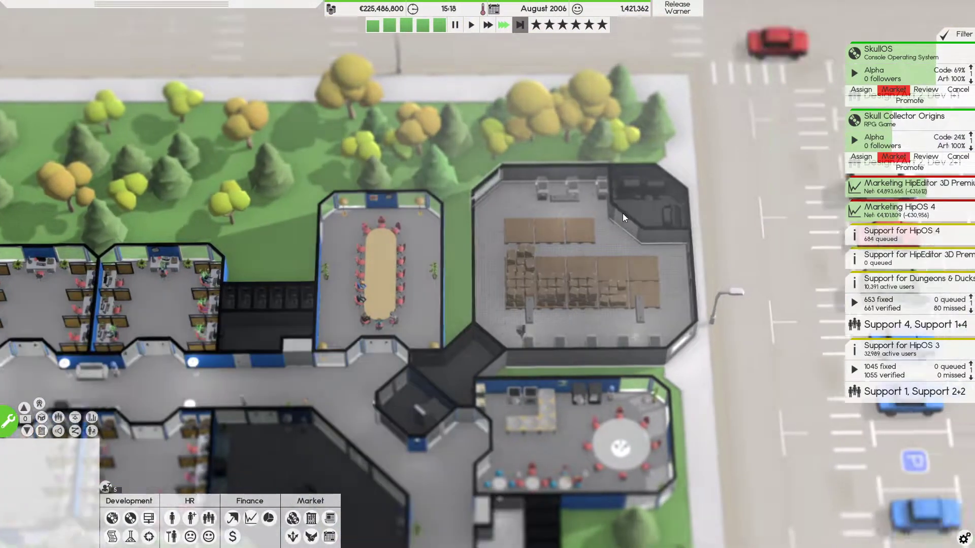
scroll(622, 214, up, 1)
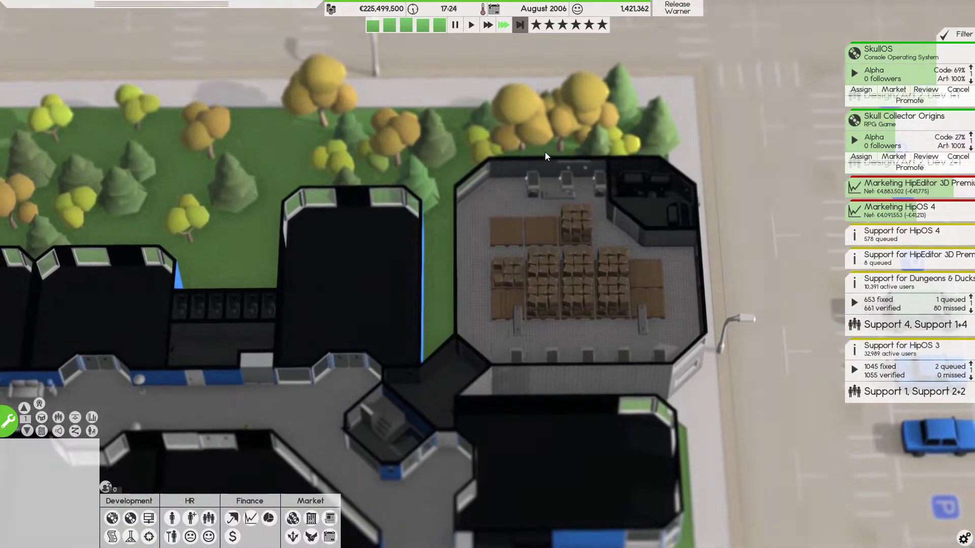
scroll(545, 151, down, 3)
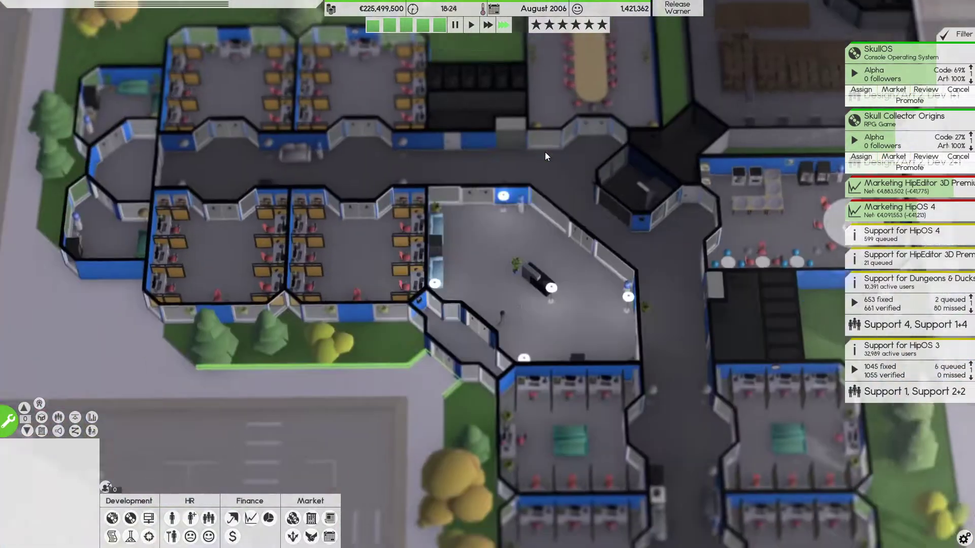
scroll(352, 331, up, 2)
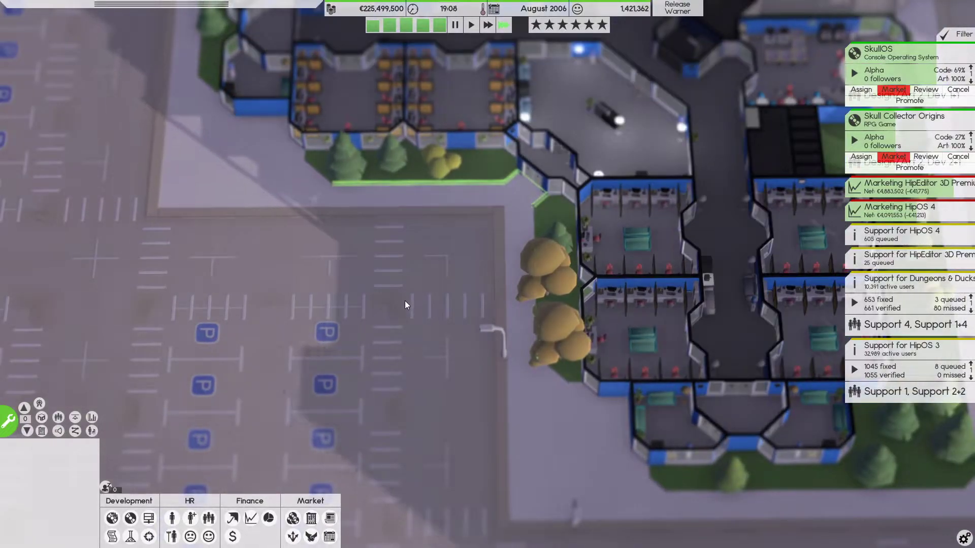
scroll(404, 301, down, 3)
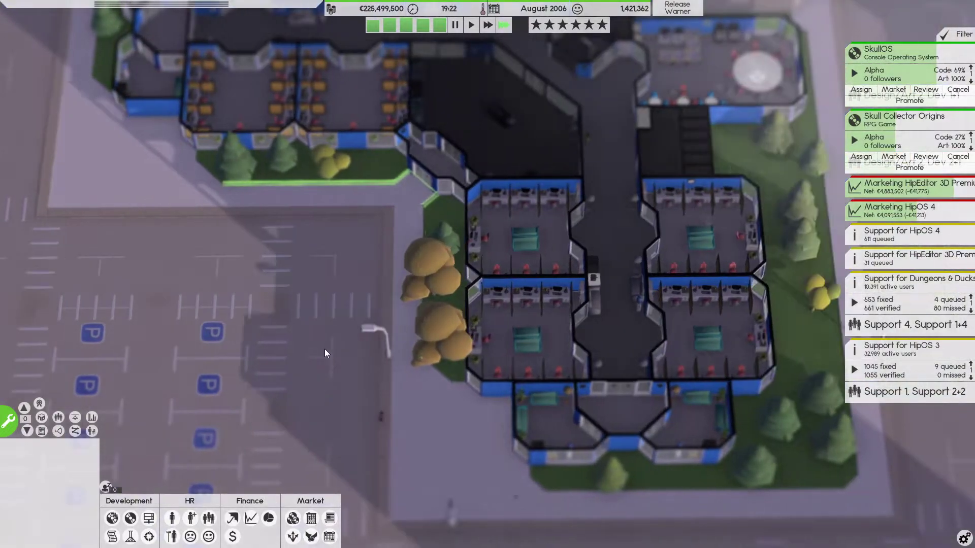
scroll(297, 342, up, 2)
scroll(467, 320, up, 1)
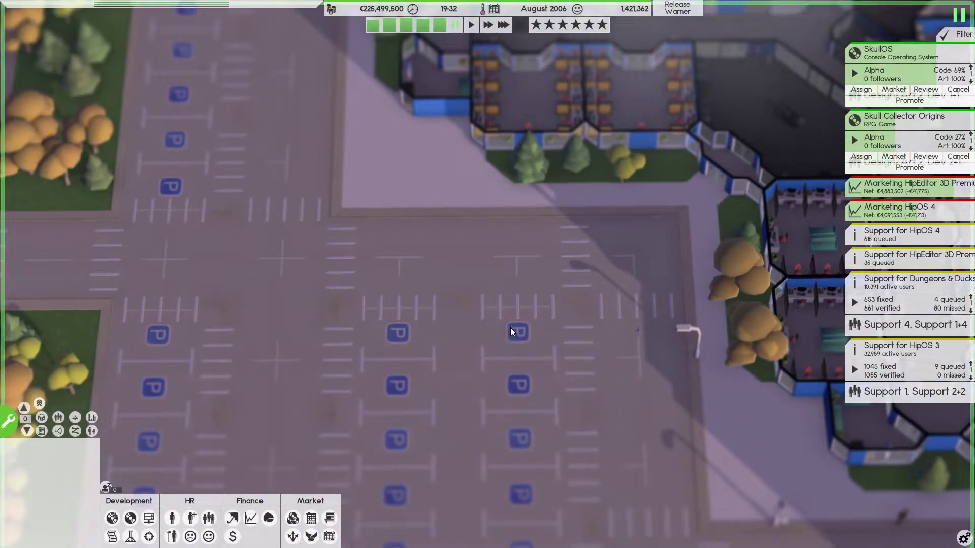
scroll(520, 337, down, 2)
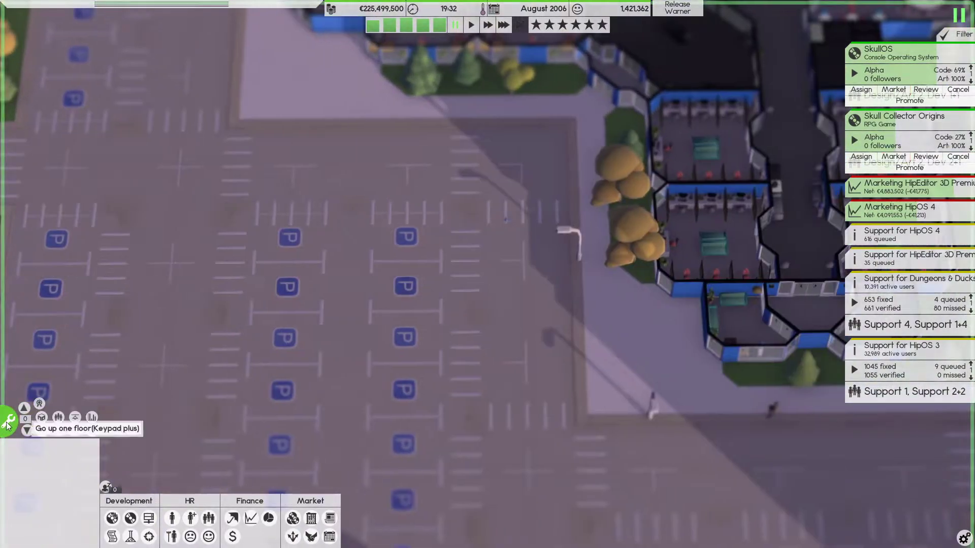
click(8, 421)
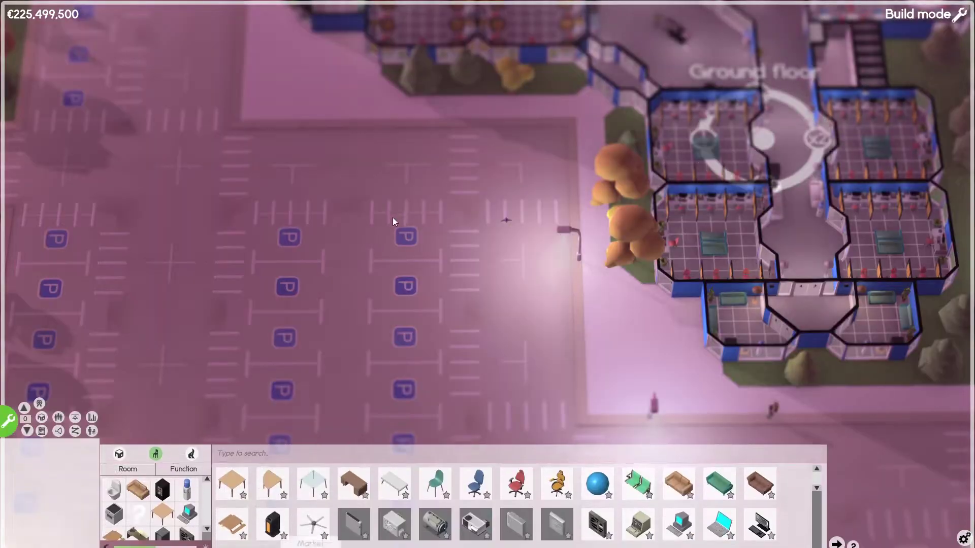
click(8, 421)
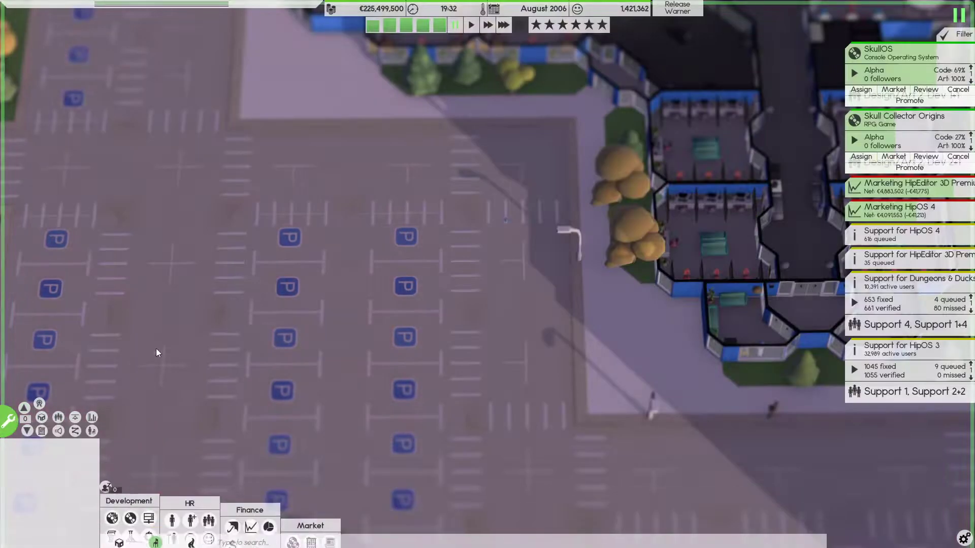
scroll(465, 208, down, 3)
scroll(465, 209, up, 1)
scroll(464, 210, up, 1)
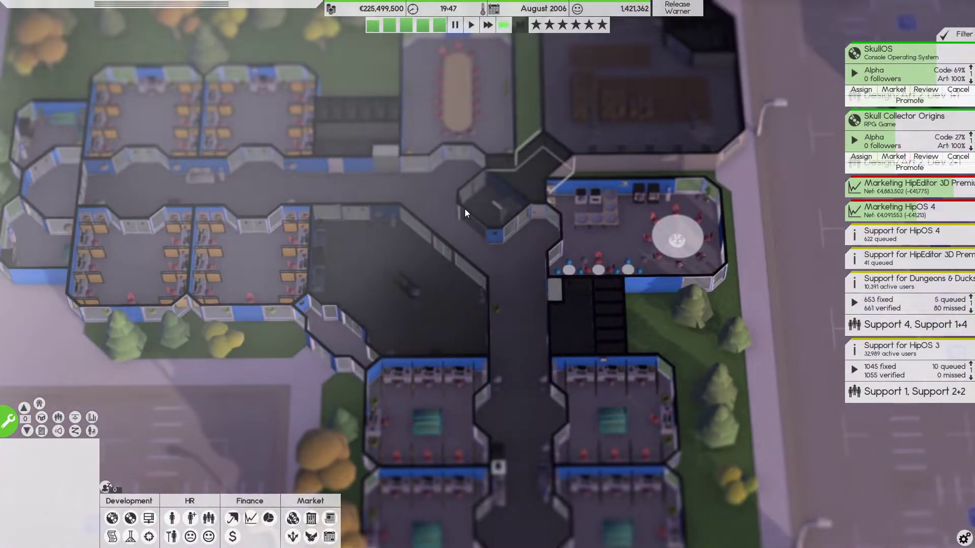
scroll(463, 185, up, 1)
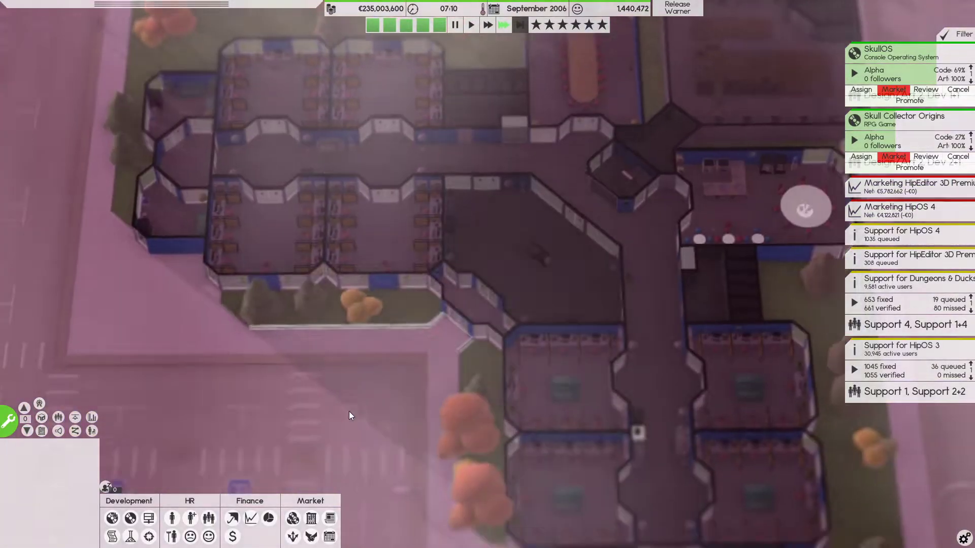
scroll(348, 411, up, 2)
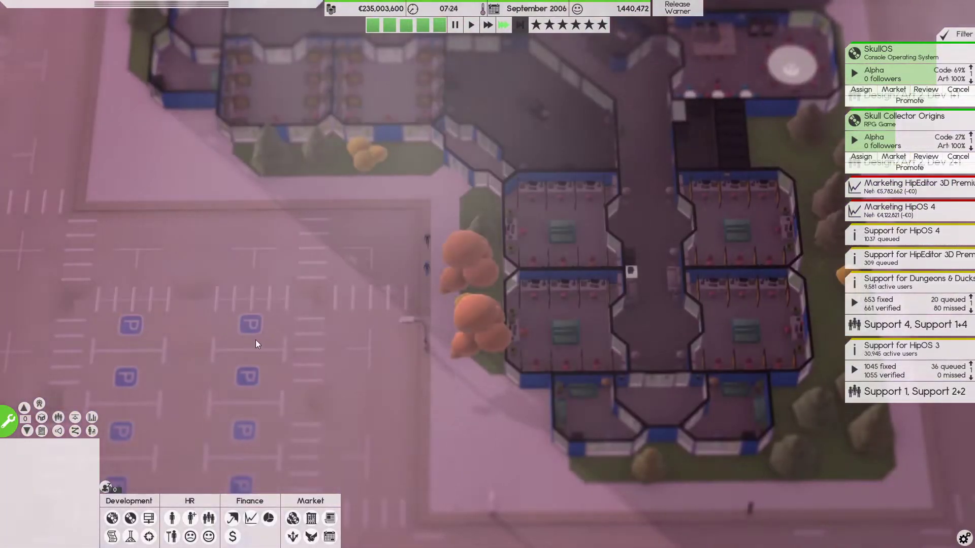
scroll(255, 340, up, 2)
key(w)
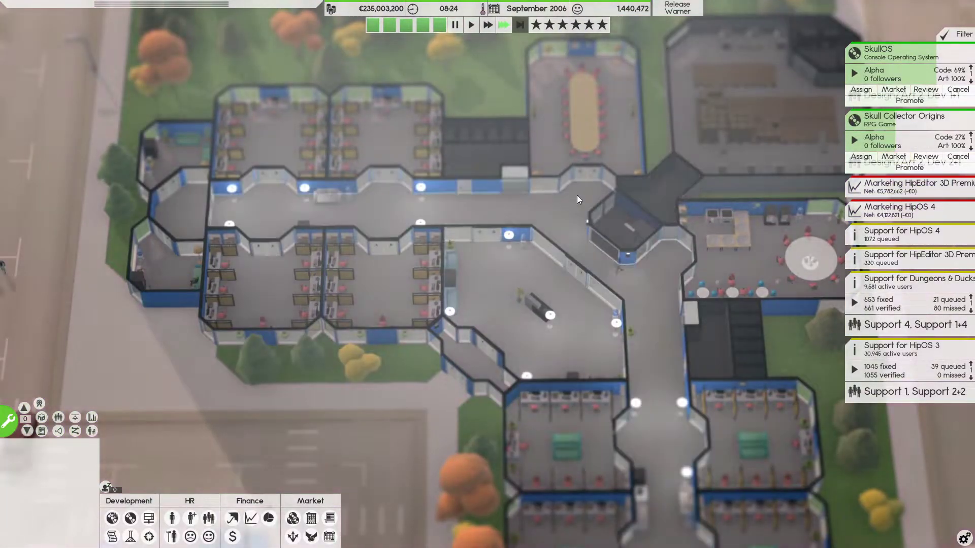
scroll(623, 180, up, 2)
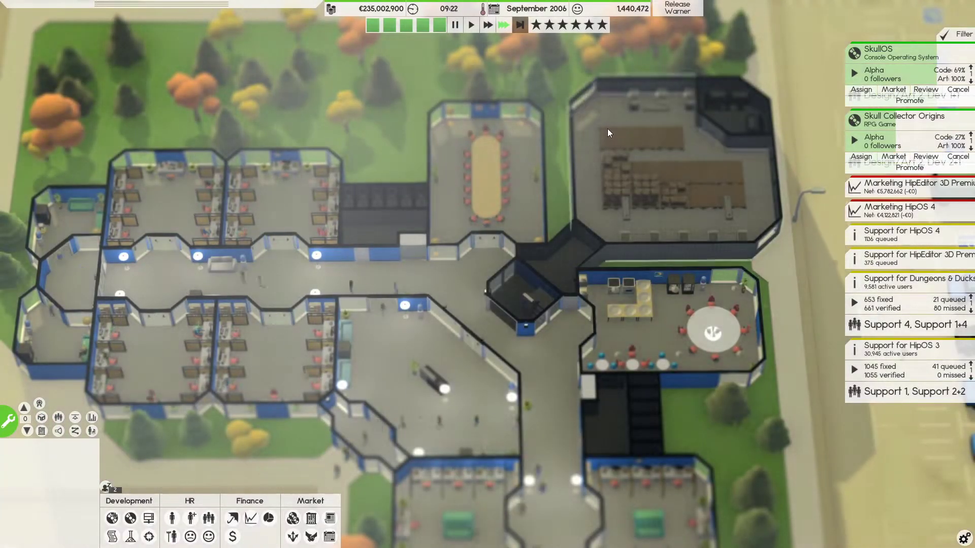
key(a)
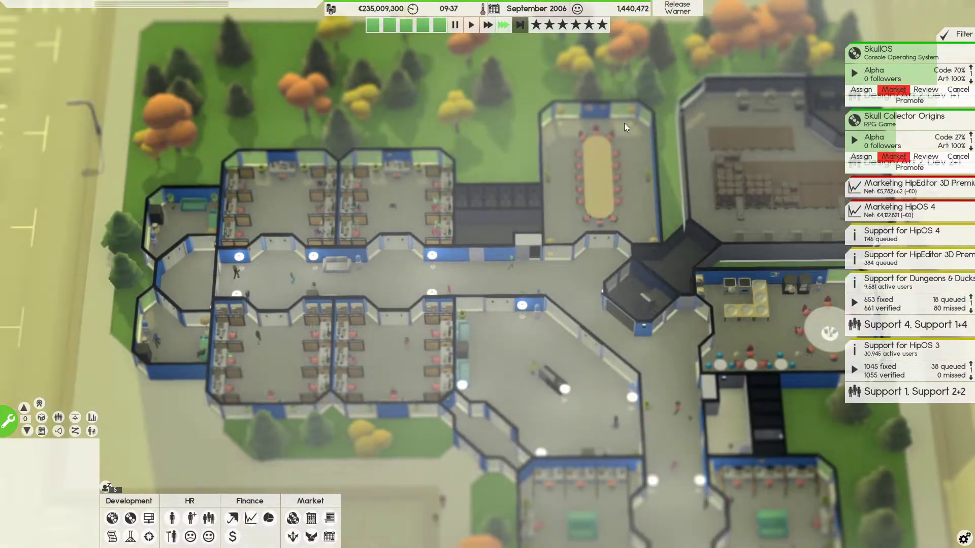
- Get Skull Collector Origins' art outsourced-reviewed (9.2/10), iterate it, and run at fastest speed
click(925, 156)
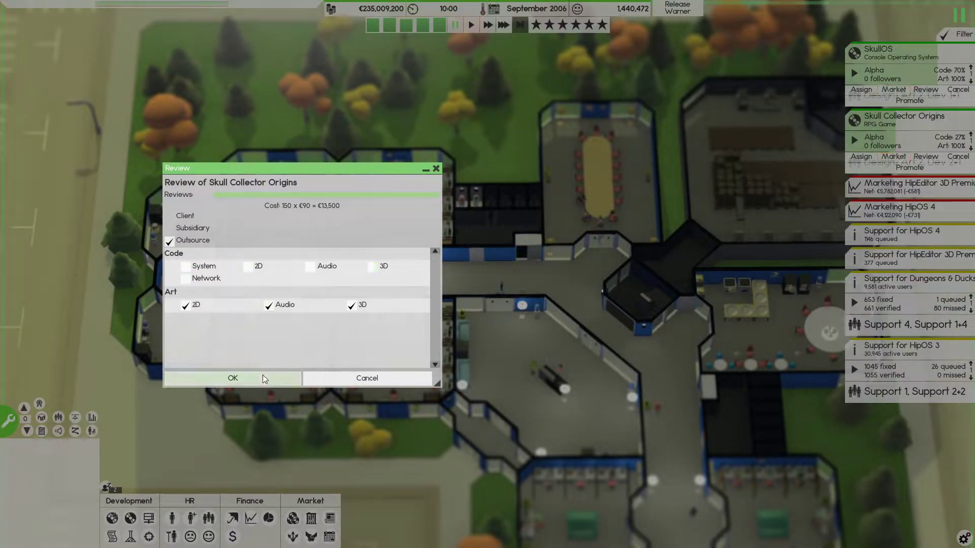
click(248, 381)
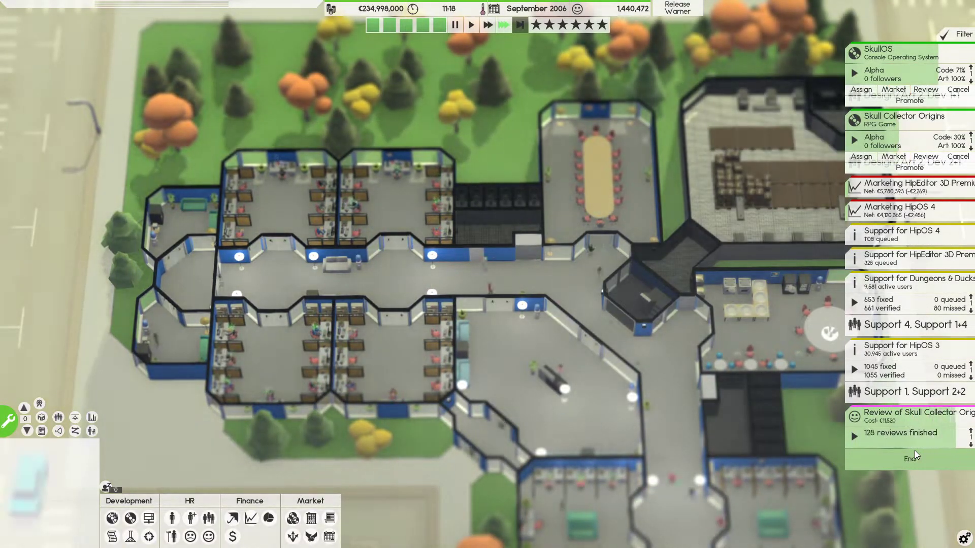
click(915, 457)
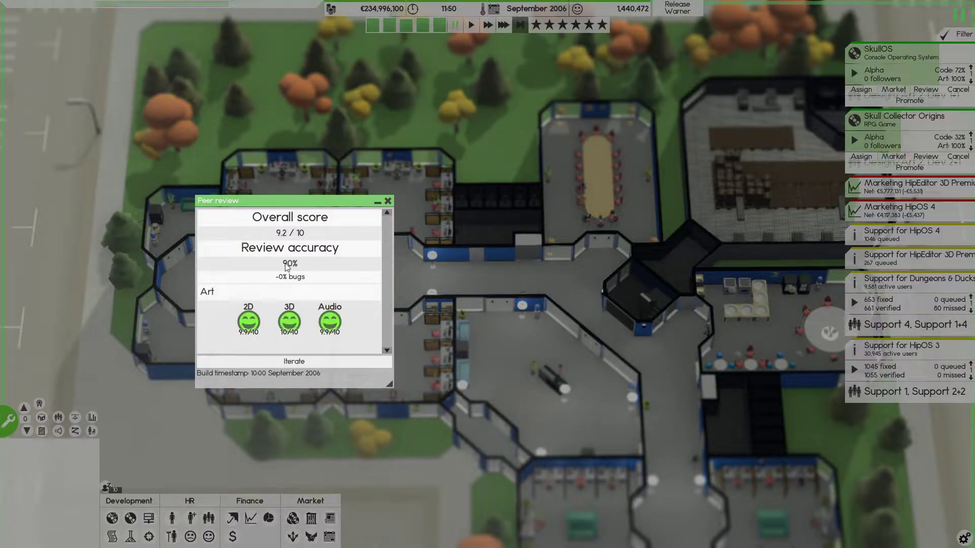
click(315, 361)
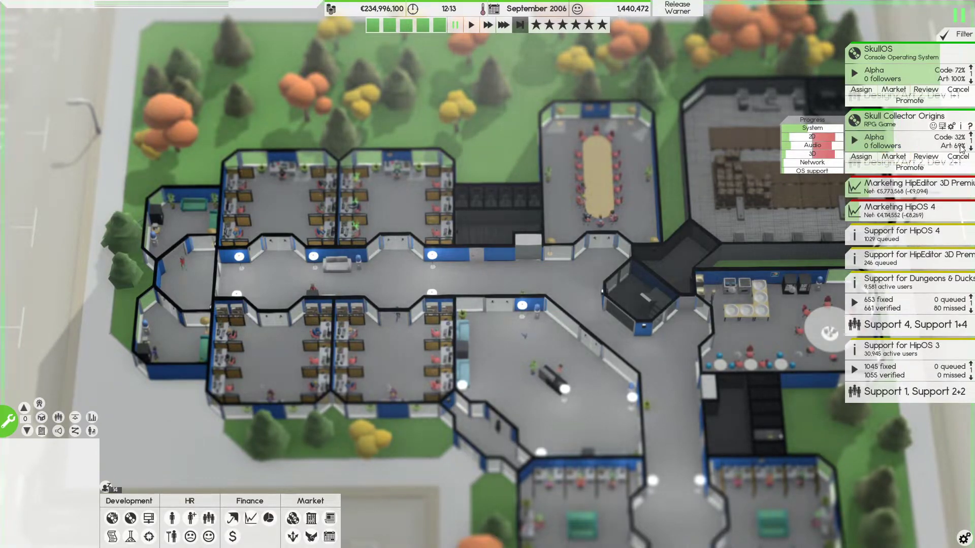
key(3)
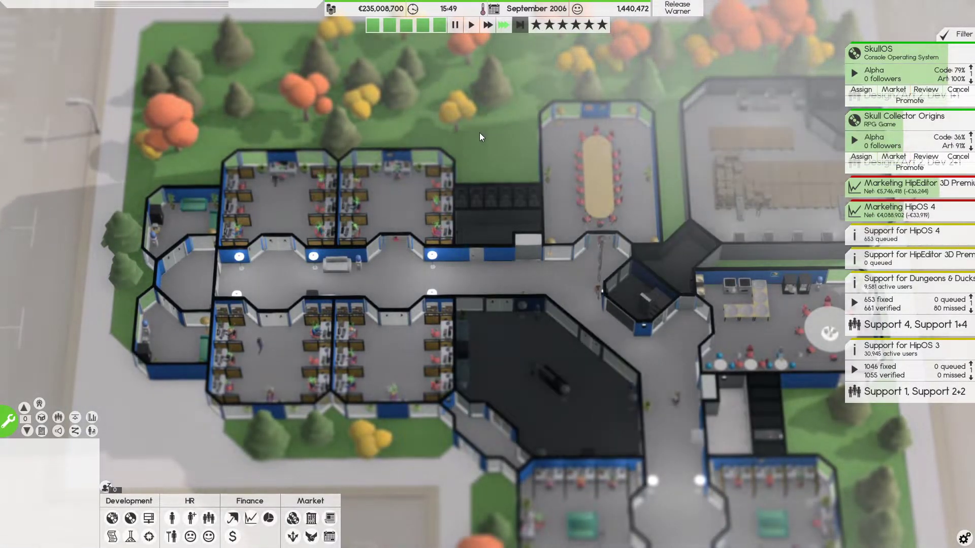
scroll(526, 123, down, 2)
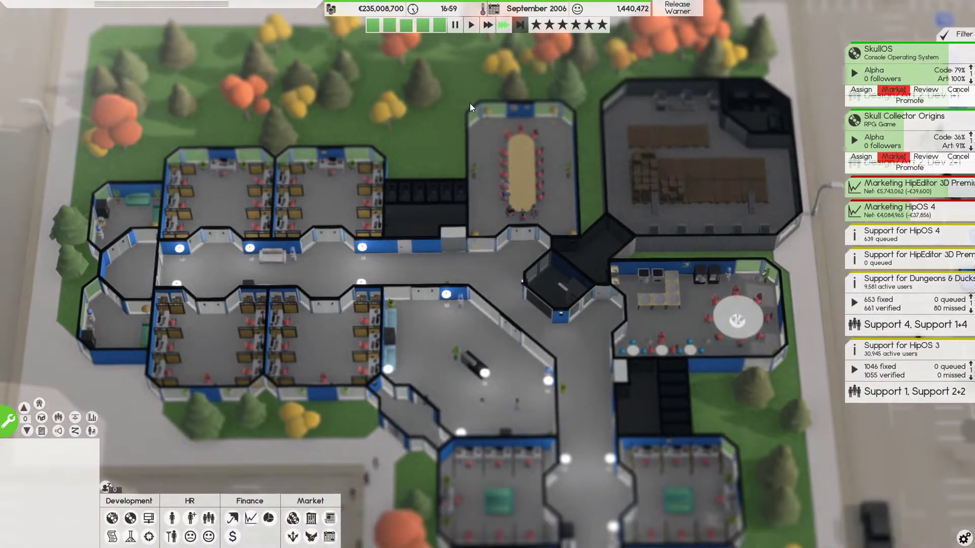
click(454, 25)
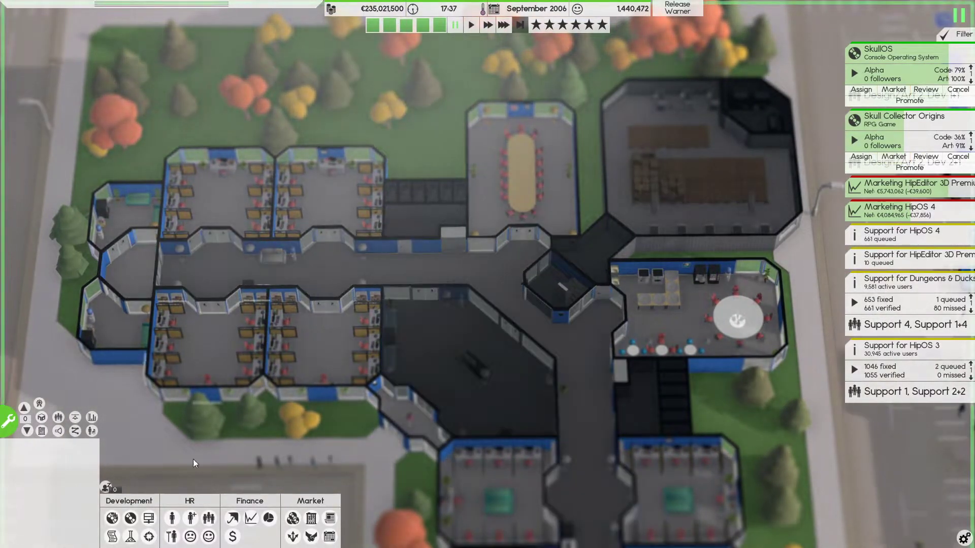
click(132, 518)
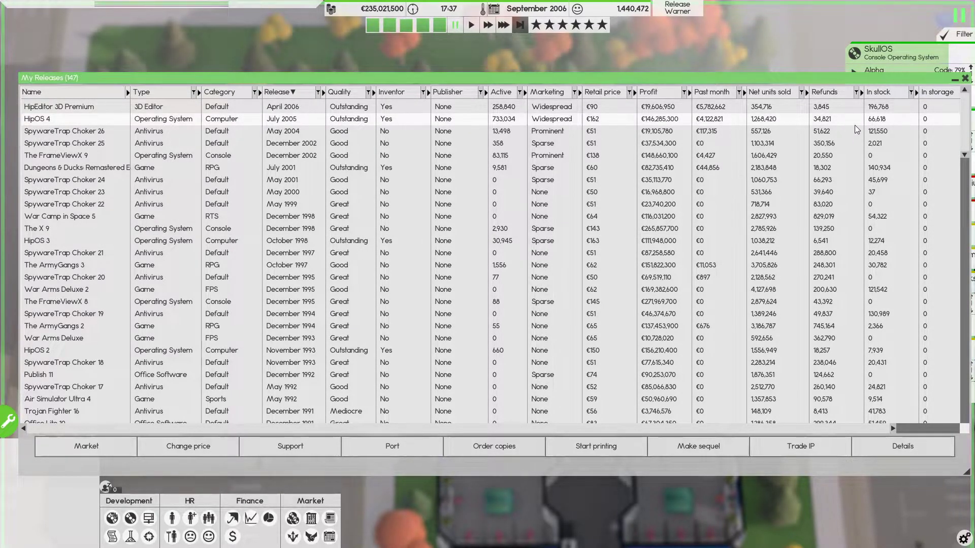
click(965, 79)
click(330, 519)
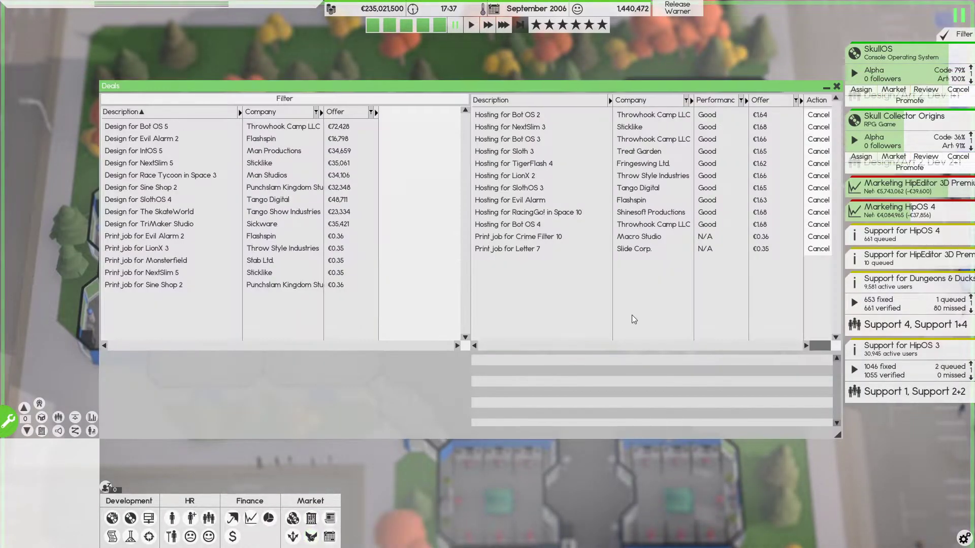
click(562, 250)
click(565, 238)
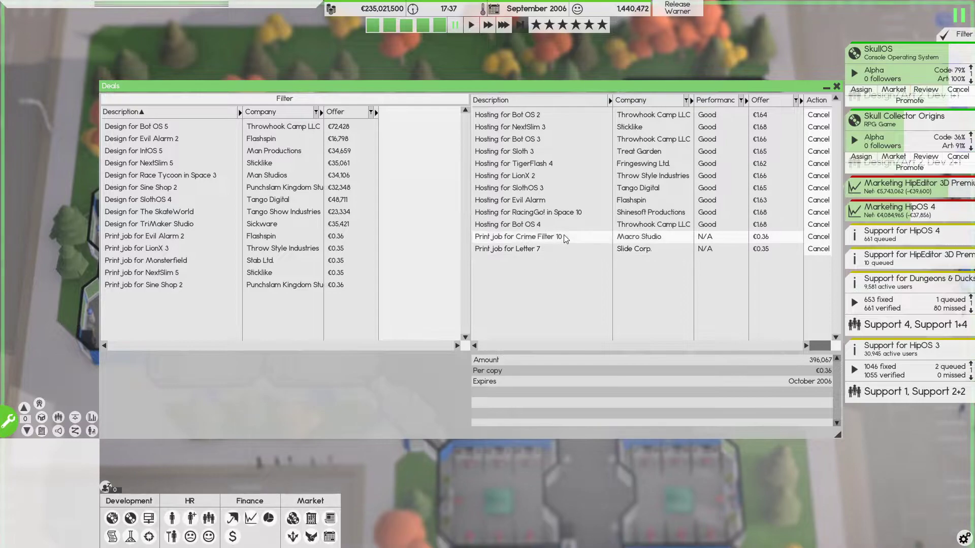
click(330, 536)
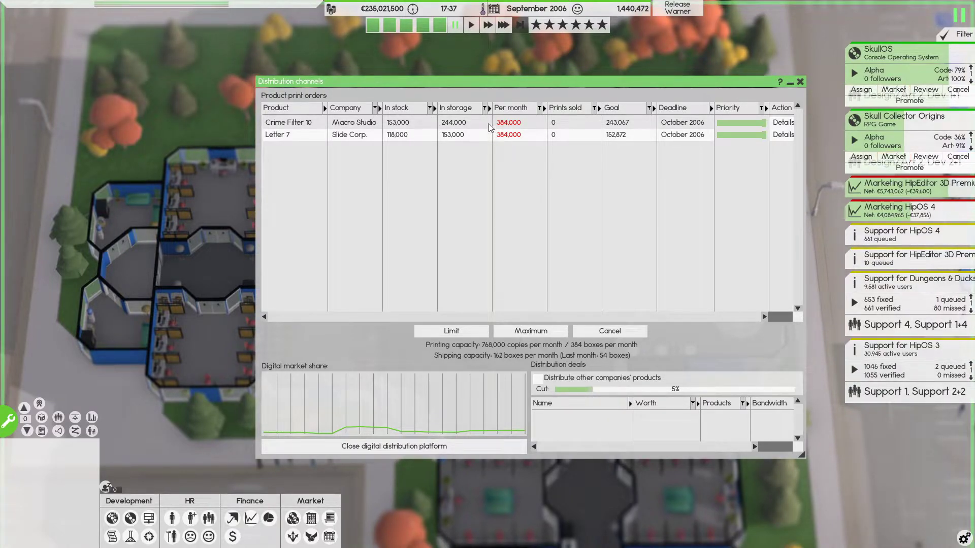
click(800, 83)
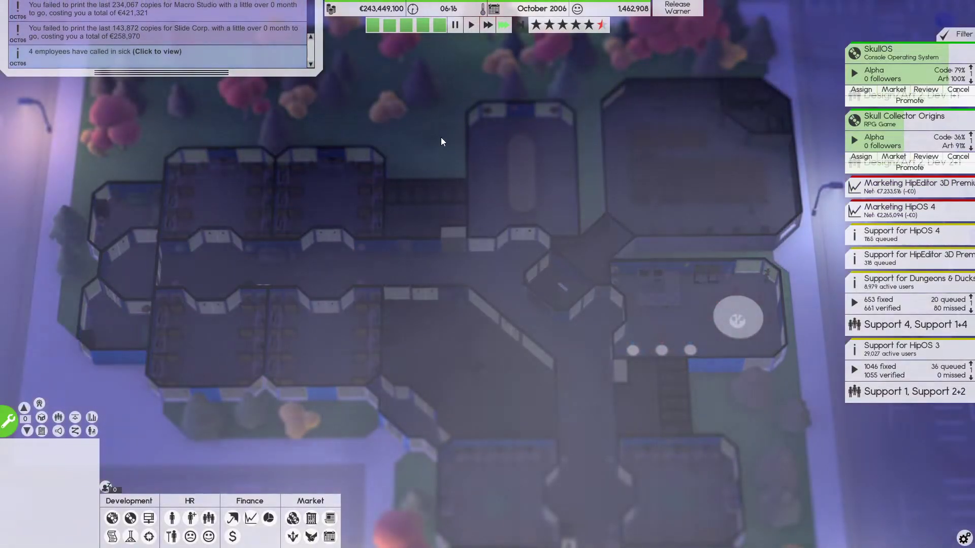
- Pause, clear print-failure notices, and hire couriers Leonel Goodwin, Romeo Manning and Kristin Lambert
key(space)
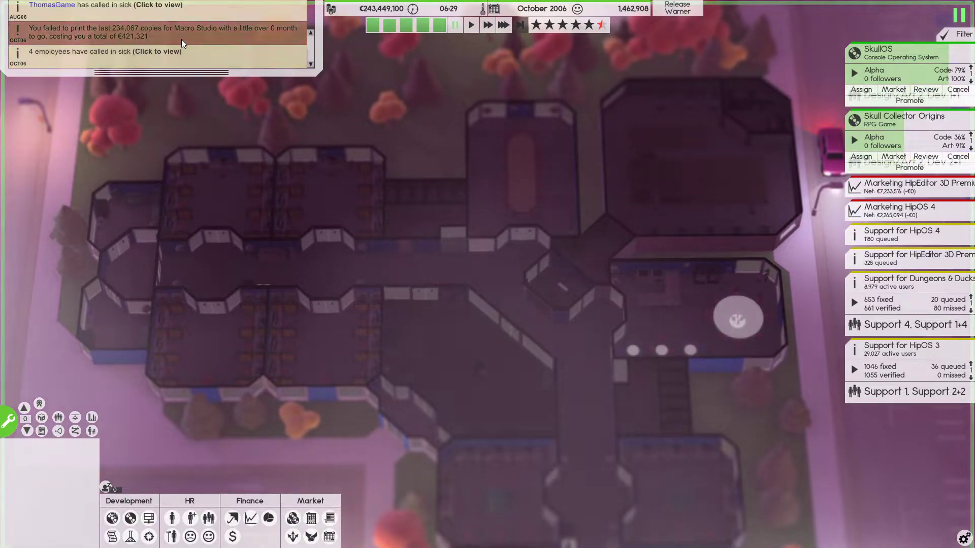
click(181, 38)
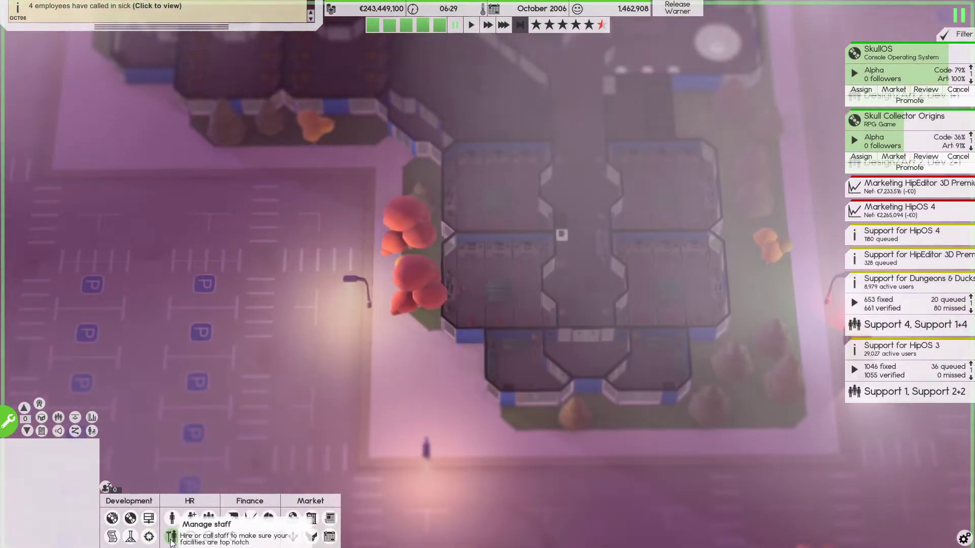
click(172, 536)
click(514, 247)
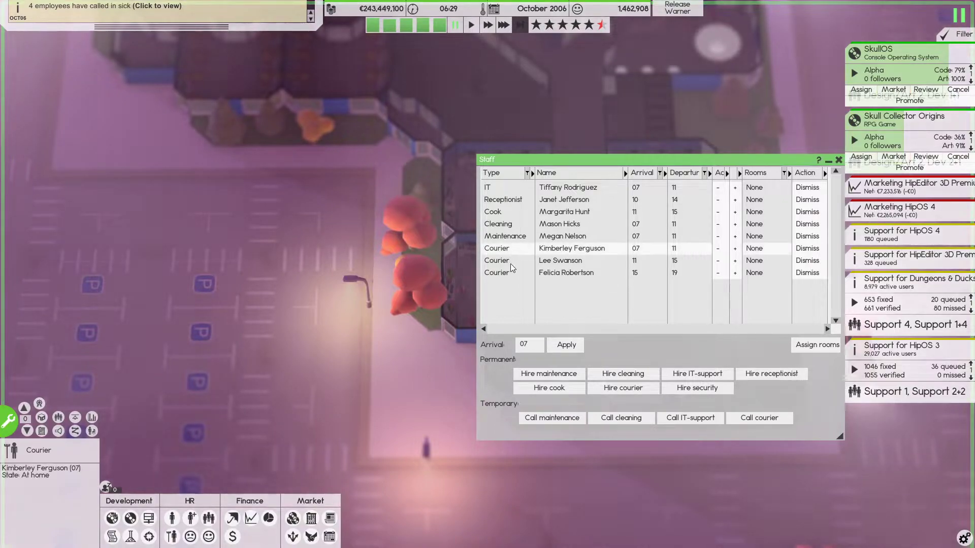
click(620, 388)
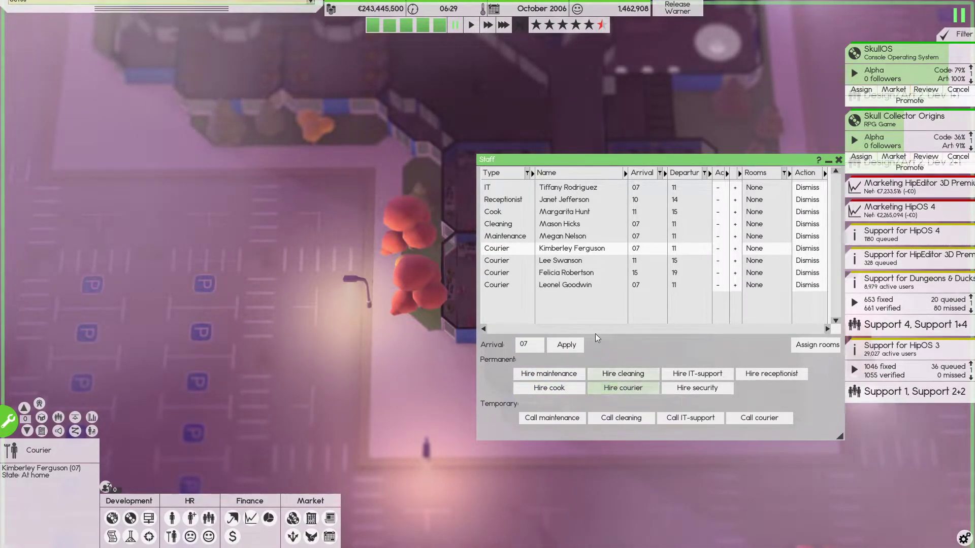
click(564, 261)
click(632, 393)
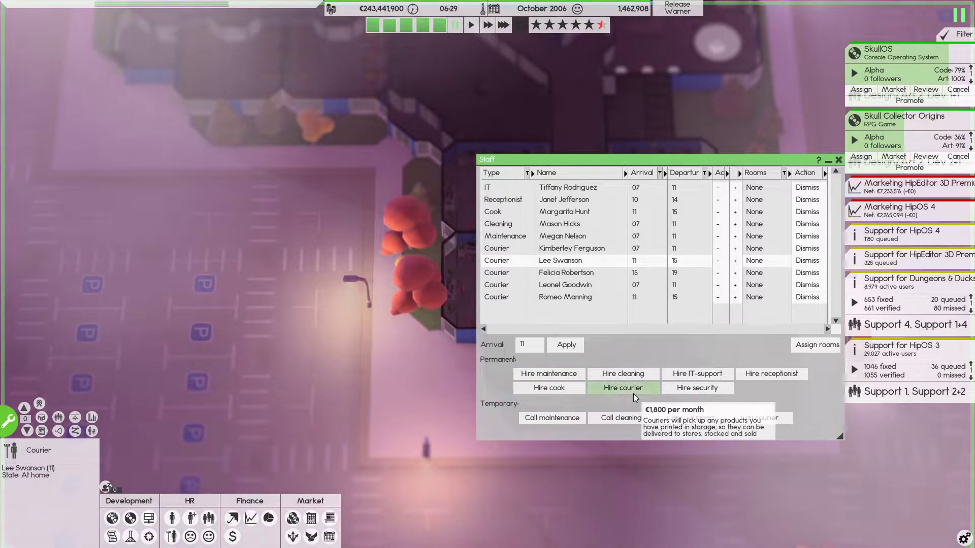
click(596, 272)
click(625, 389)
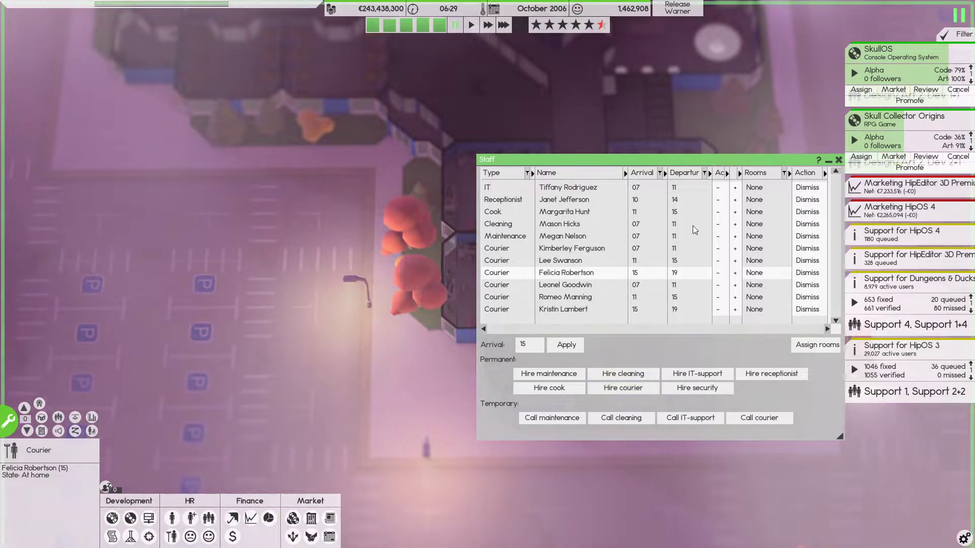
click(837, 162)
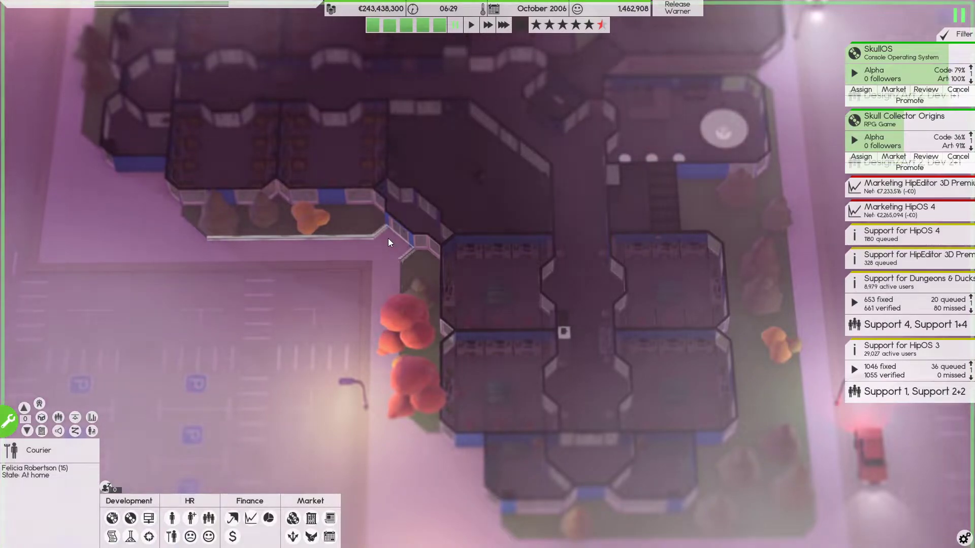
- Run at top speed, then pause and briefly check the company deals list
key(w)
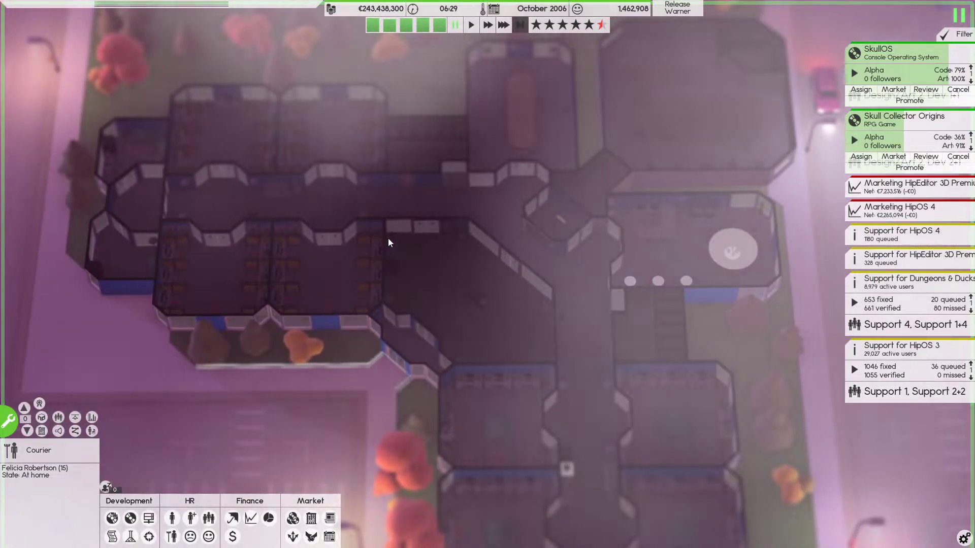
key(3)
scroll(374, 221, up, 3)
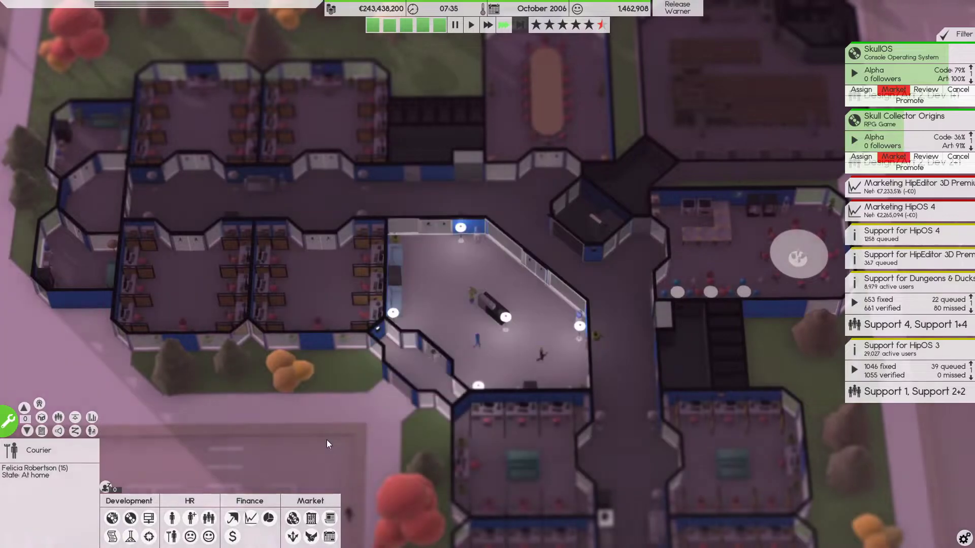
key(space)
click(297, 538)
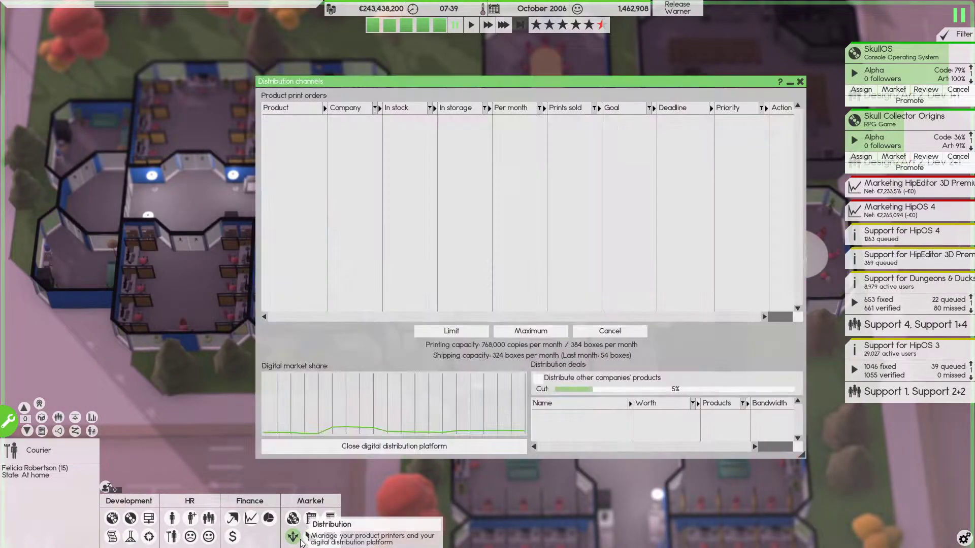
click(300, 539)
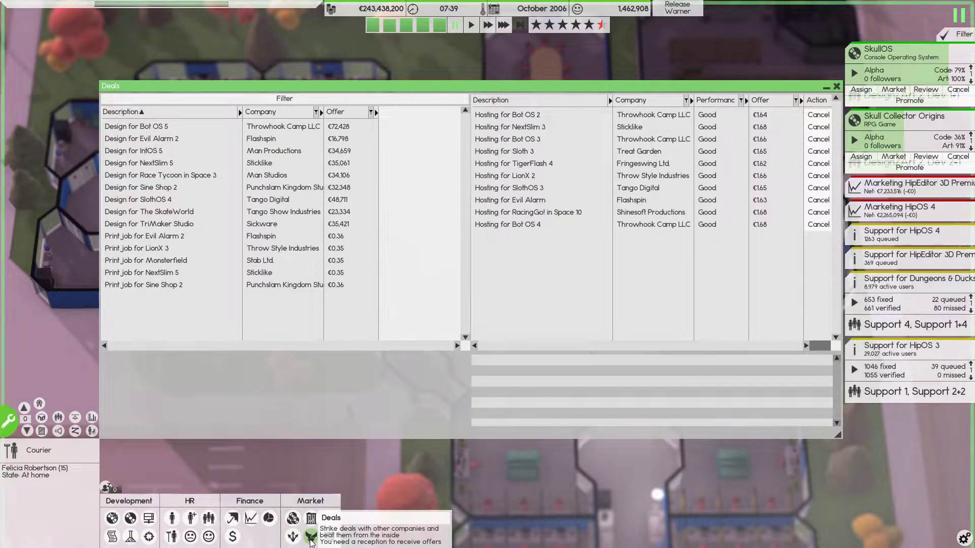
click(311, 539)
- Limit the HipOS 4 print run to 50,000 copies and close both release windows
click(130, 536)
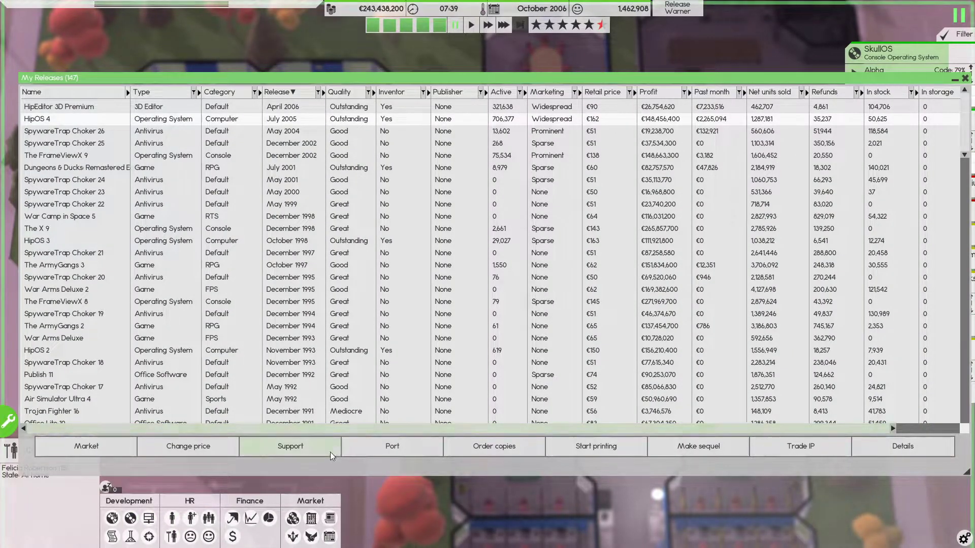
click(596, 446)
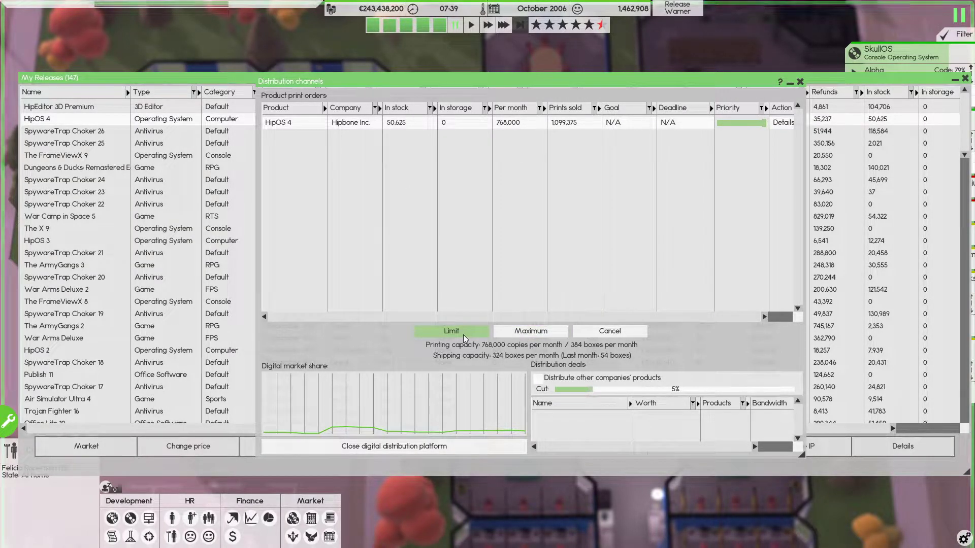
click(463, 337)
text(50000)
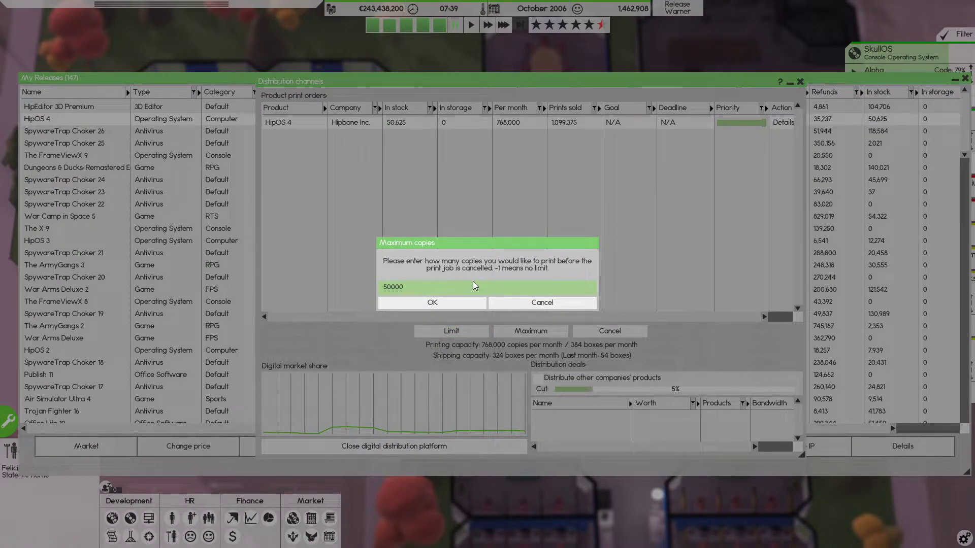
click(461, 304)
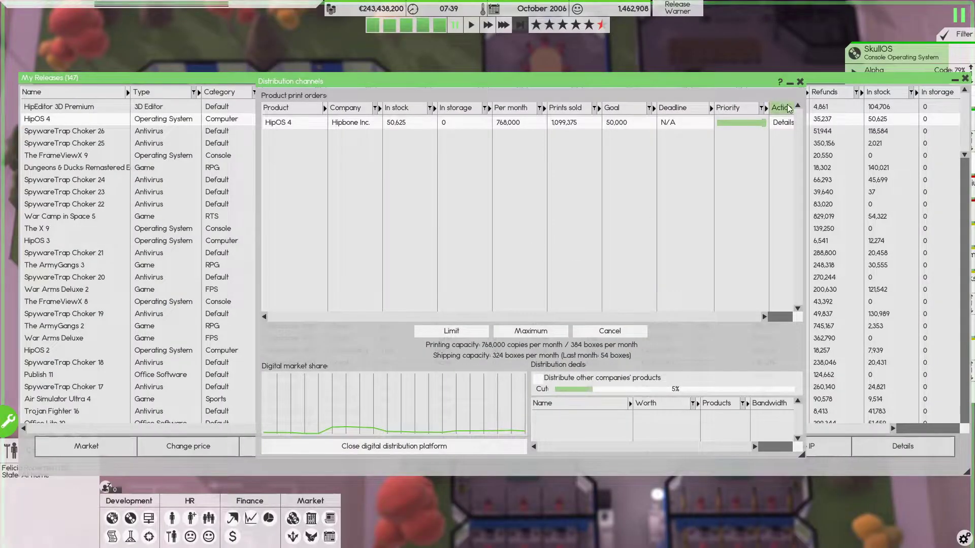
click(800, 81)
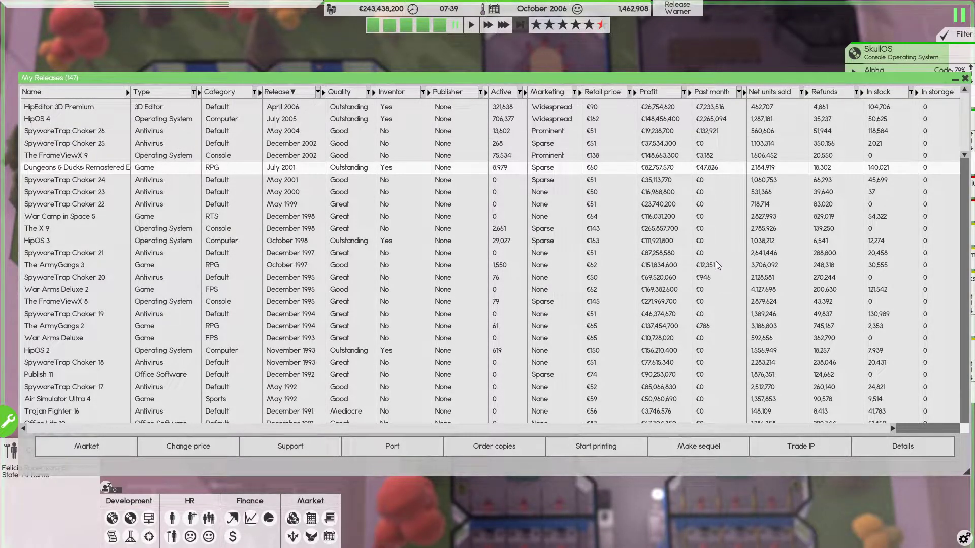
click(965, 79)
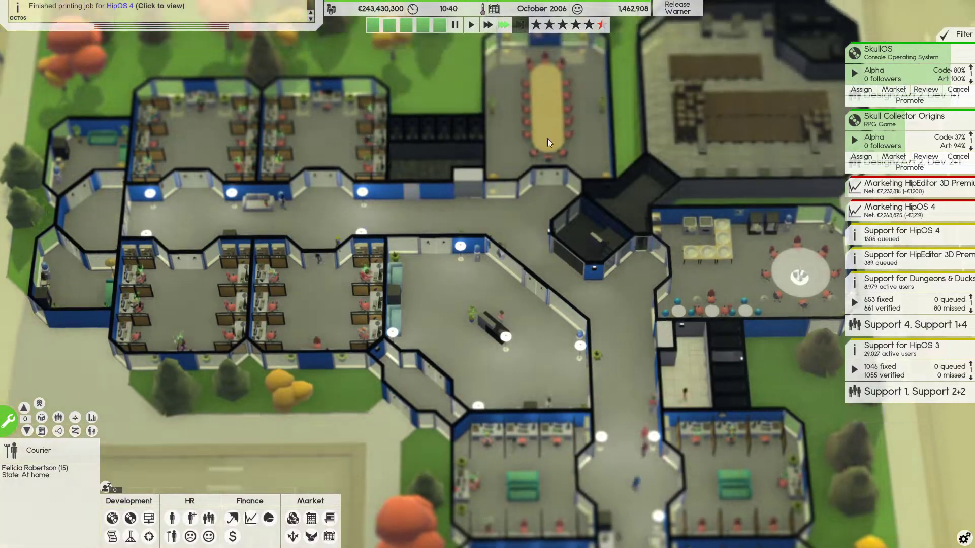
scroll(553, 139, up, 2)
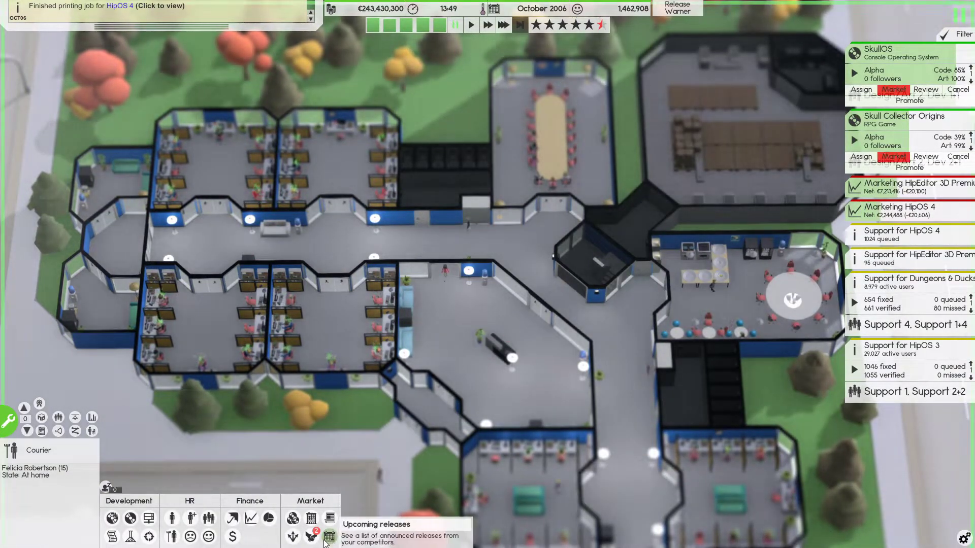
- Accept the Space Town 2 and Crime Filter 10 hosting offers in Market Deals
click(311, 536)
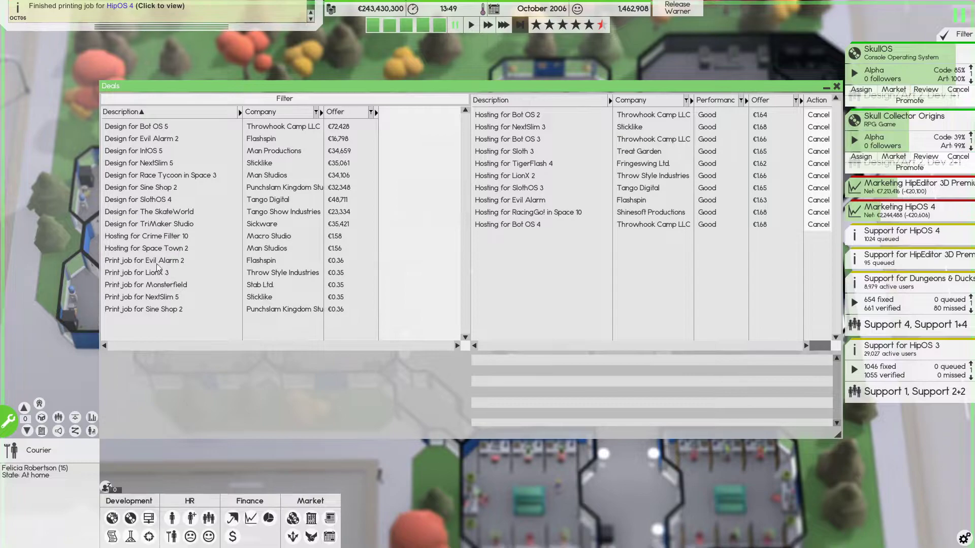
click(161, 250)
click(227, 432)
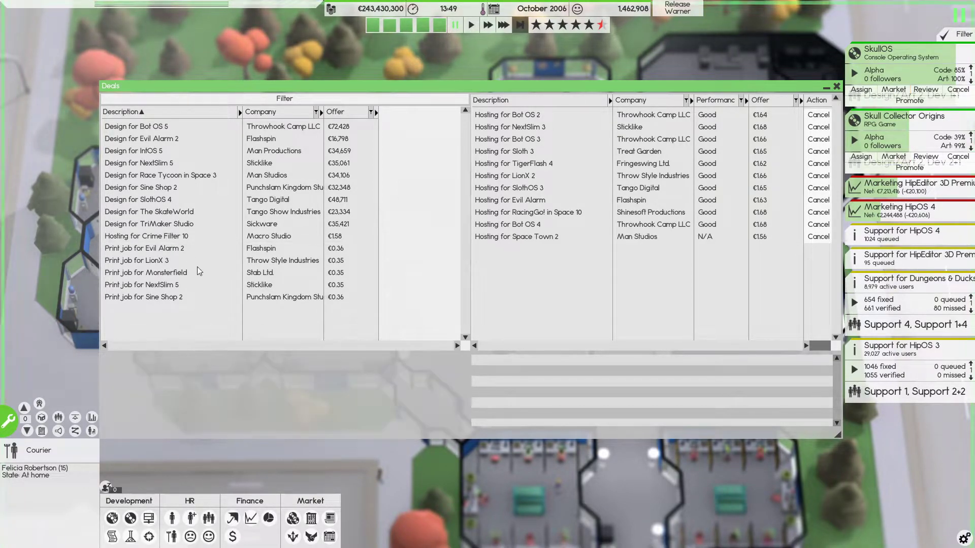
click(193, 238)
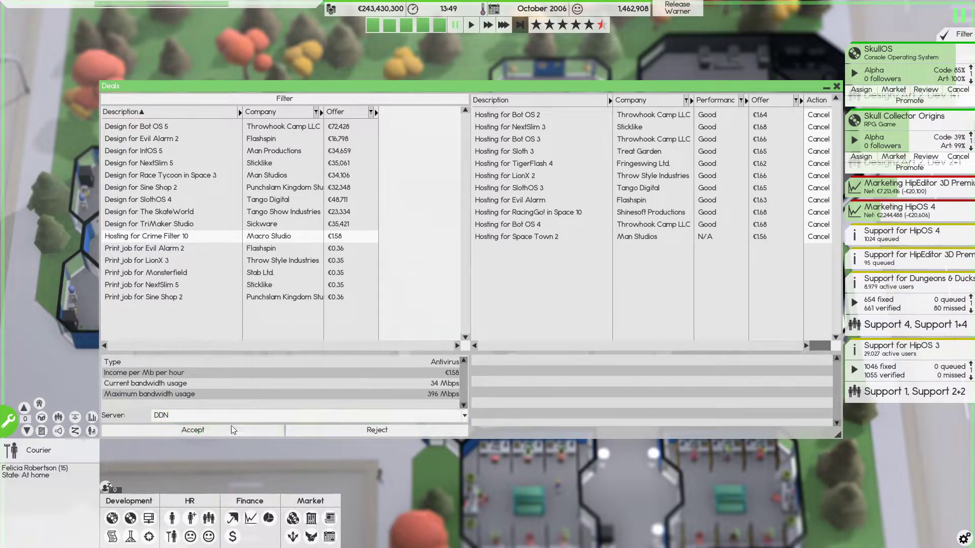
click(199, 430)
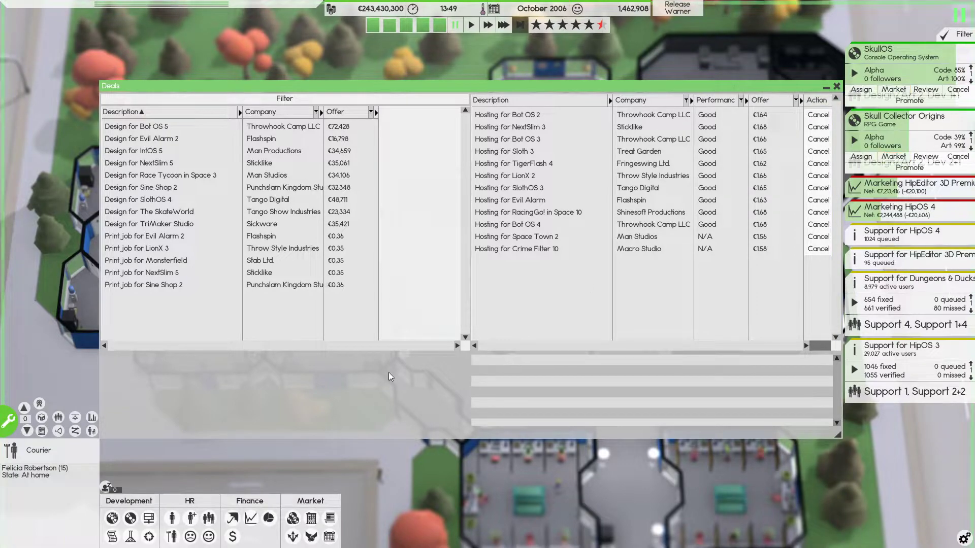
click(836, 87)
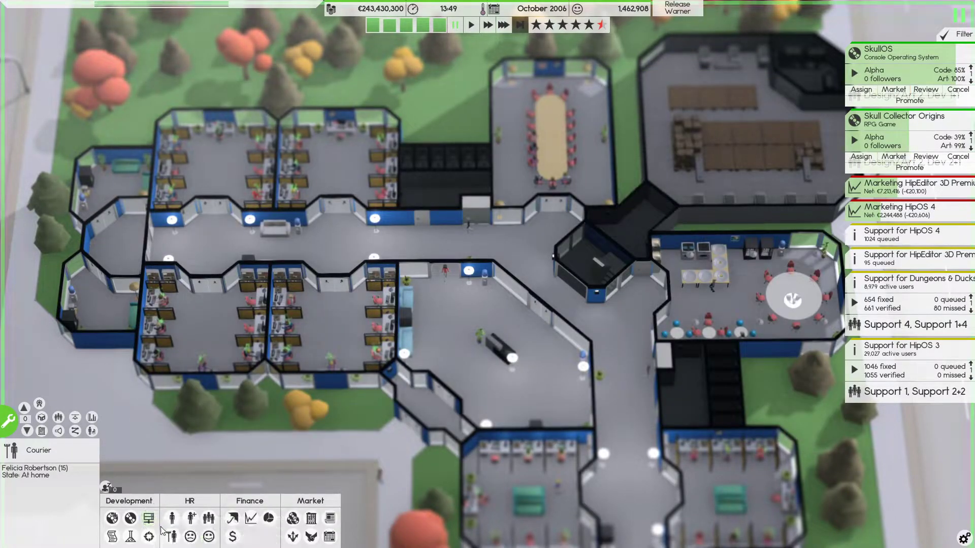
click(150, 519)
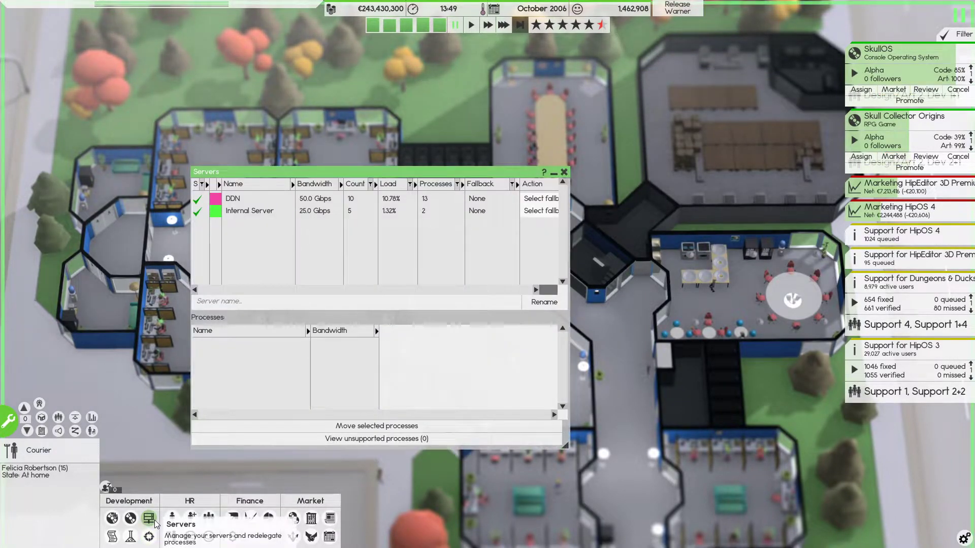
click(400, 199)
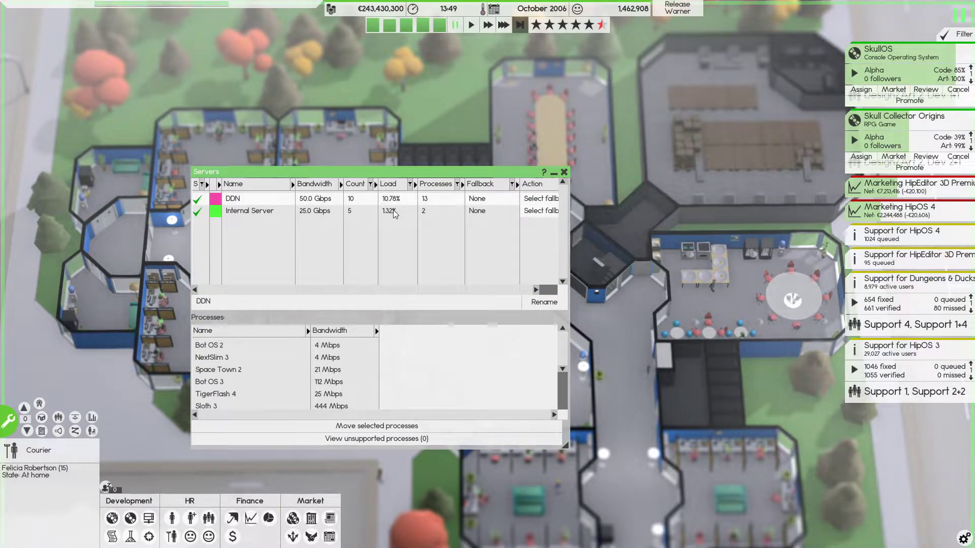
key(Escape)
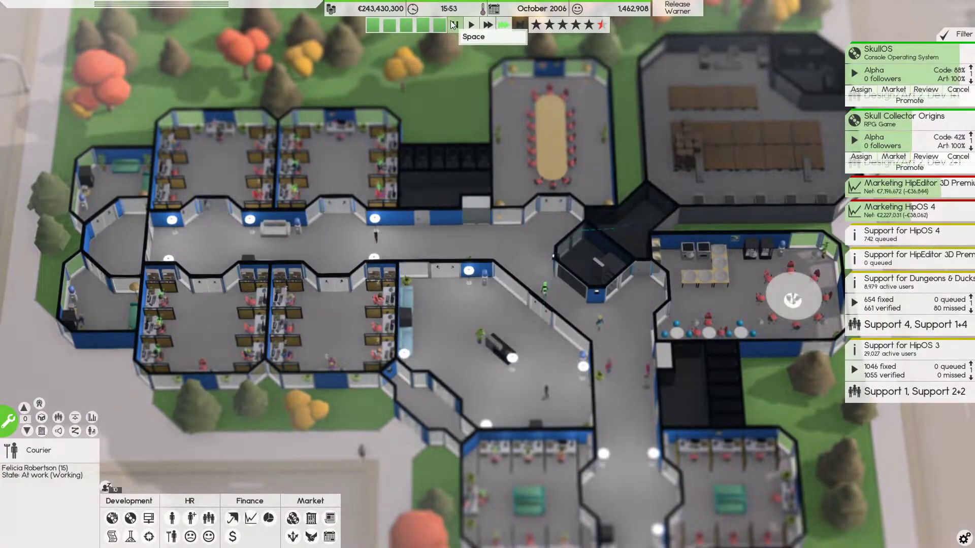
- Check the finances sheet (€37,190 October loss) and resume time into November 2006
click(131, 518)
click(131, 519)
click(233, 536)
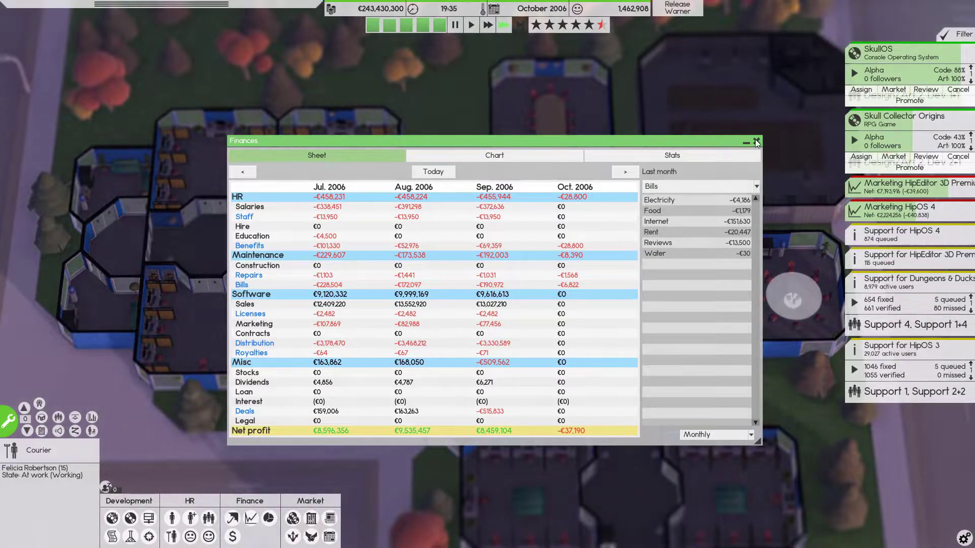
click(756, 141)
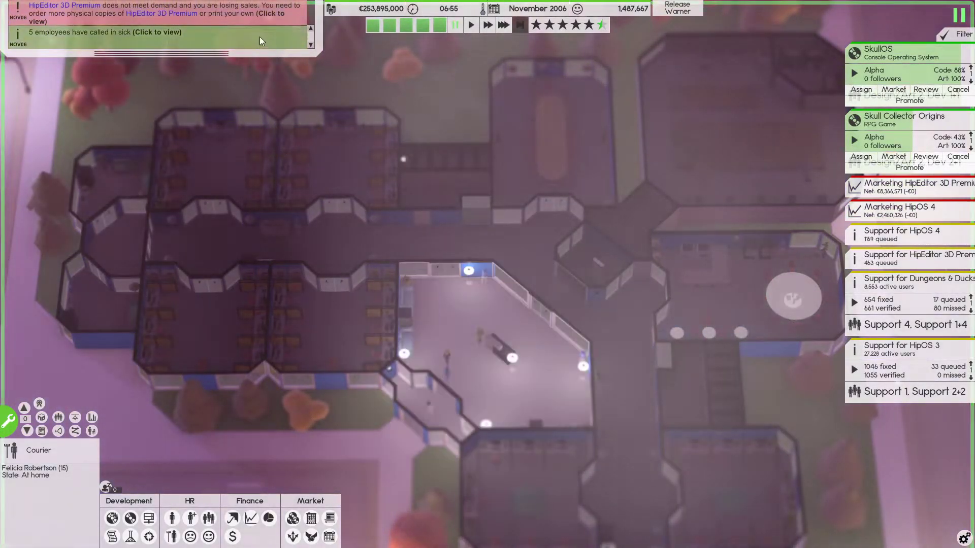
key(space)
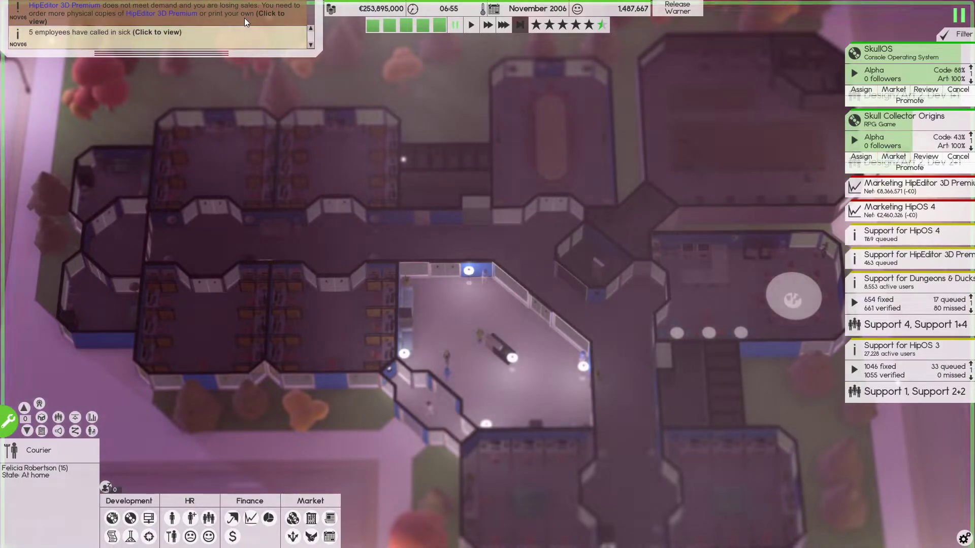
- Print HipEditor 3D Premium capped at 150,000 copies, then close both release windows
click(148, 519)
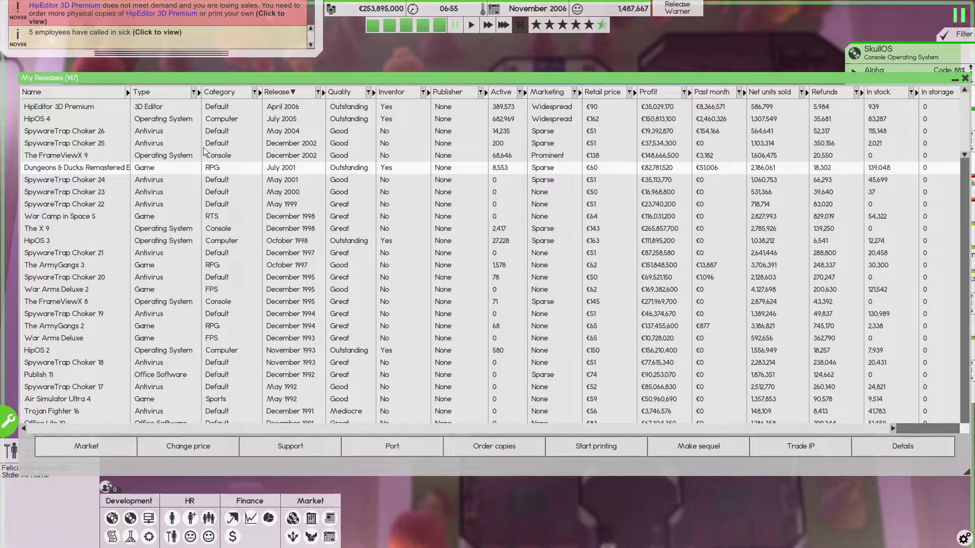
click(161, 111)
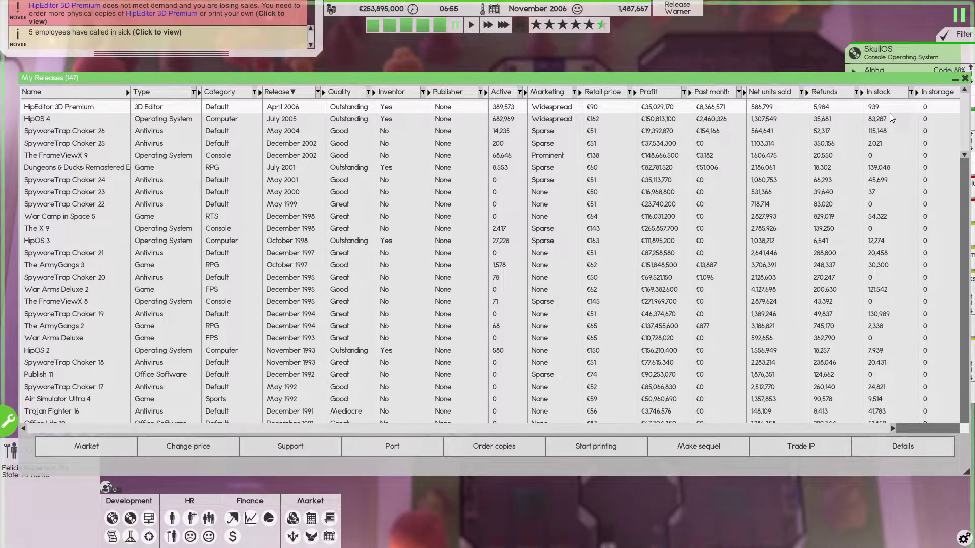
click(965, 78)
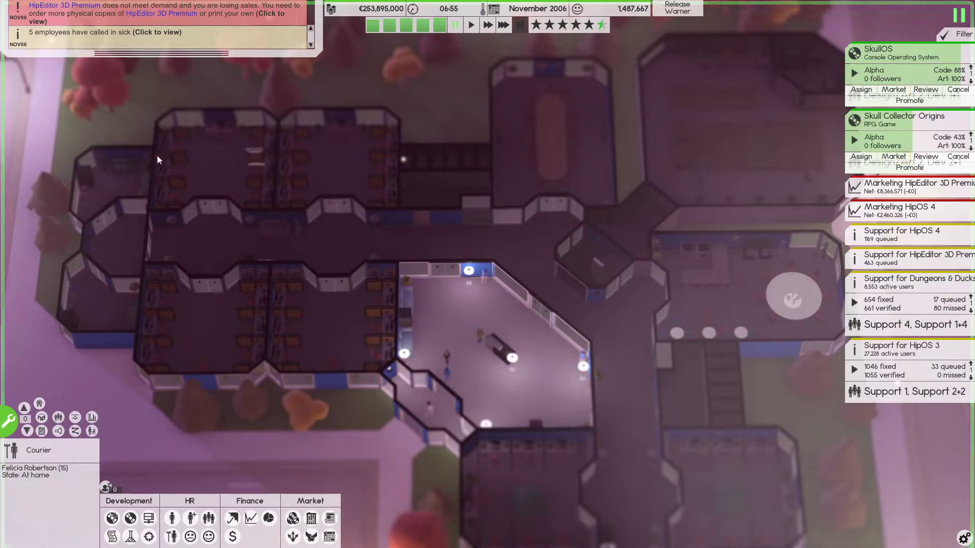
click(149, 518)
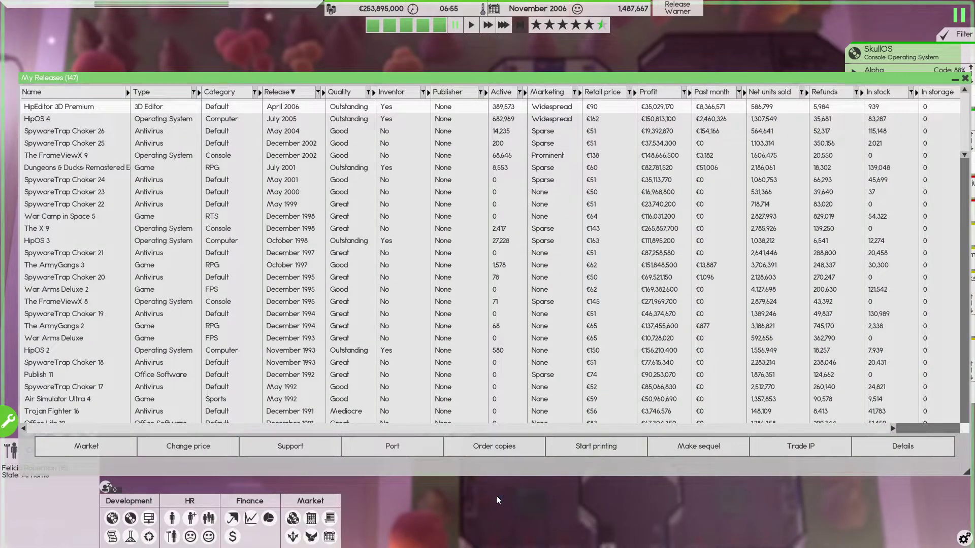
click(584, 445)
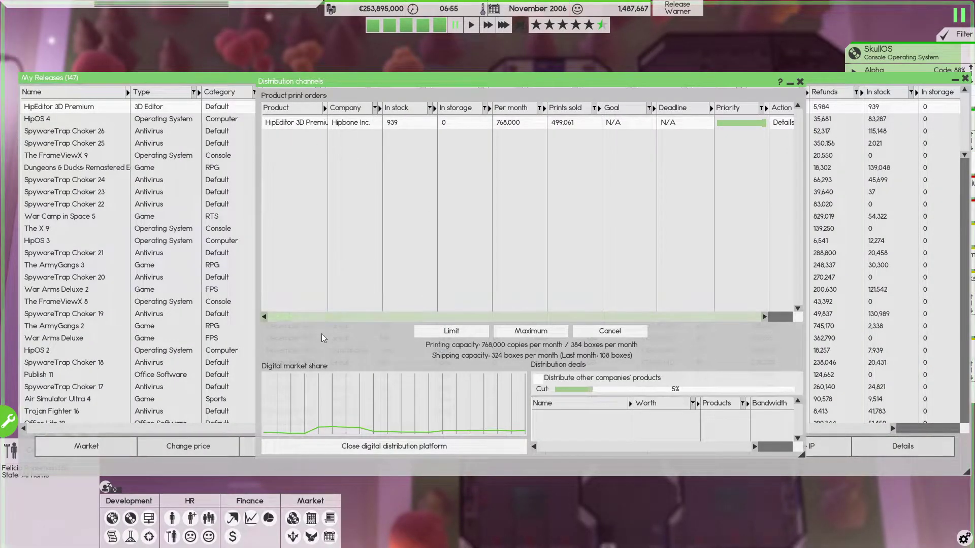
click(428, 330)
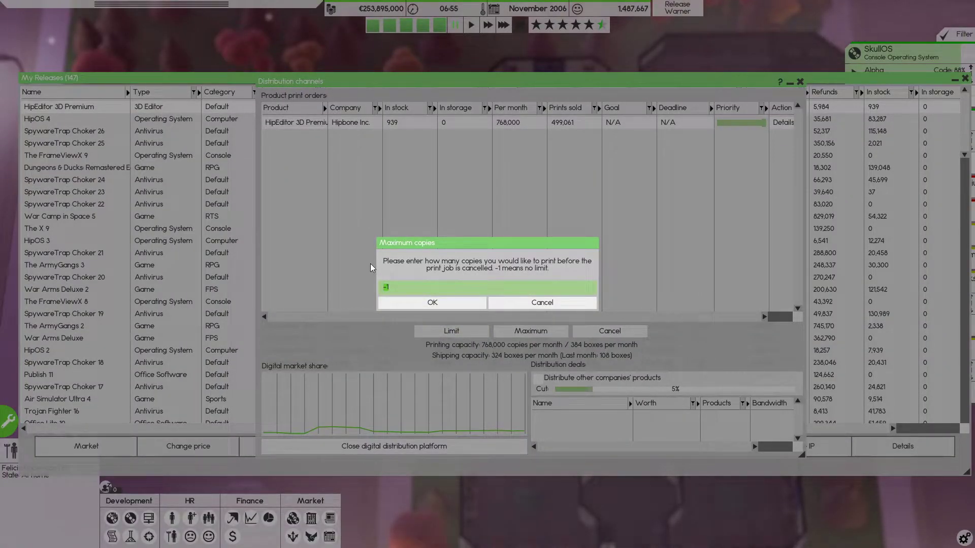
text(0000)
click(399, 303)
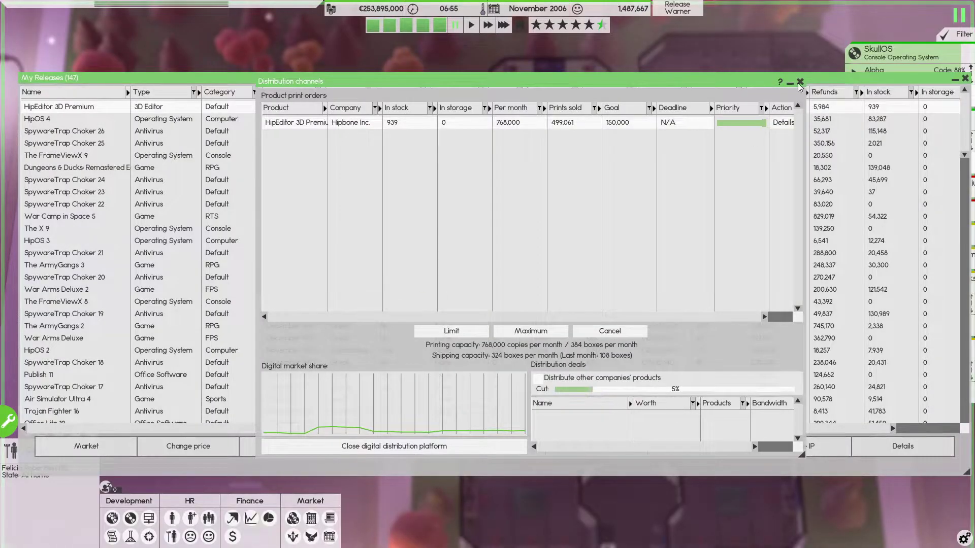
click(800, 82)
click(965, 80)
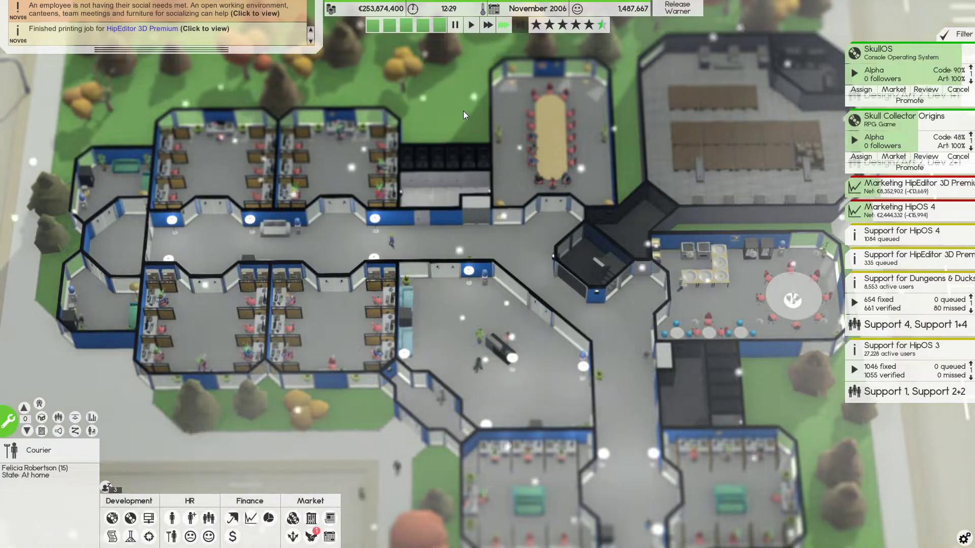
- Glance at Market Deals, then run at top speed until December 2006 wage negotiations
click(195, 8)
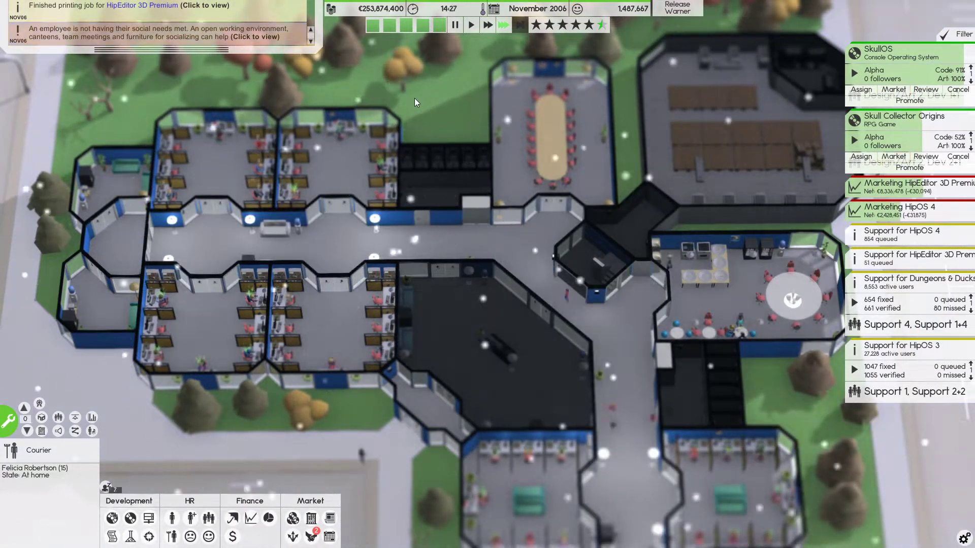
click(311, 536)
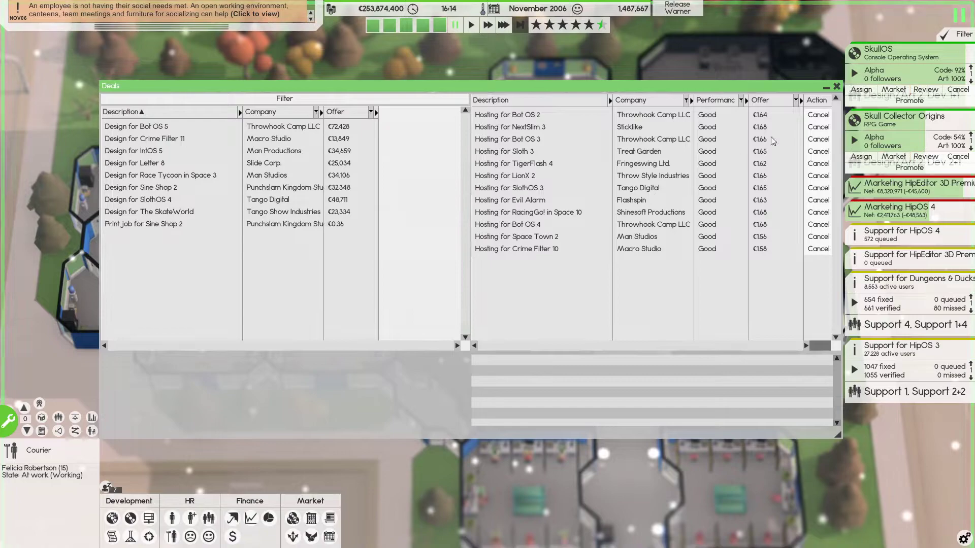
click(836, 88)
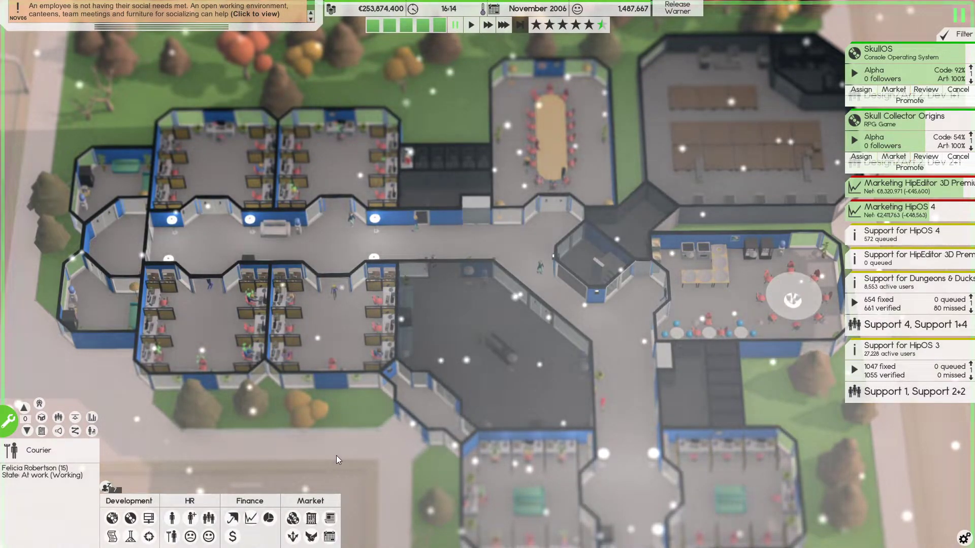
key(3)
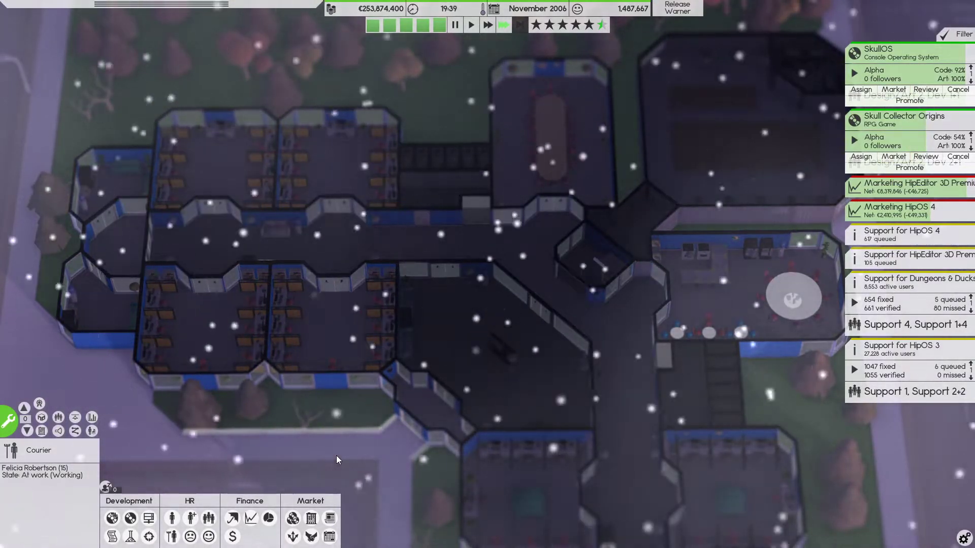
key(d)
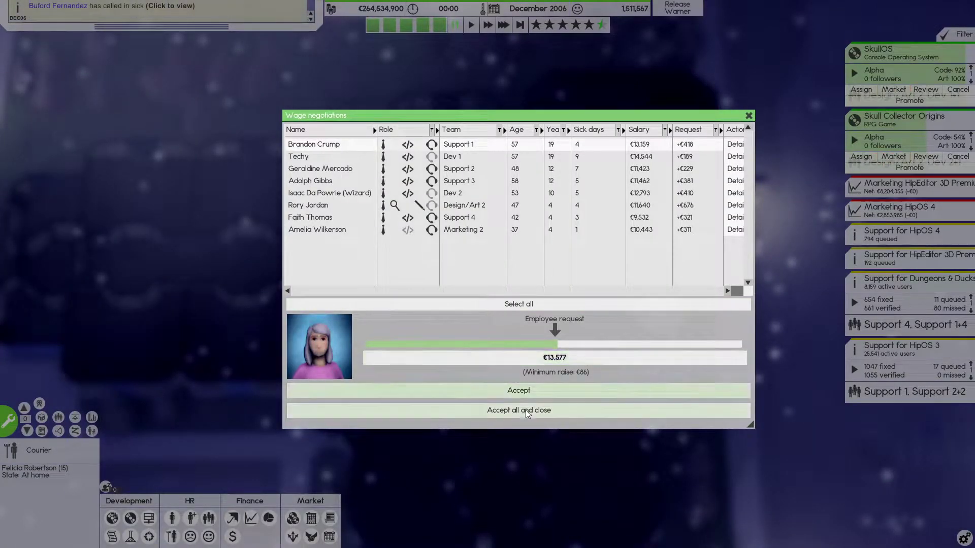
- Accept all eight wage requests, then close the release warner with warnings still enabled
click(520, 415)
click(482, 305)
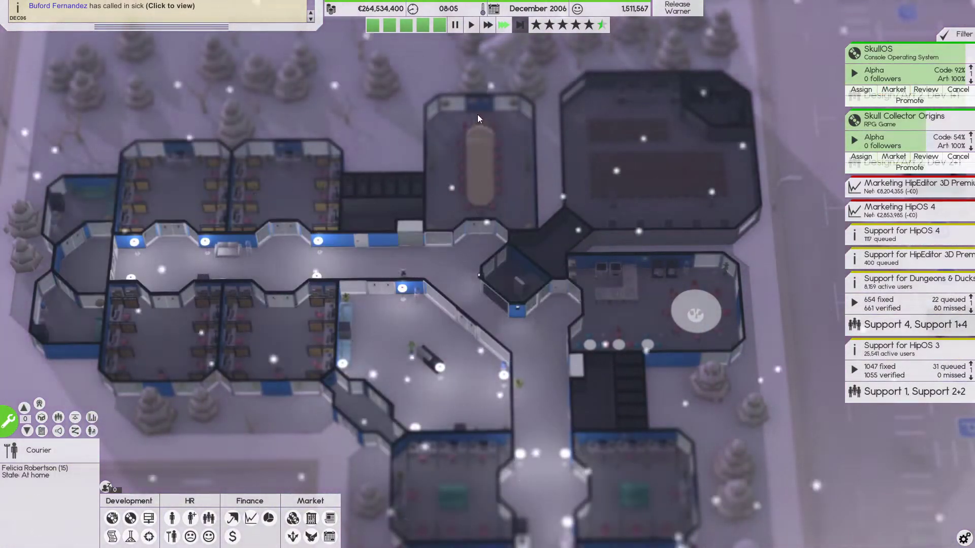
mouse_move(969, 59)
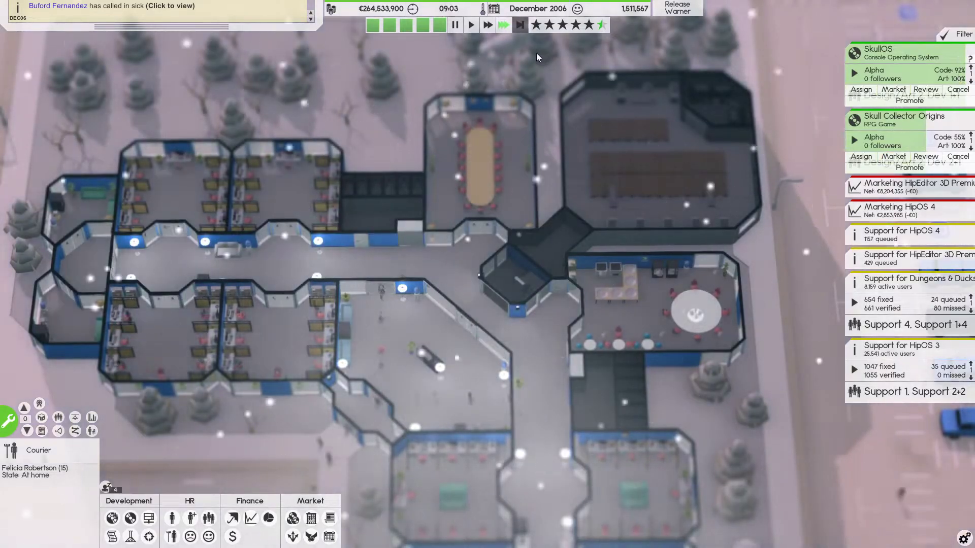
key(a)
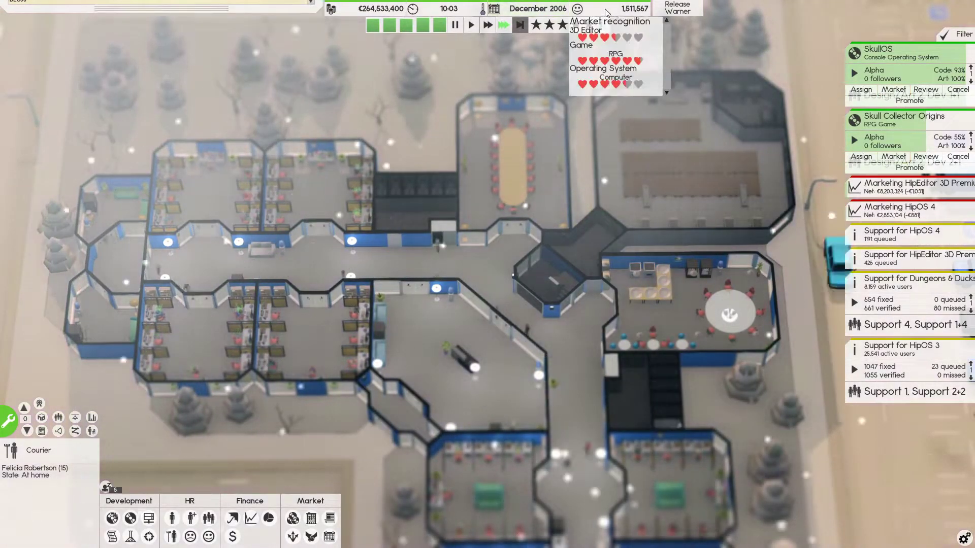
click(677, 8)
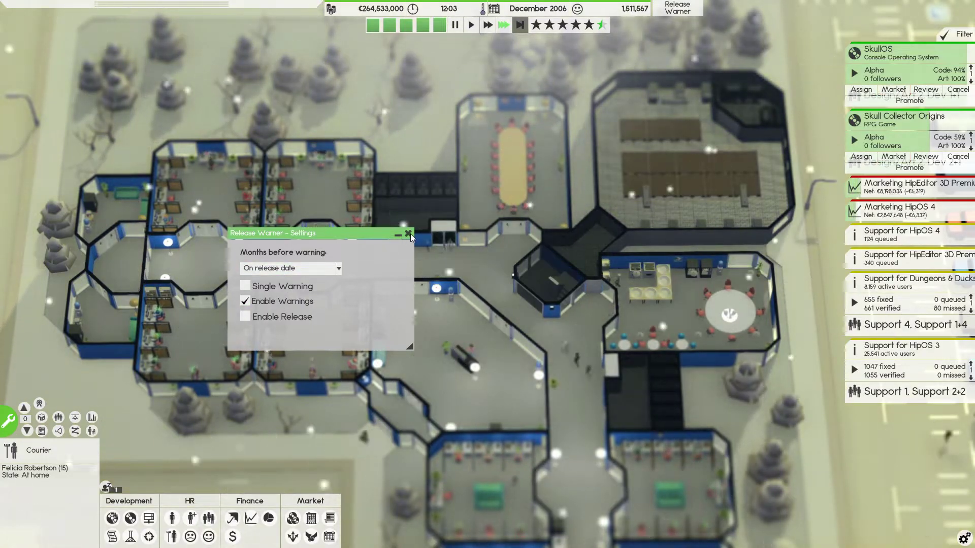
click(408, 233)
mouse_move(907, 63)
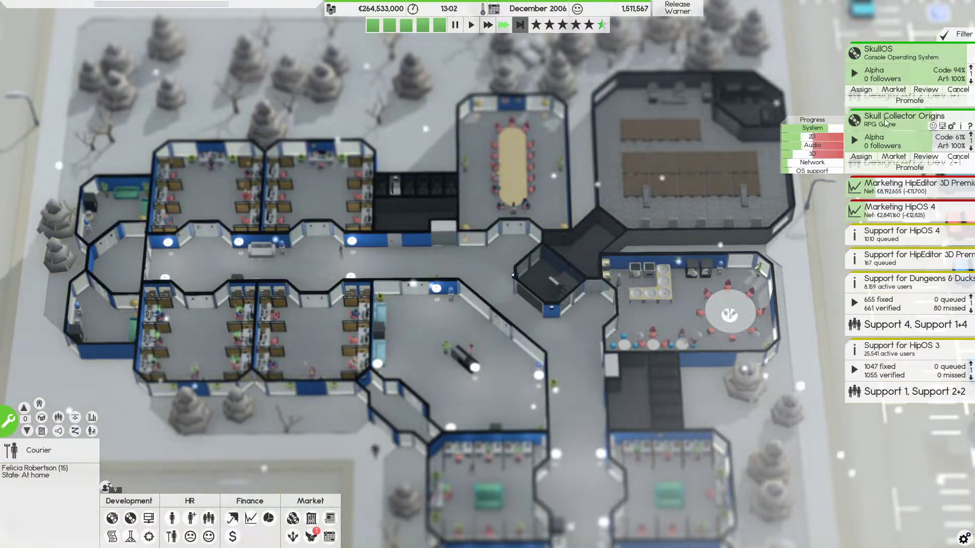
- Accept the NextSlim 5 and LionX 3 hosting offers and close the deals list
click(312, 536)
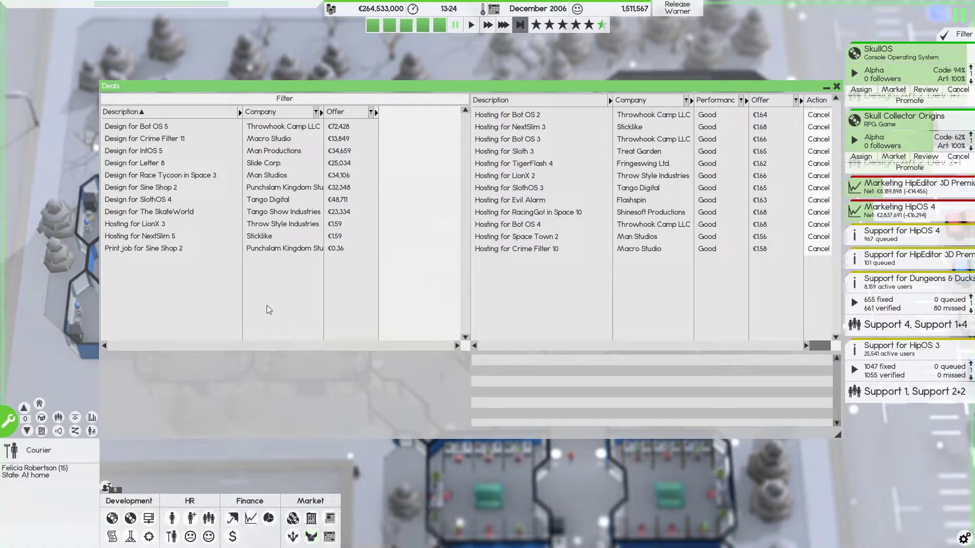
click(141, 236)
click(193, 429)
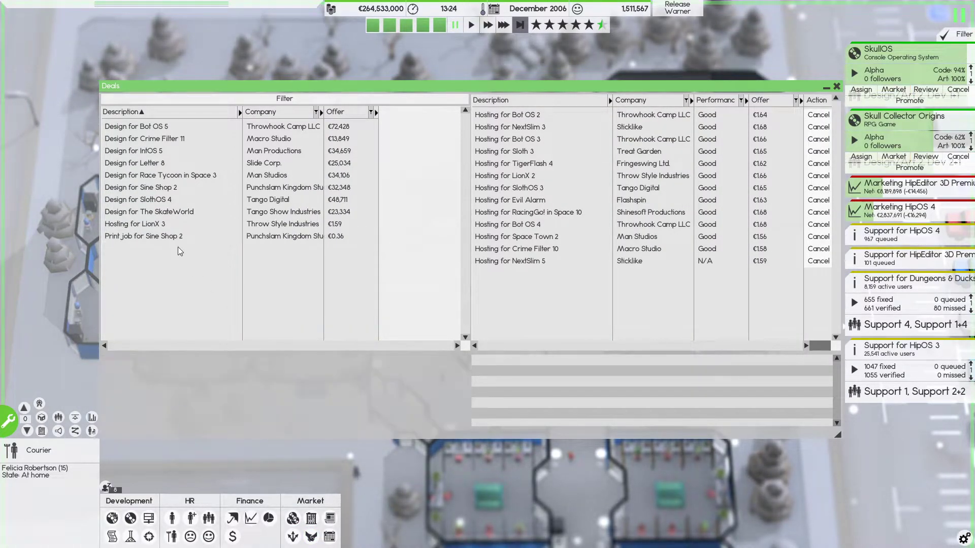
click(175, 224)
click(204, 429)
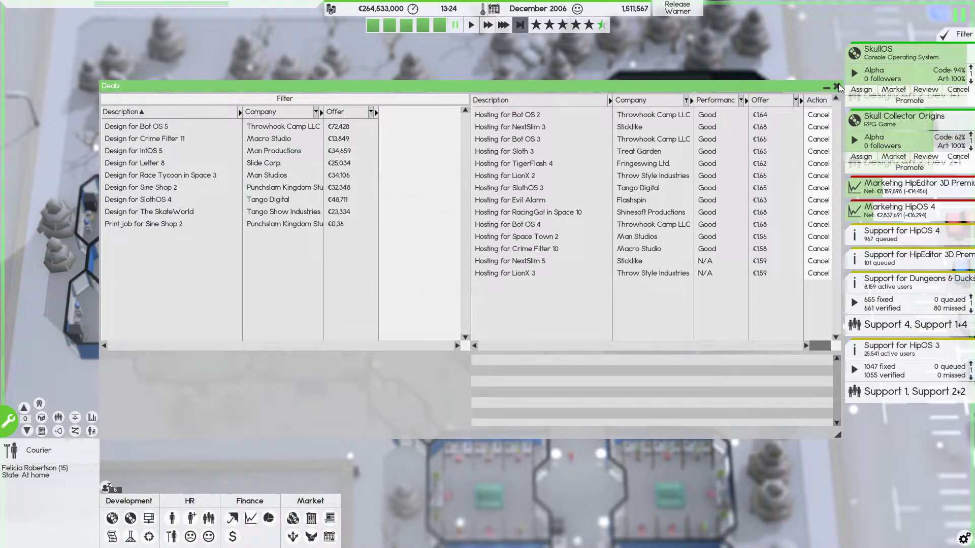
click(836, 86)
key(s)
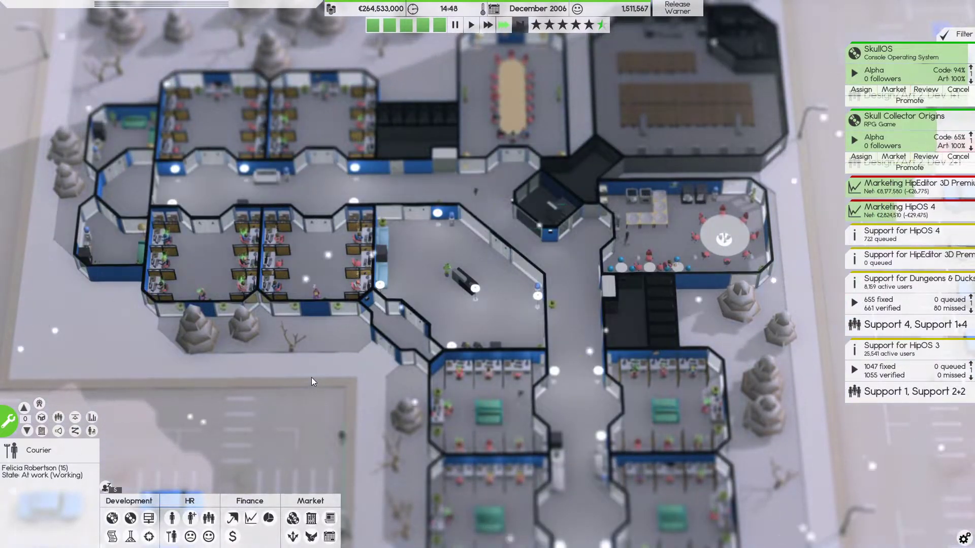
scroll(309, 358, up, 1)
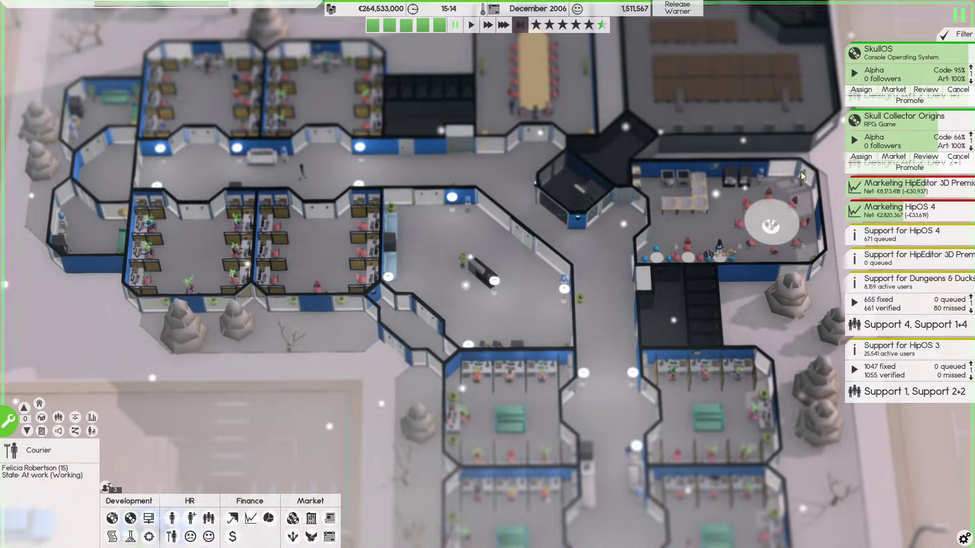
- Reject the Bot OS 5 design, sort by offer, and accept the Sine Shop 2 print job
click(310, 537)
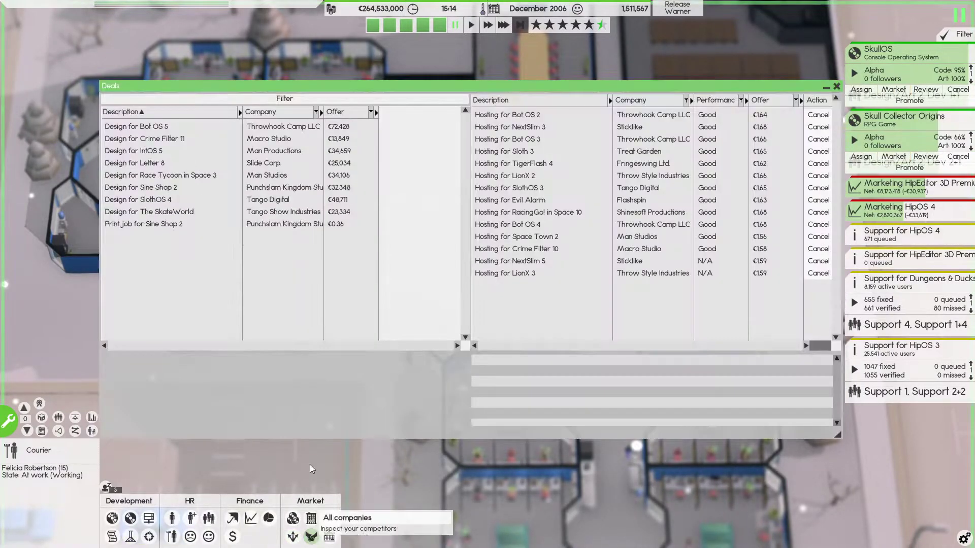
click(176, 125)
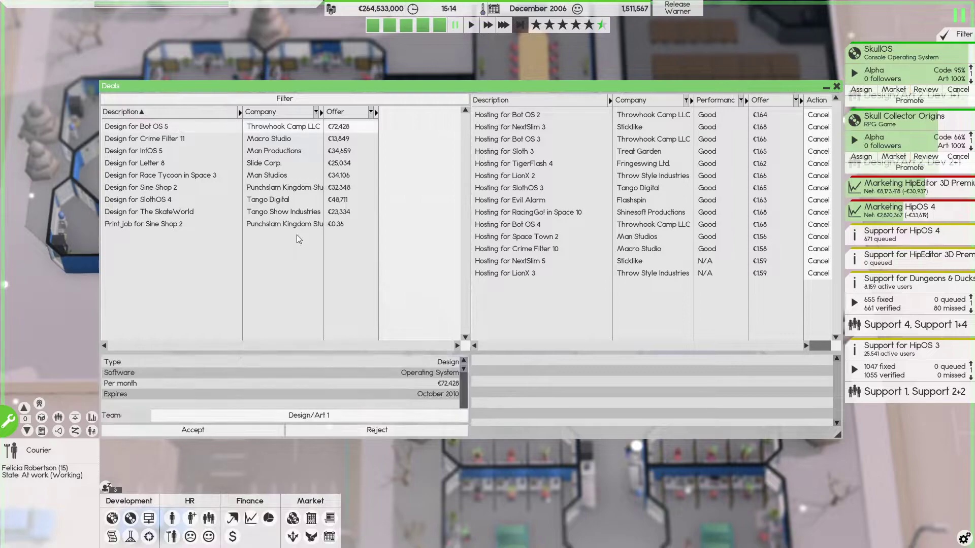
click(374, 432)
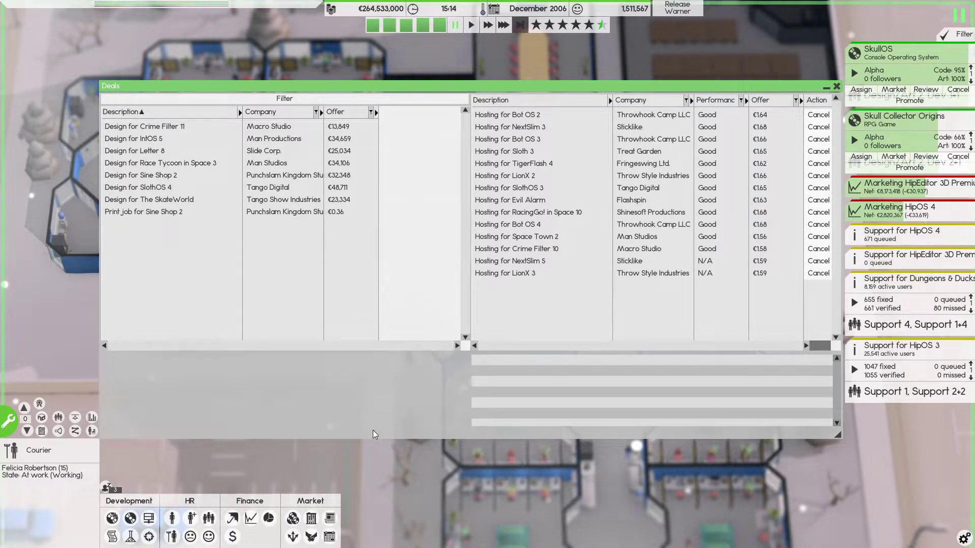
click(353, 109)
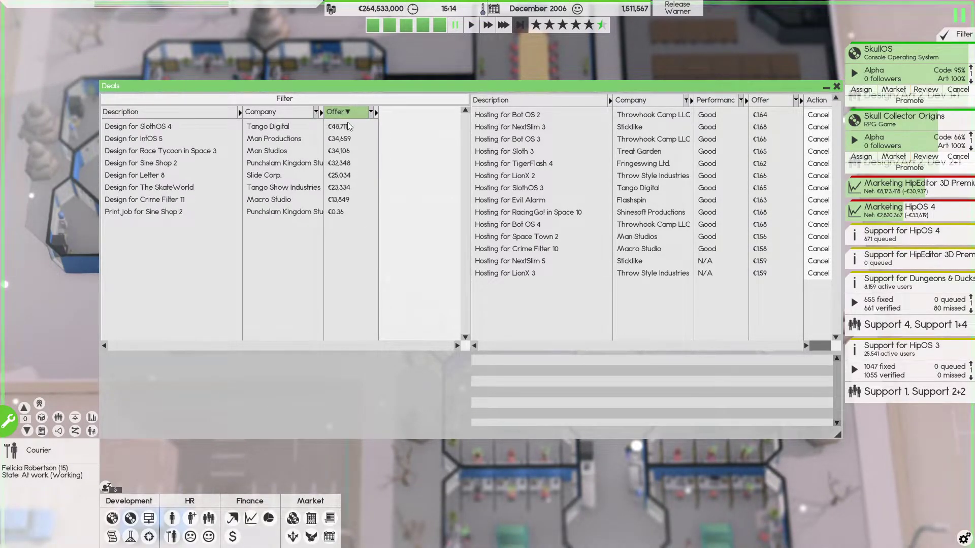
click(165, 214)
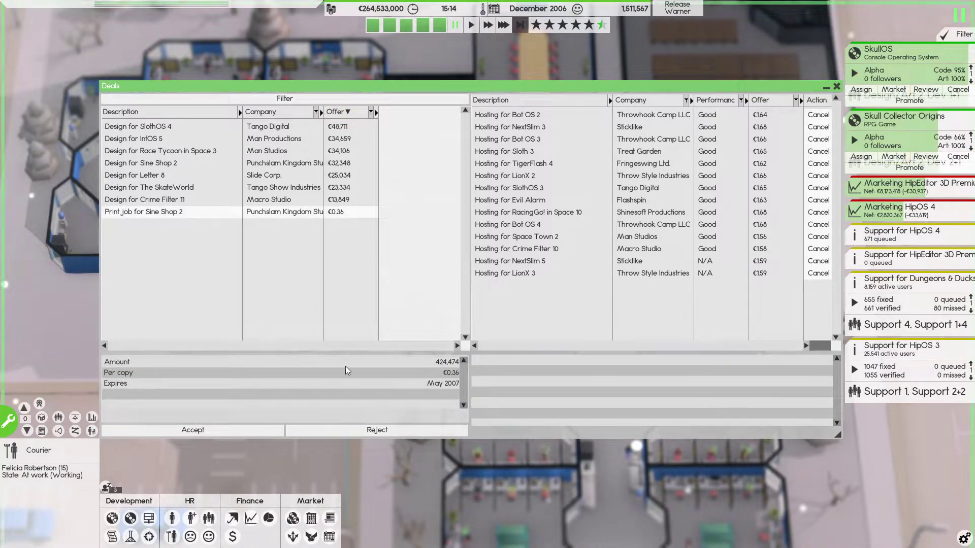
click(255, 431)
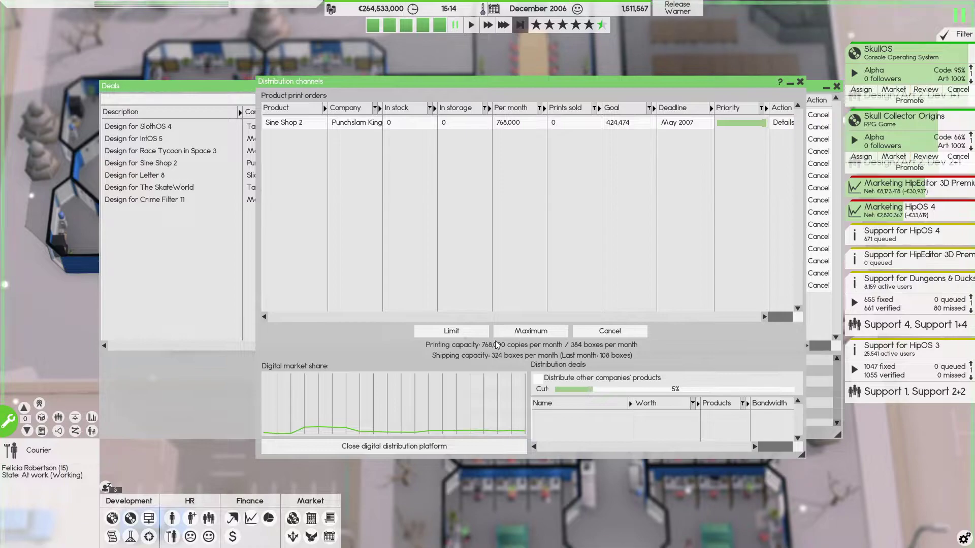
click(800, 83)
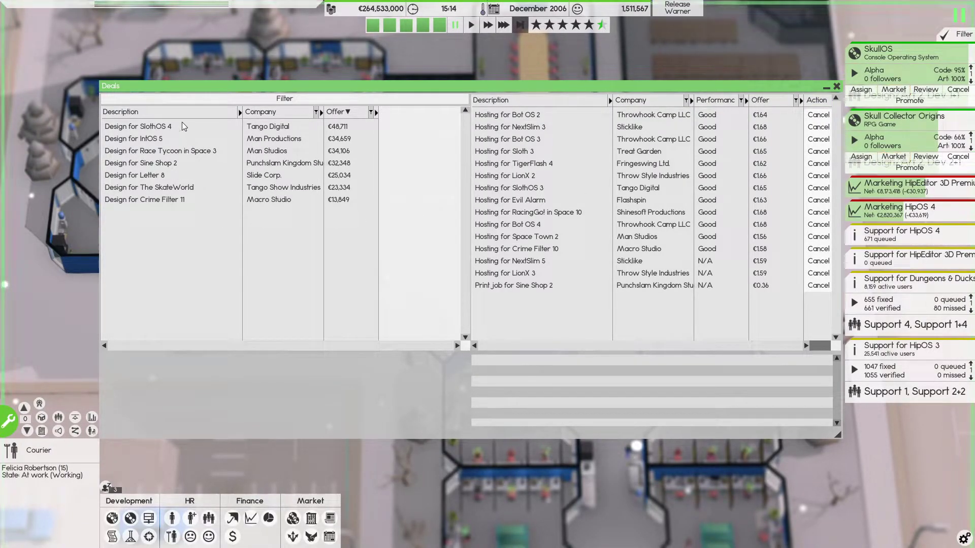
- Reject SlothOS 4 and InfOS 5; accept Race Tycoon in Space 3 and Sine Shop 2 designs
click(193, 131)
click(312, 437)
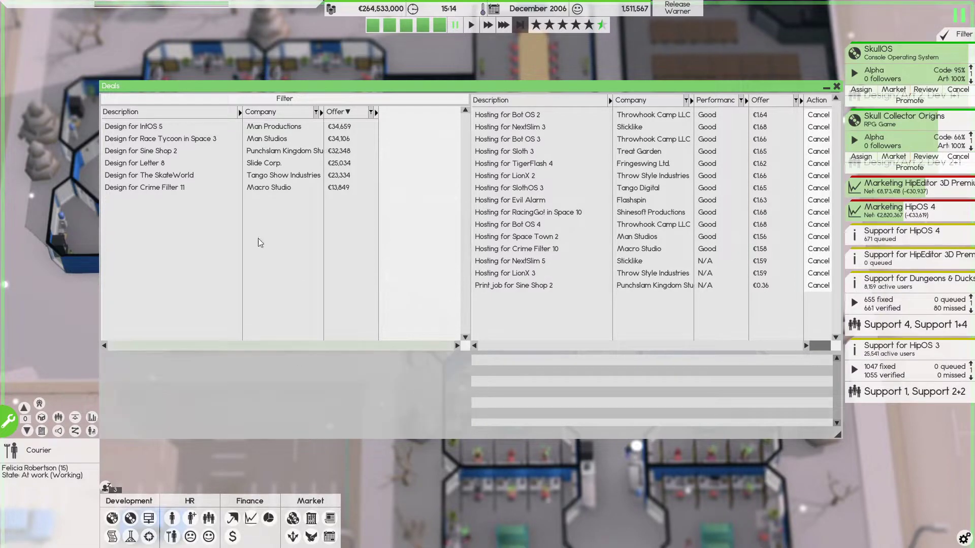
click(215, 128)
click(322, 434)
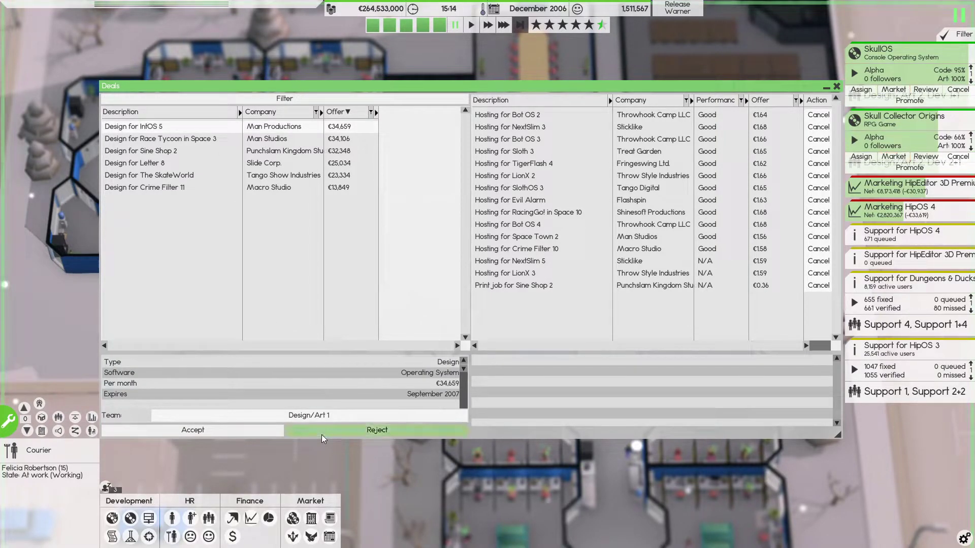
click(196, 129)
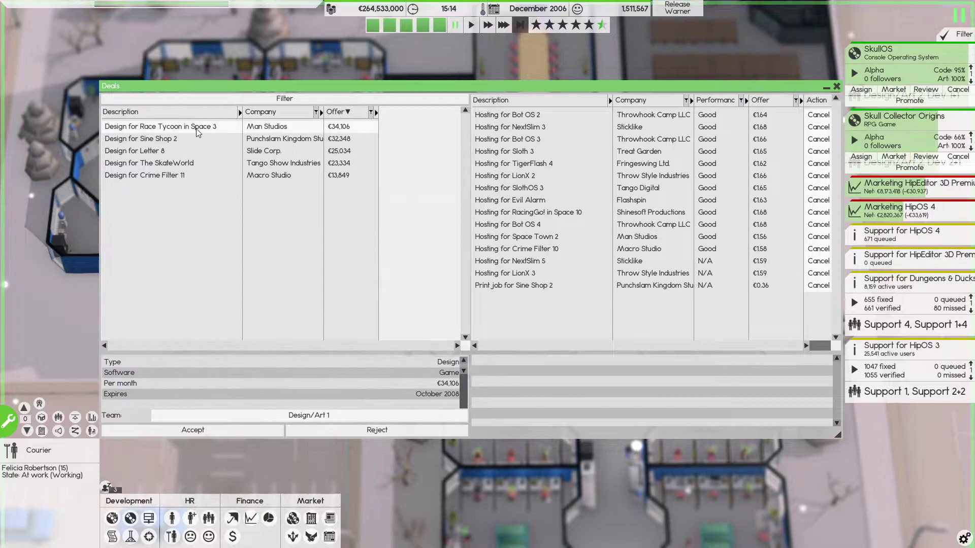
click(244, 431)
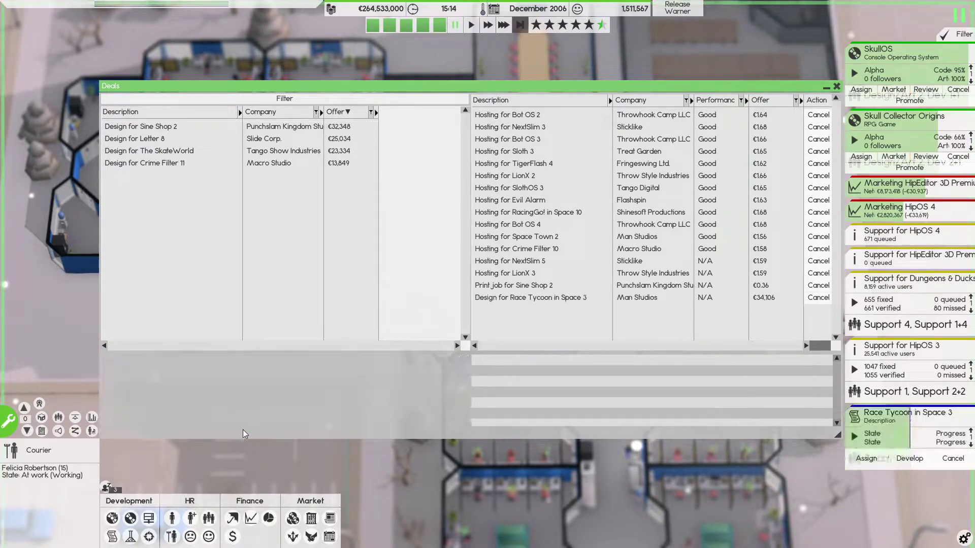
click(257, 126)
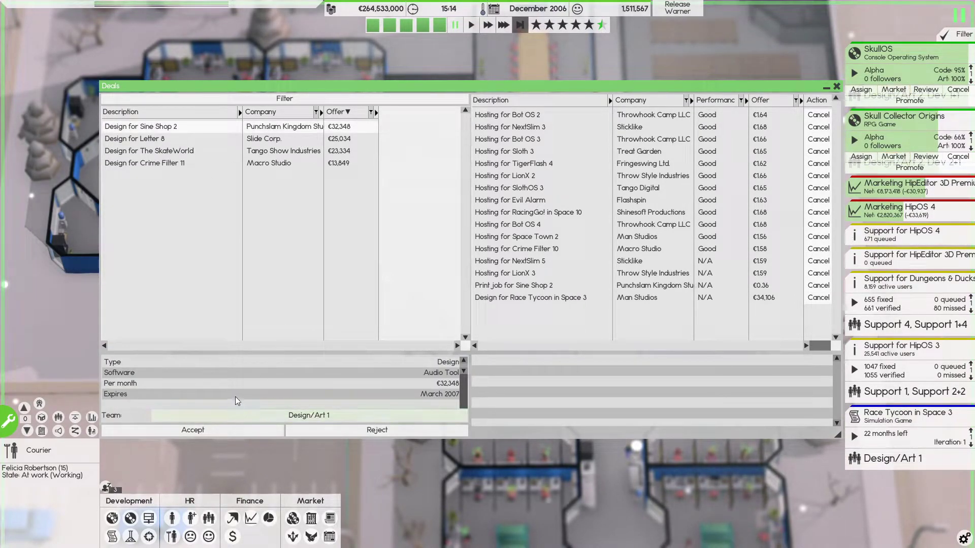
click(232, 432)
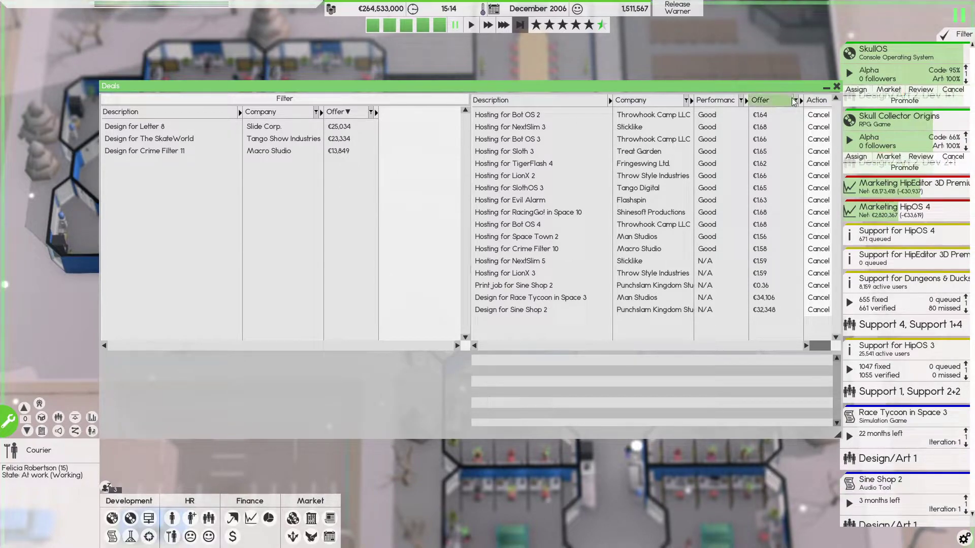
click(835, 88)
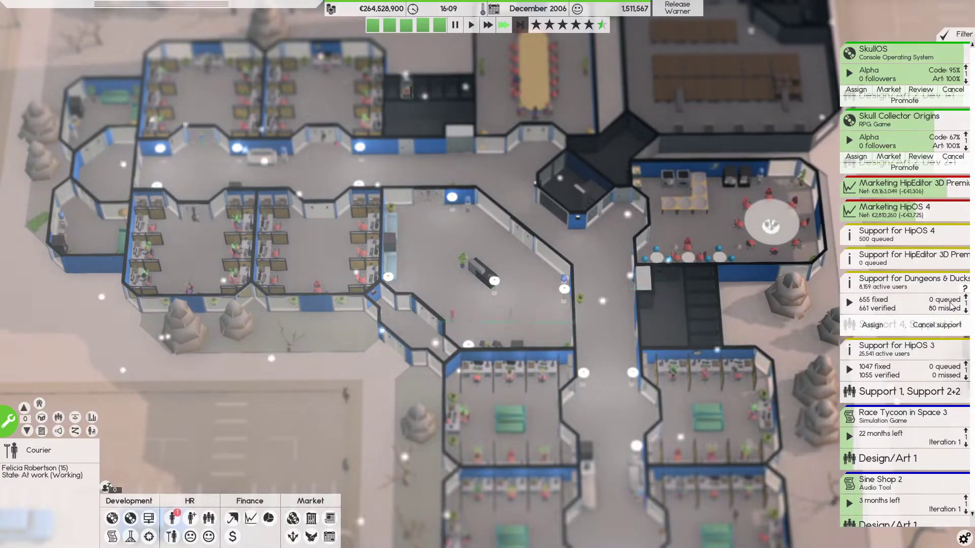
- Send Dev 1 lead programmer Techy on a one-month €4,500 system-skills education course
key(Left)
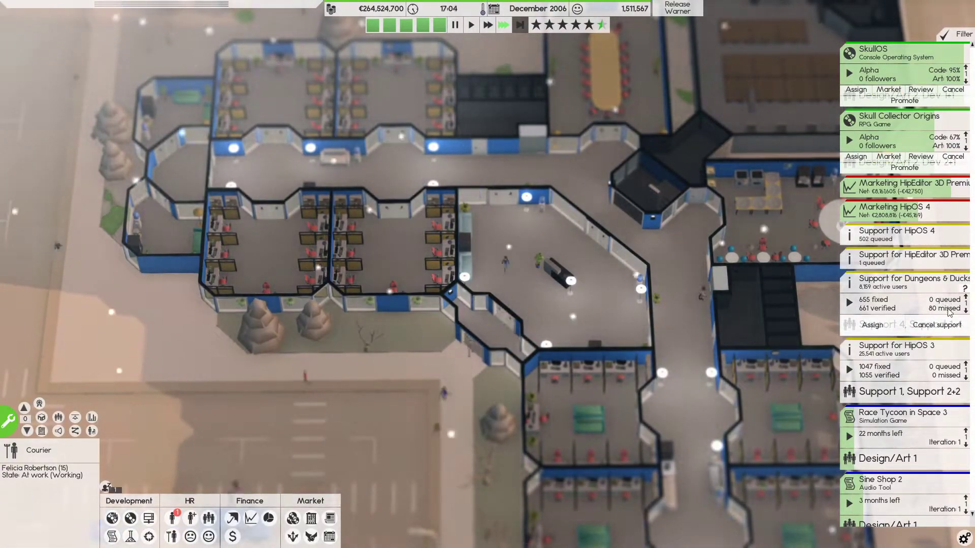
key(space)
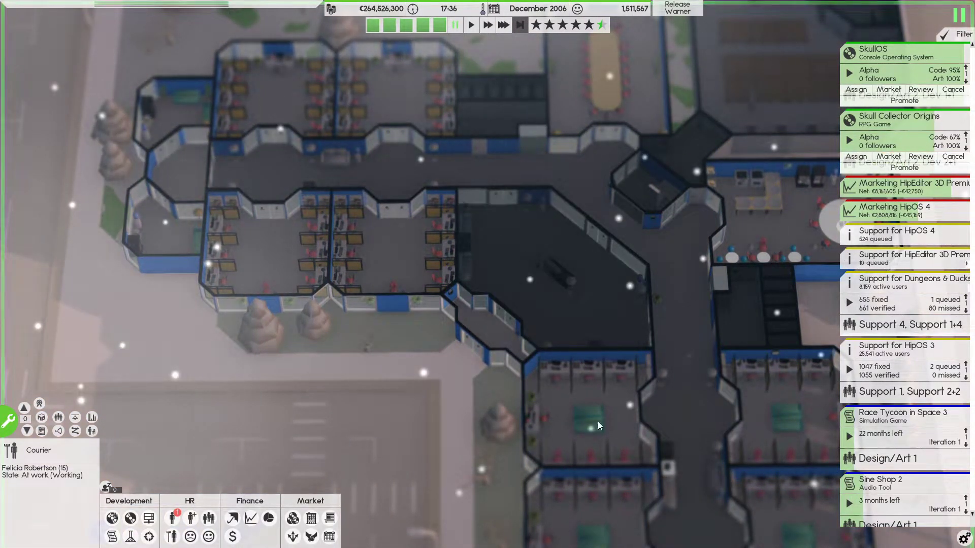
click(172, 518)
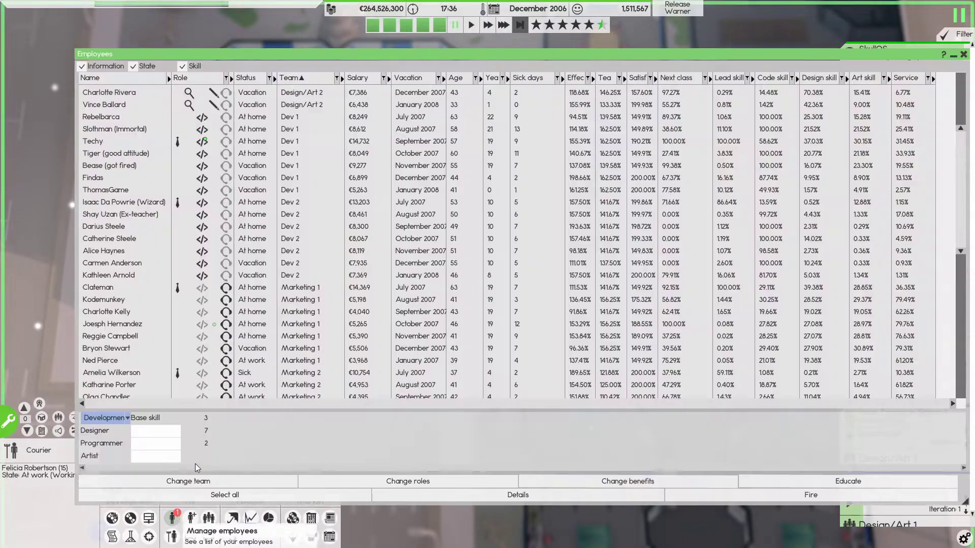
click(221, 143)
click(773, 484)
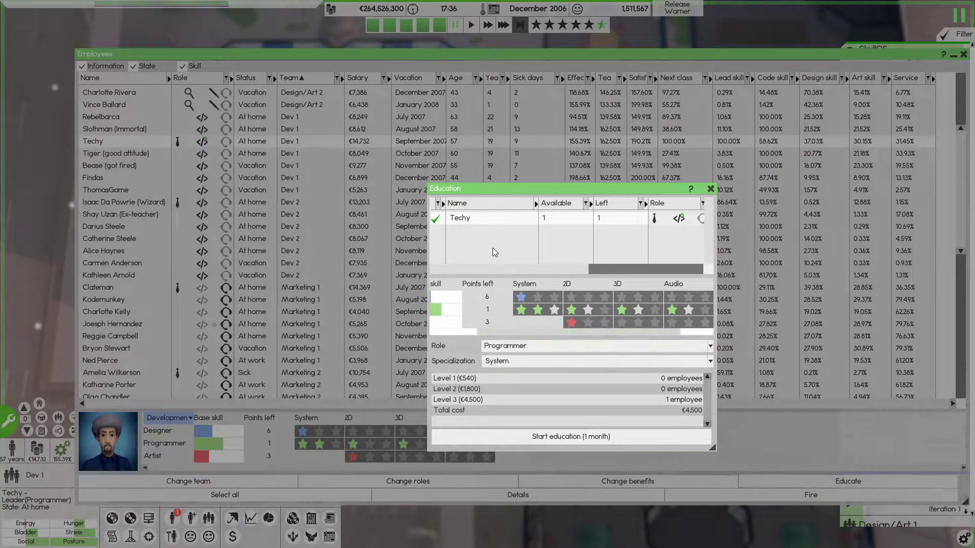
scroll(575, 332, right, 3)
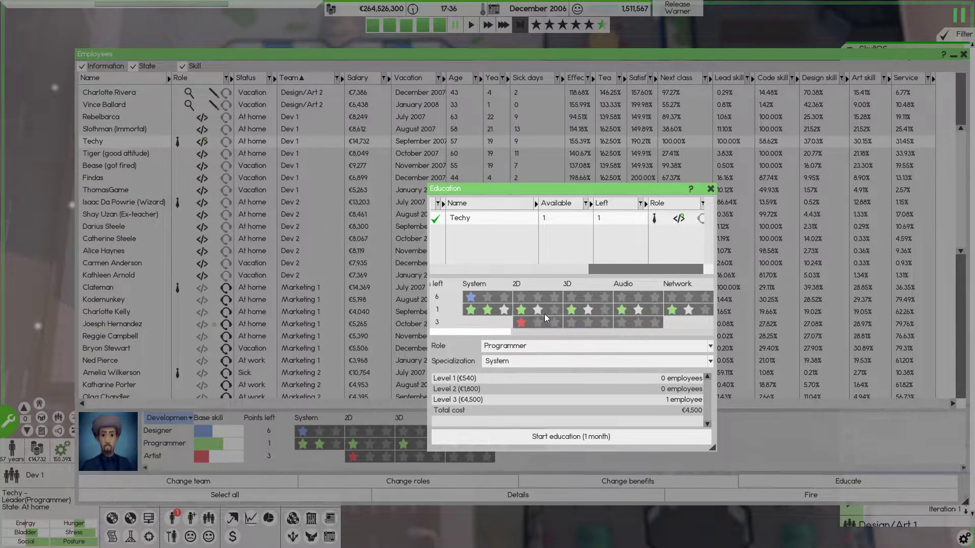
key(Return)
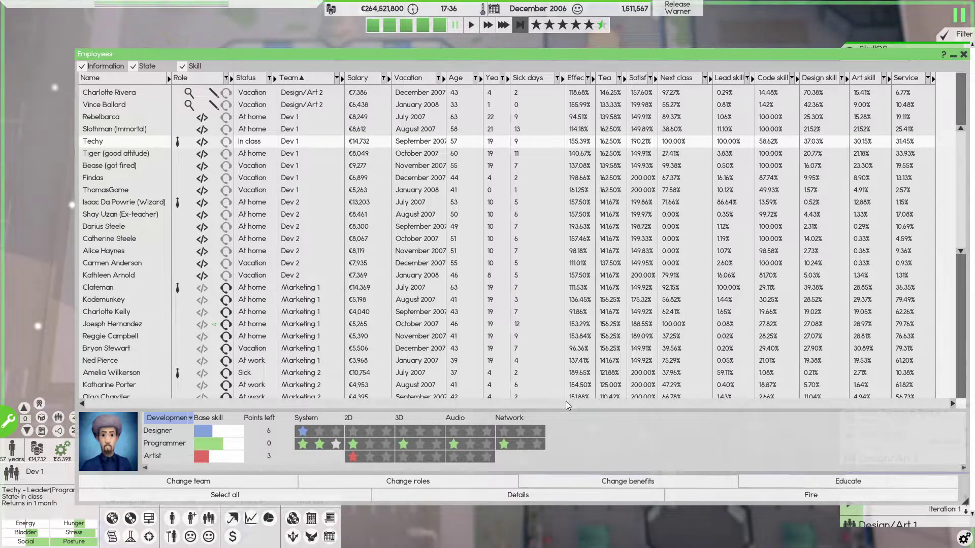
click(963, 55)
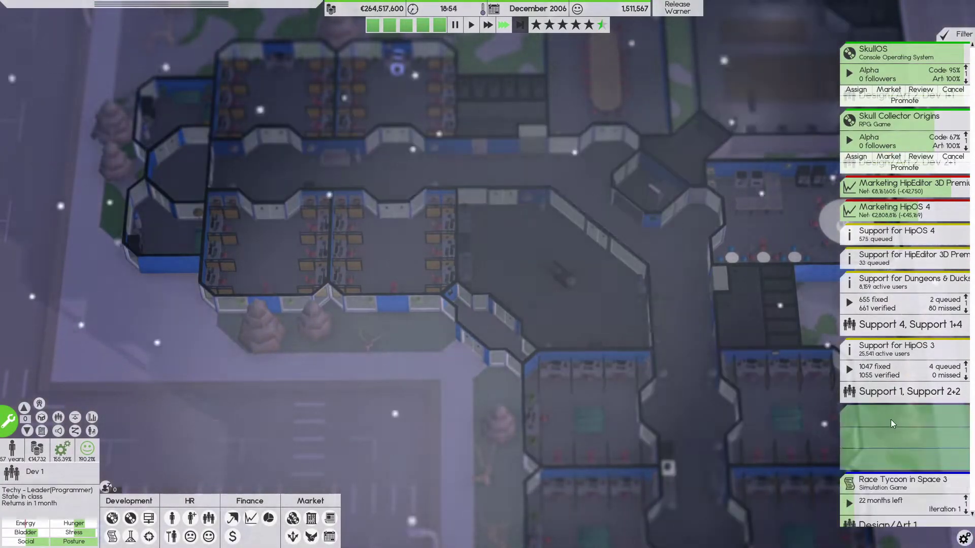
- Move Sine Shop 2 above Race Tycoon, then order extra HipEditor 3D Premium copies
click(966, 443)
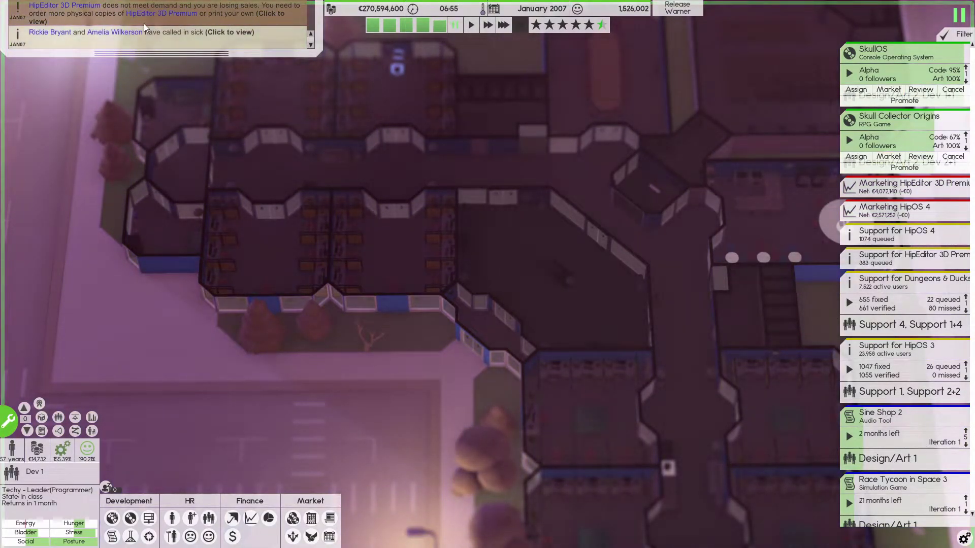
key(space)
click(131, 518)
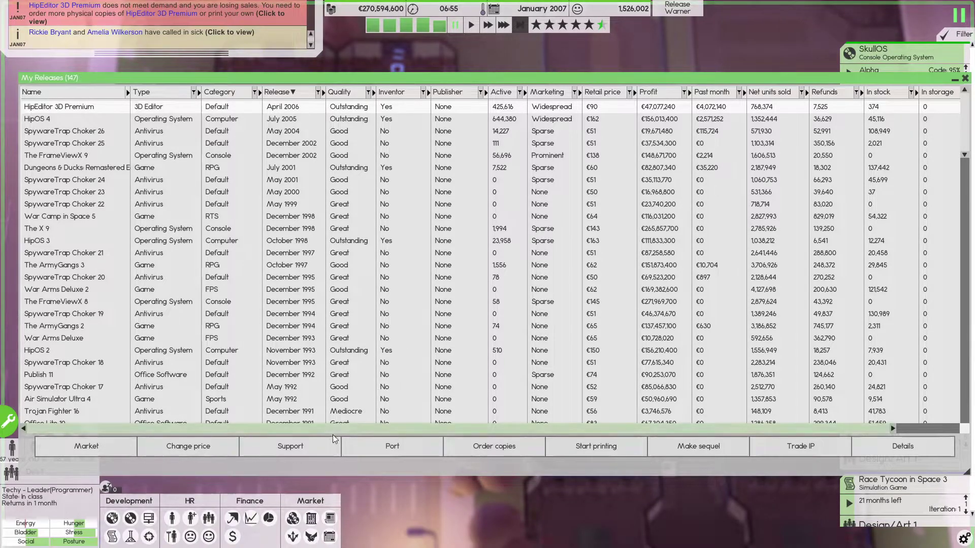
click(603, 448)
text(150000)
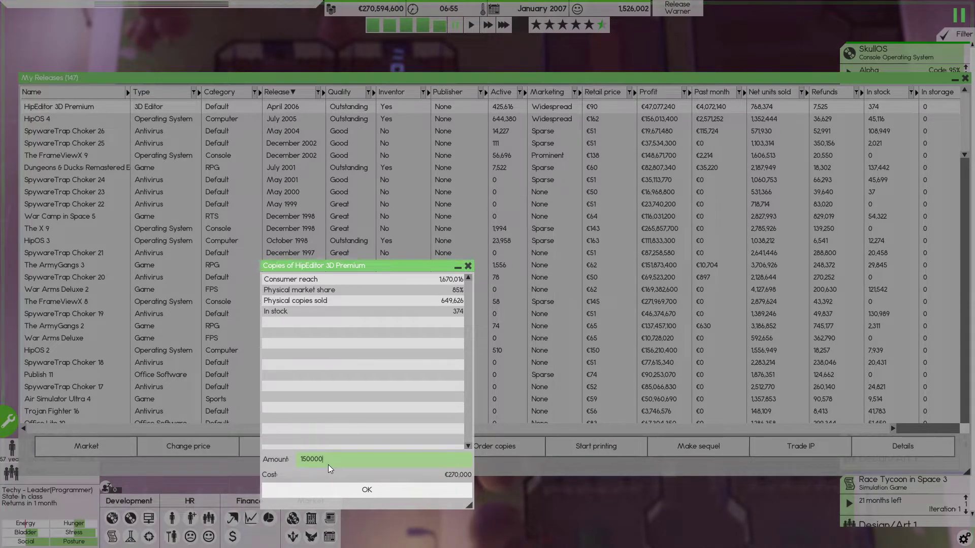
click(366, 490)
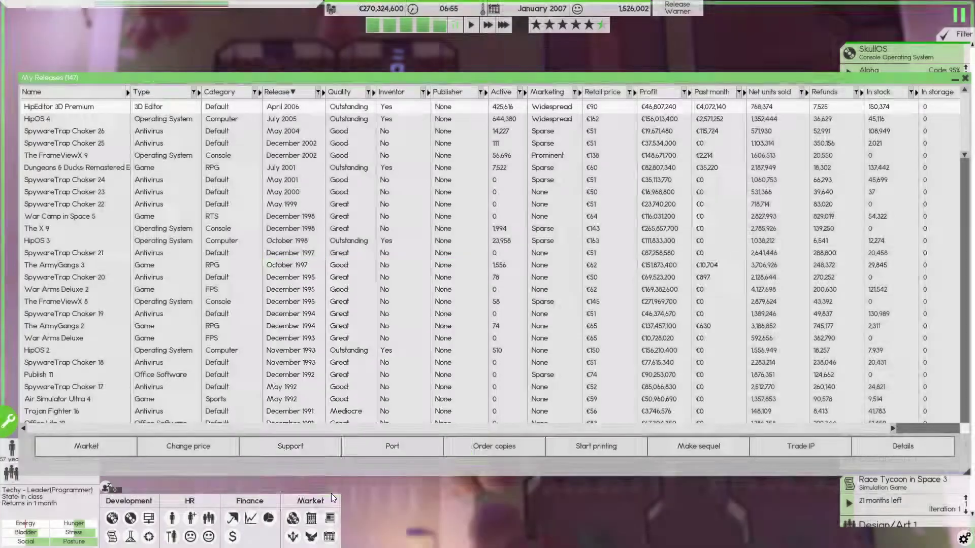
- Set a 150,000-copy maximum on the HipEditor 3D Premium print order and close the release windows
click(607, 447)
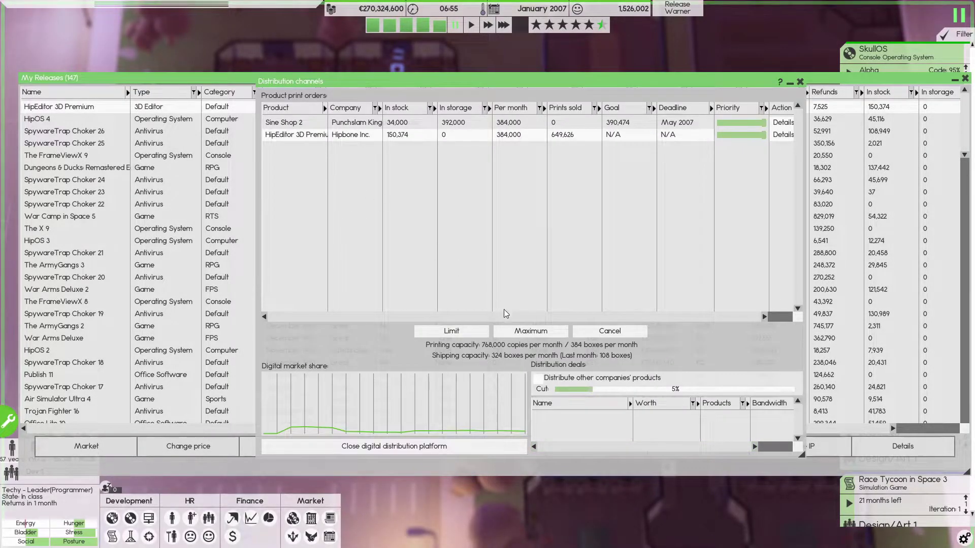
click(449, 331)
text(150000)
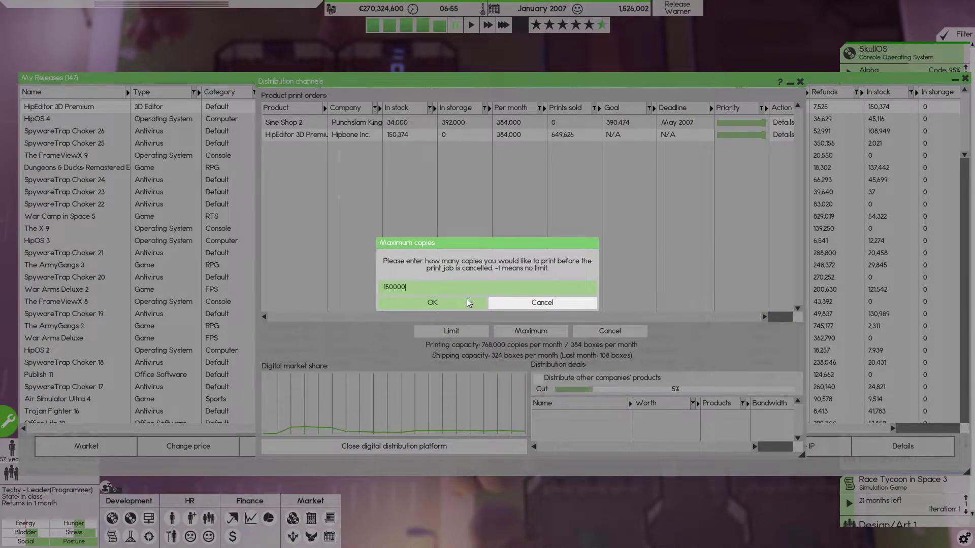
click(468, 304)
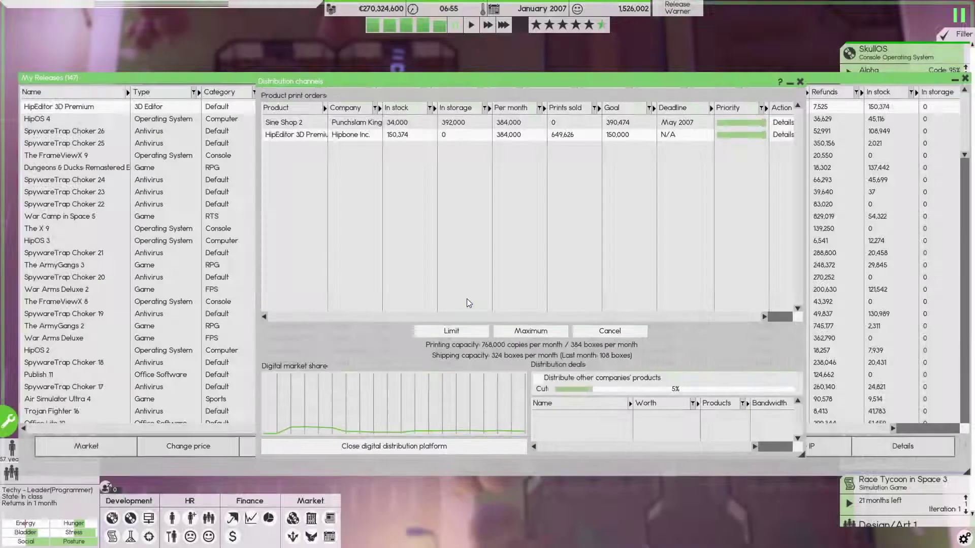
click(800, 81)
click(964, 78)
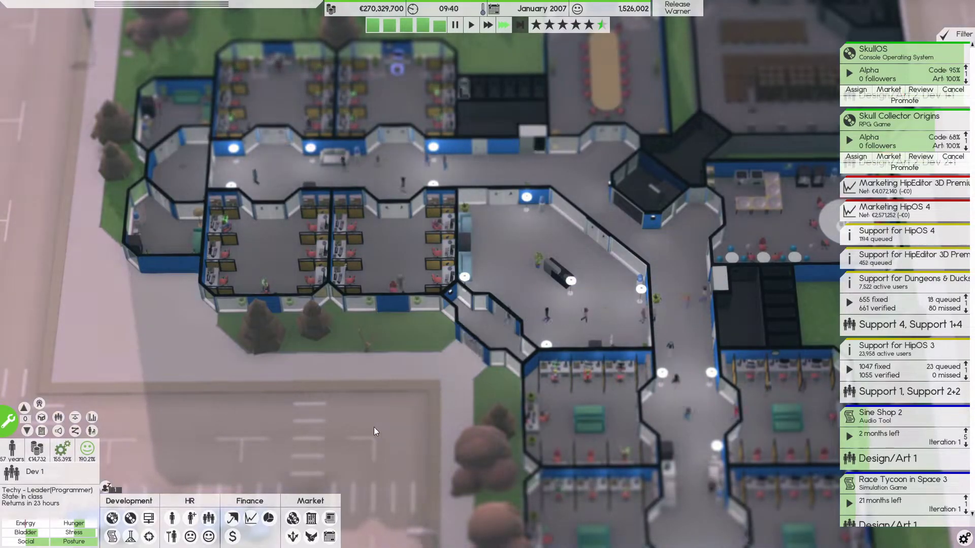
scroll(431, 384, down, 2)
scroll(432, 385, down, 1)
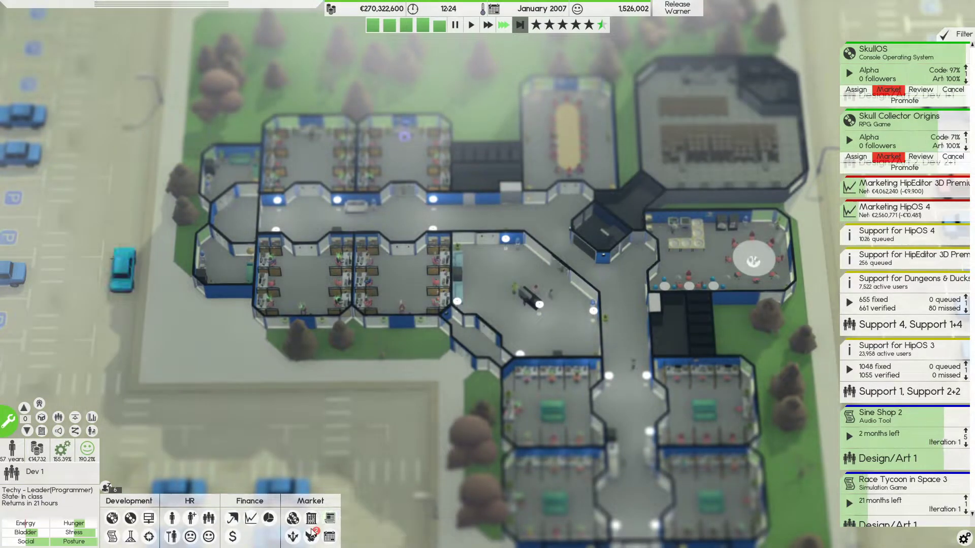
click(311, 536)
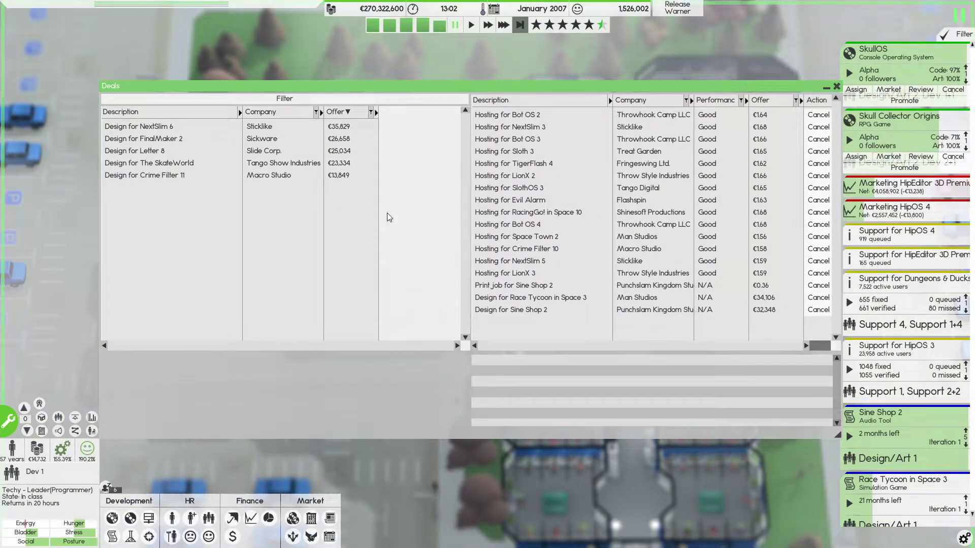
click(835, 88)
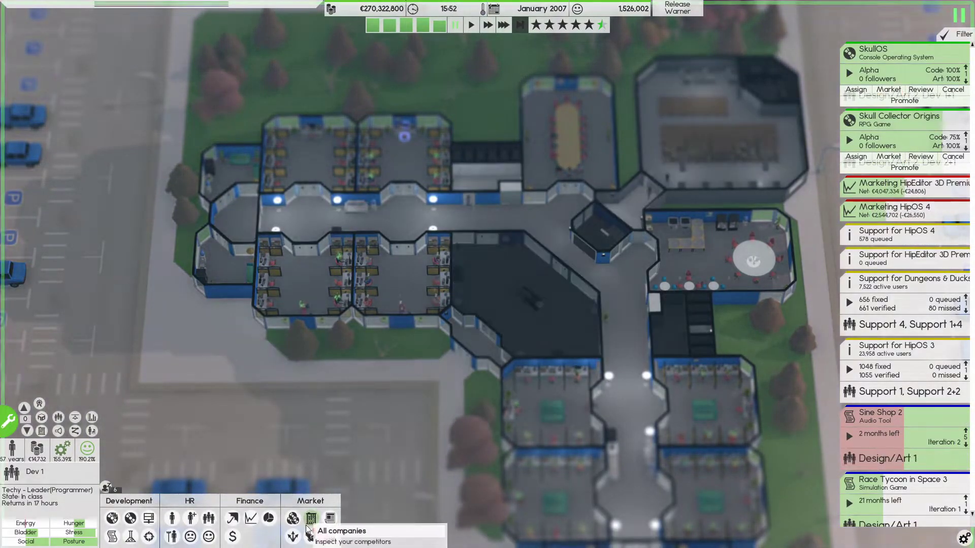
click(310, 536)
click(172, 191)
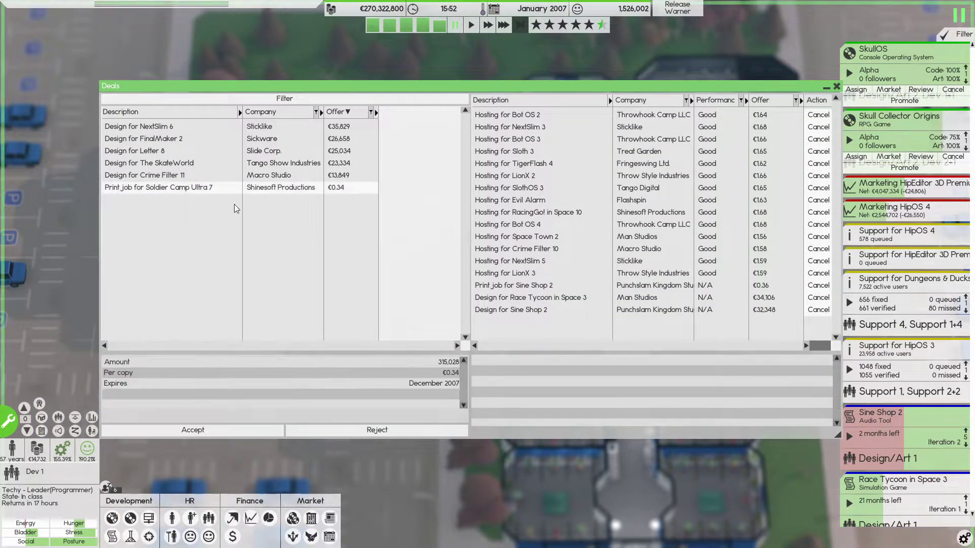
click(835, 86)
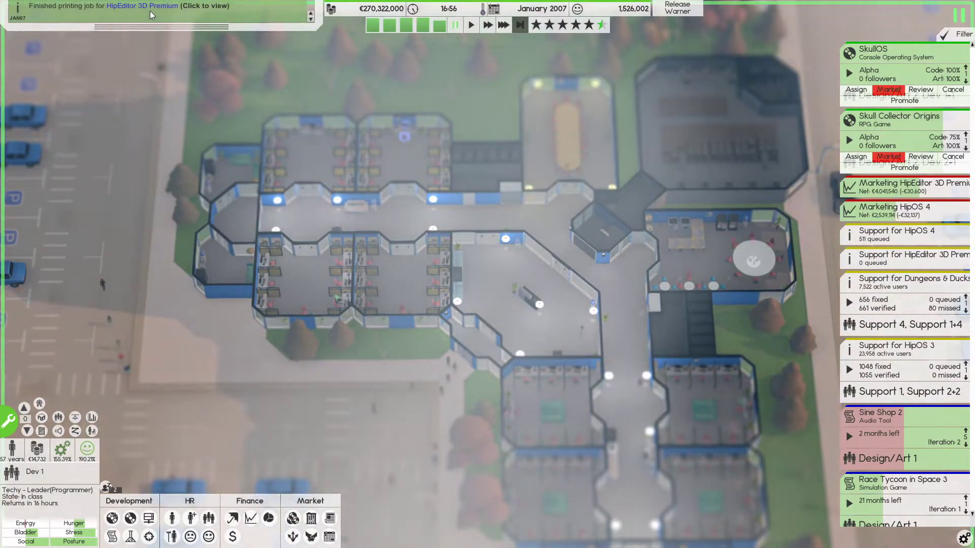
click(149, 11)
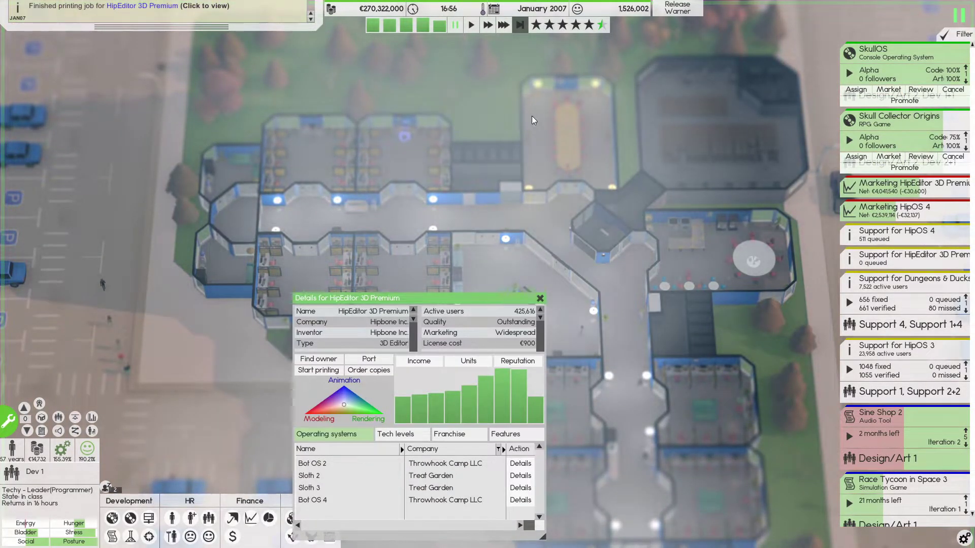
click(539, 300)
click(293, 536)
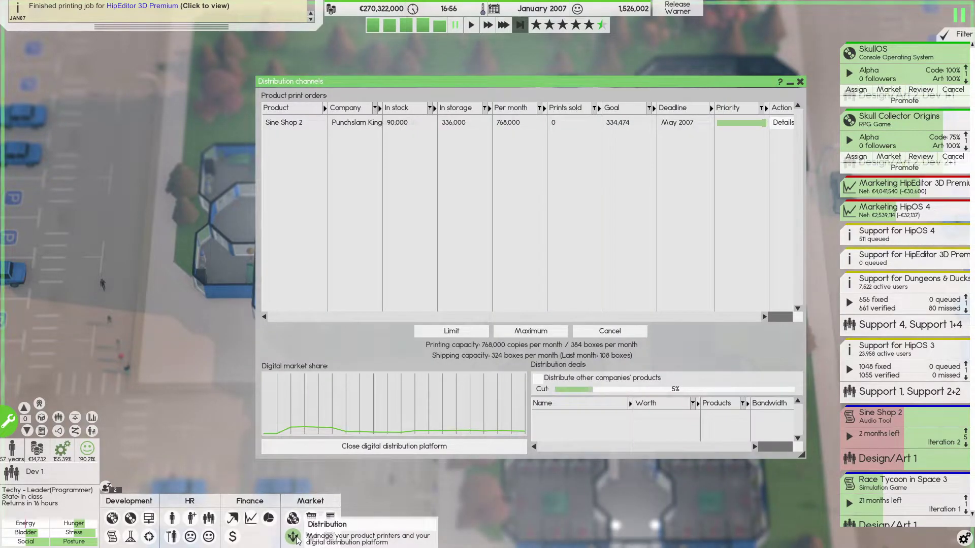
click(293, 536)
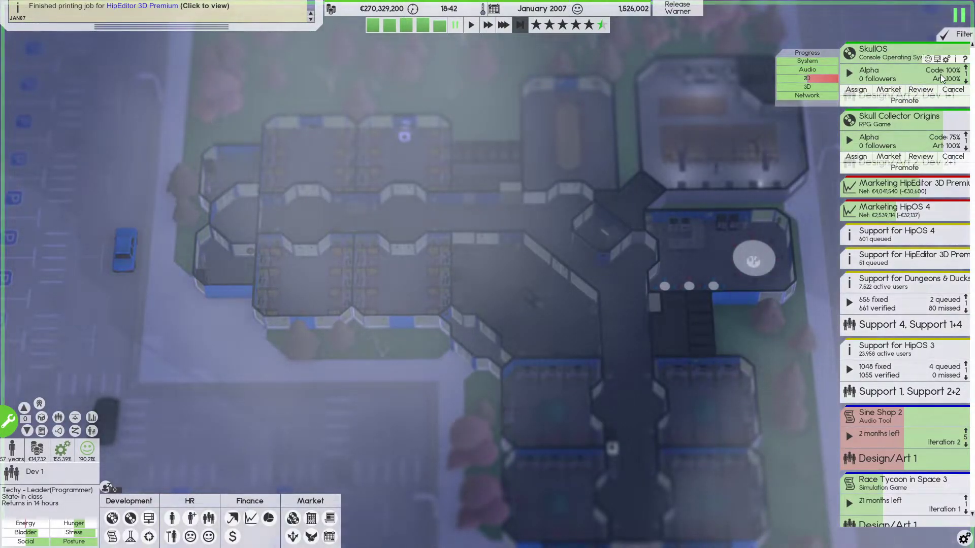
- Order a SkullOS peer review, read its 9.6/10 result, and start a new SkullOS iteration
click(920, 90)
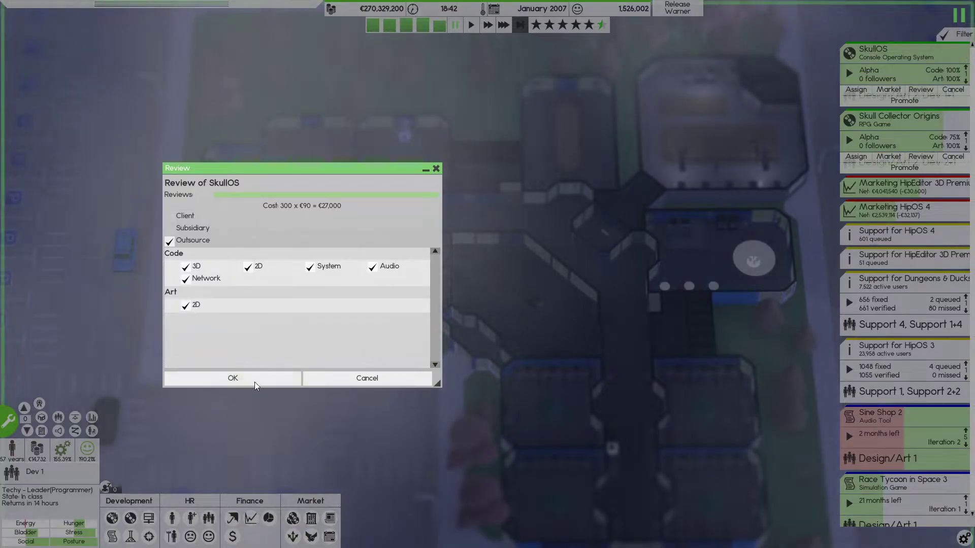
click(233, 378)
scroll(906, 372, down, 2)
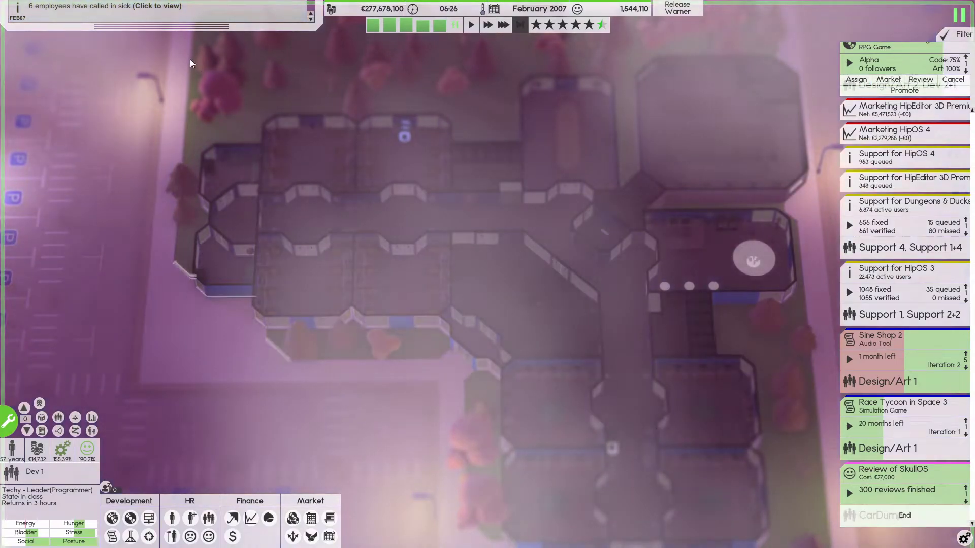
click(895, 514)
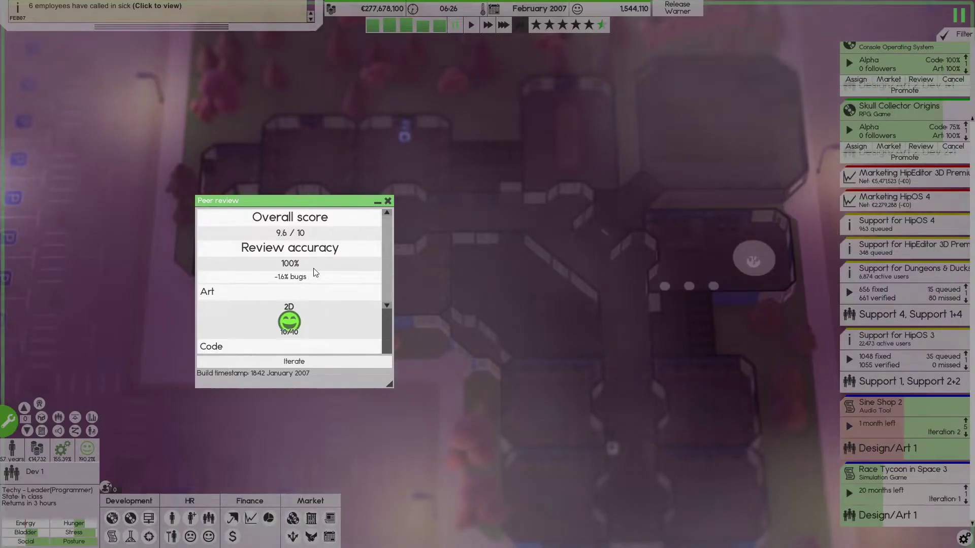
click(308, 361)
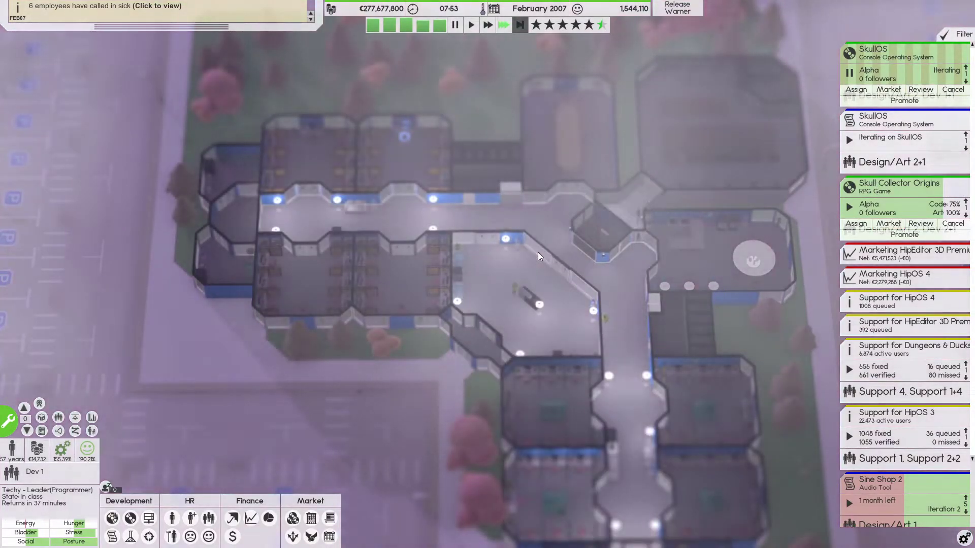
scroll(461, 336, up, 1)
scroll(466, 316, up, 1)
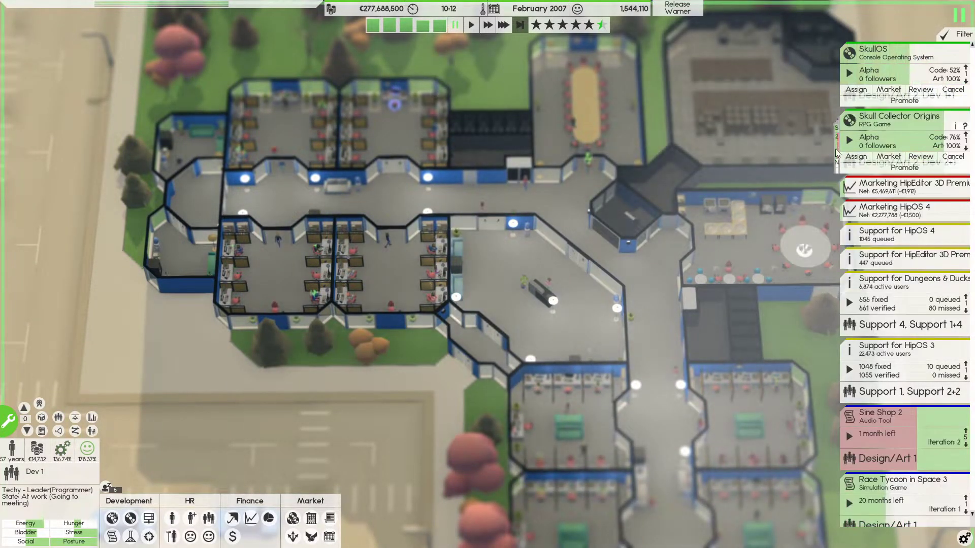
mouse_move(906, 72)
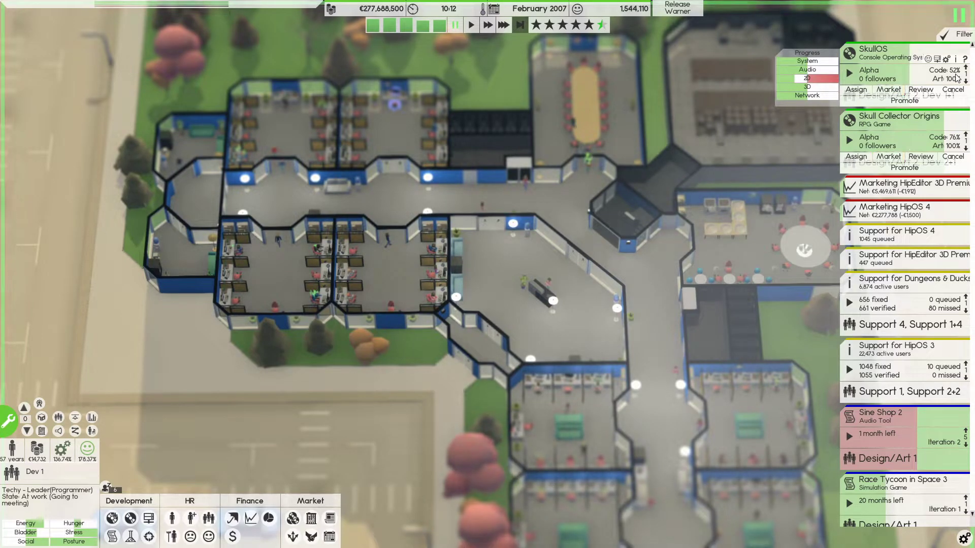
click(569, 300)
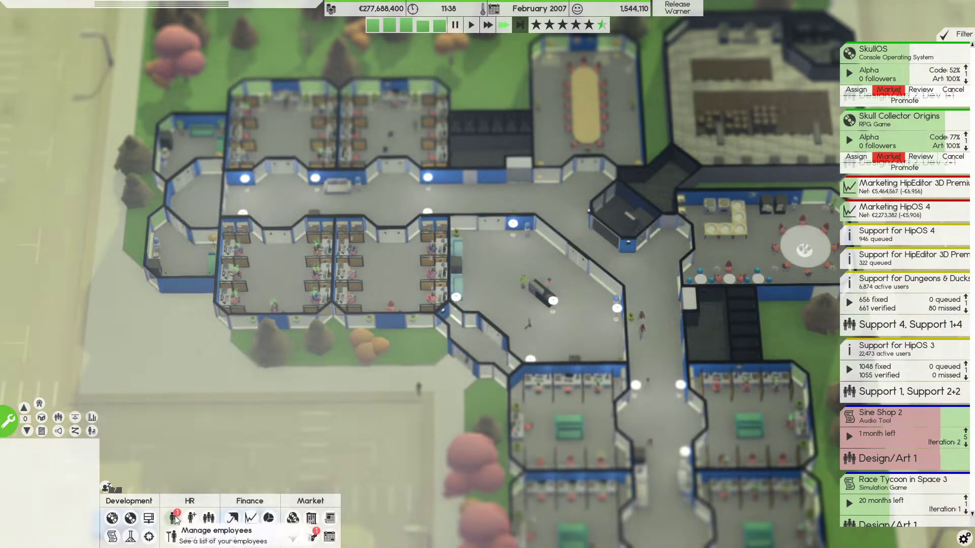
- Glance at the deals list, then open and cancel training options for Bease
key(space)
click(310, 536)
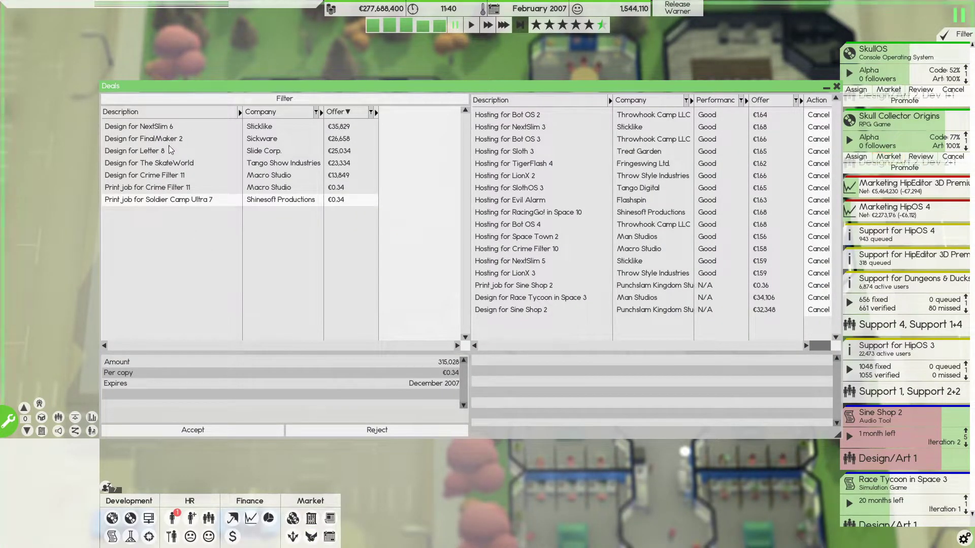
click(311, 537)
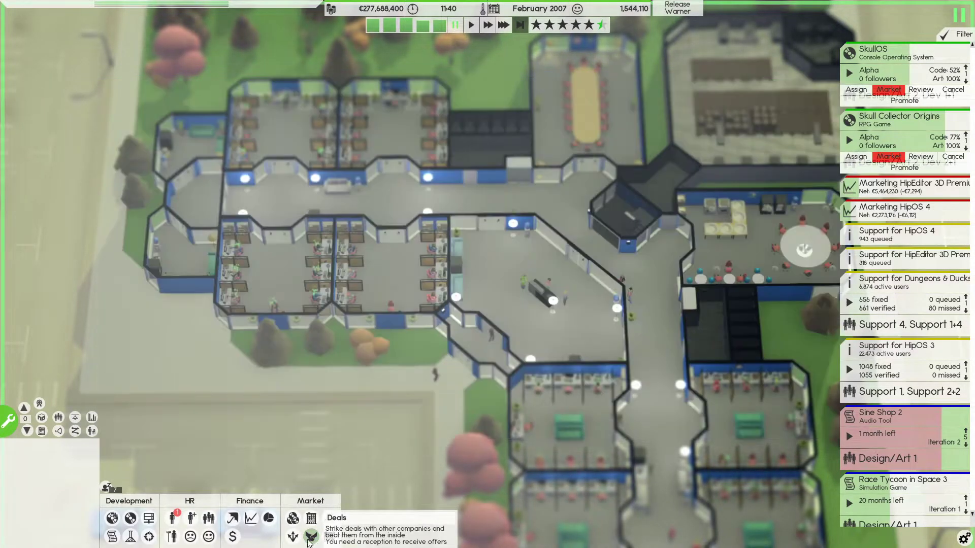
click(174, 519)
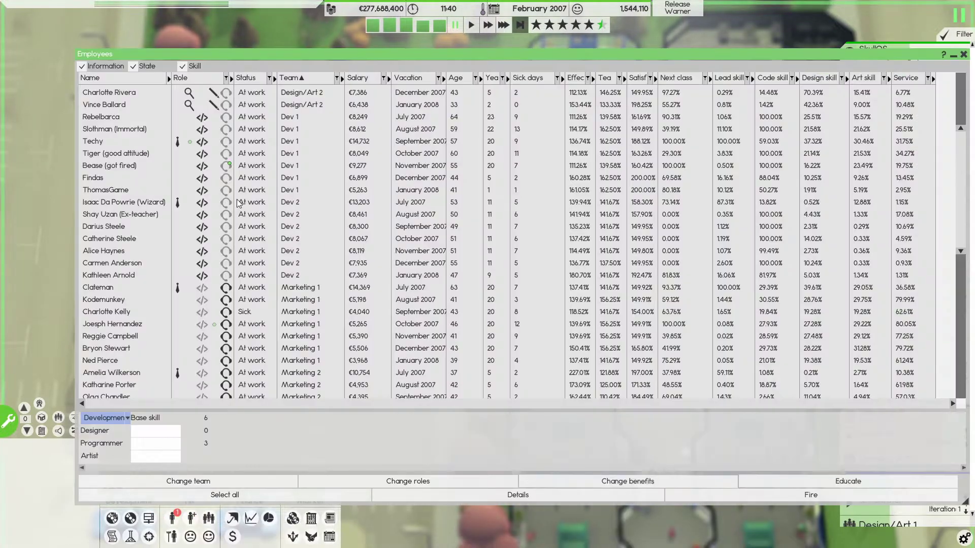
click(241, 167)
click(779, 478)
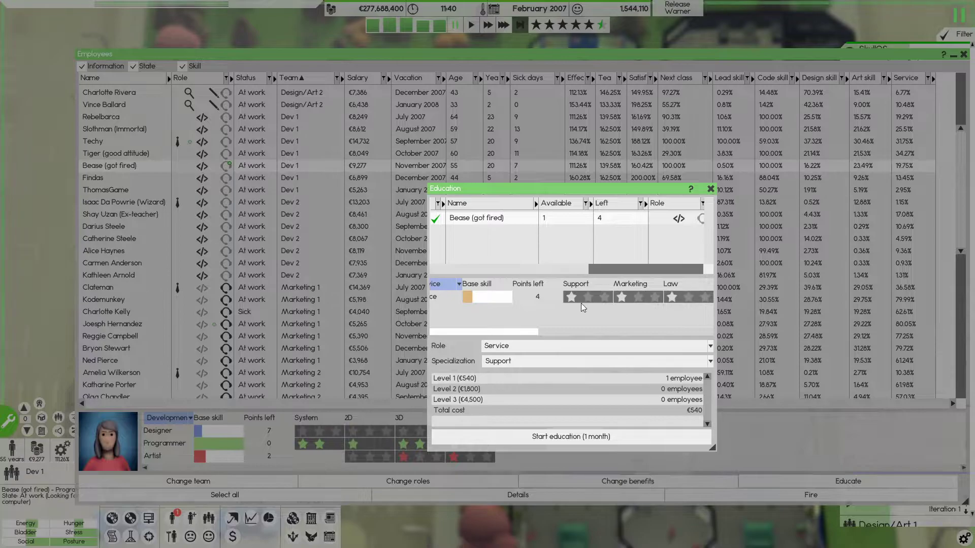
key(Escape)
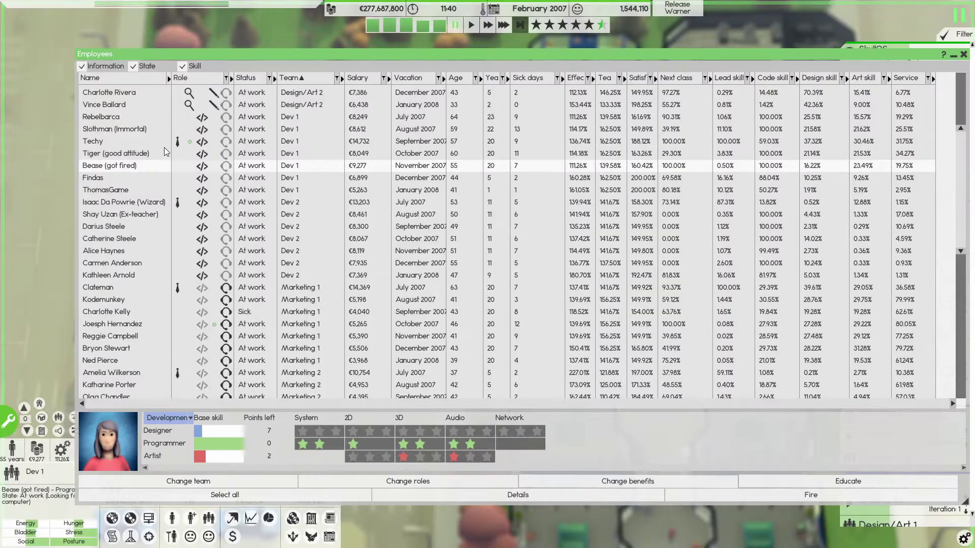
- Enroll Techy in designer System skill training
click(164, 153)
click(263, 146)
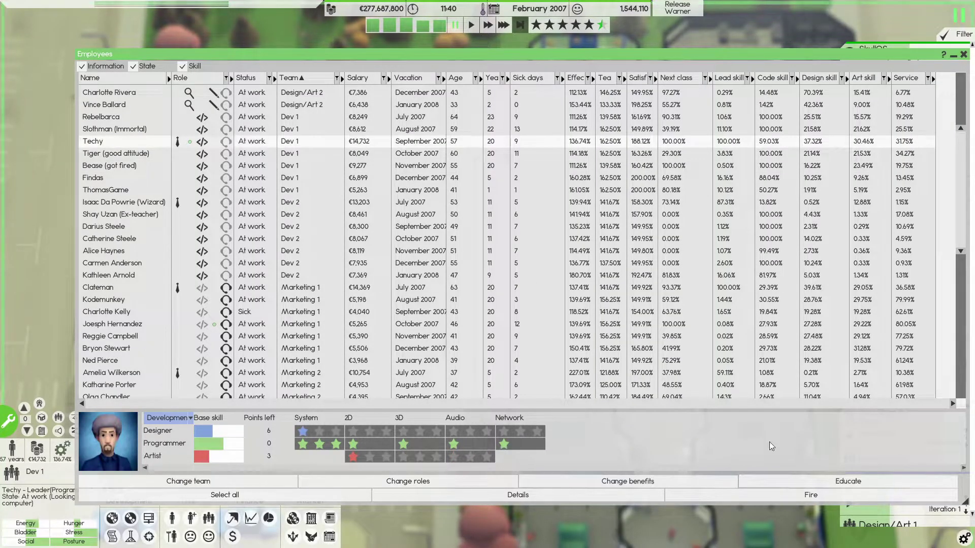
click(783, 478)
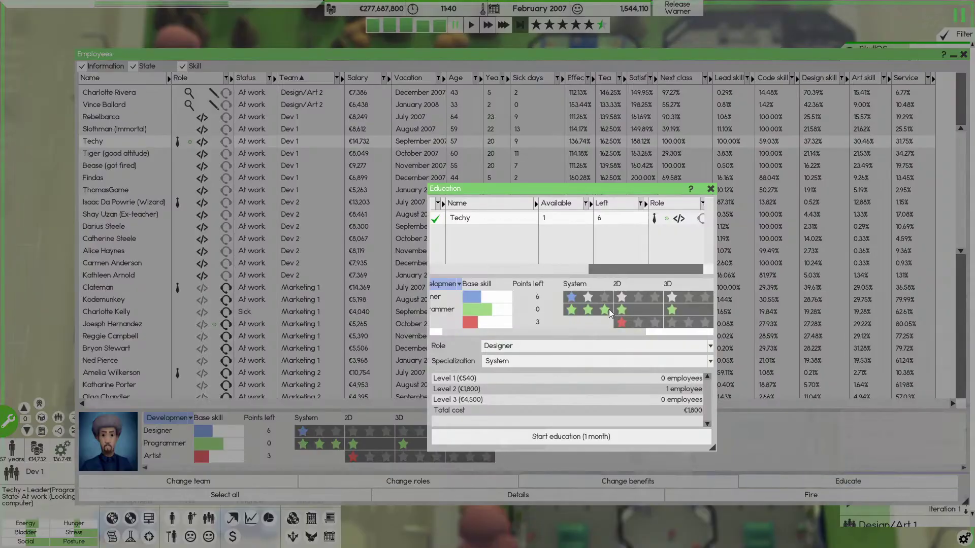
click(588, 305)
key(Escape)
scroll(372, 293, down, 4)
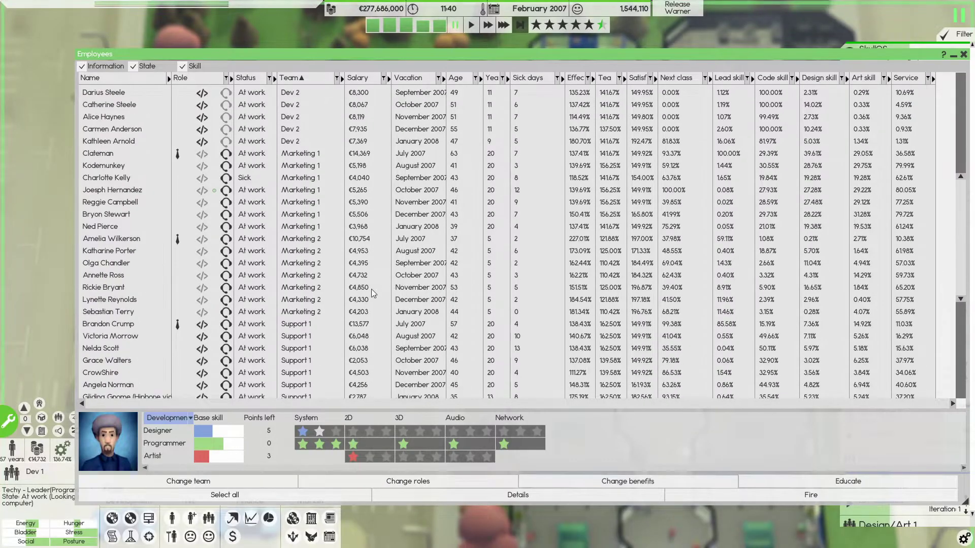
scroll(294, 363, down, 2)
click(174, 518)
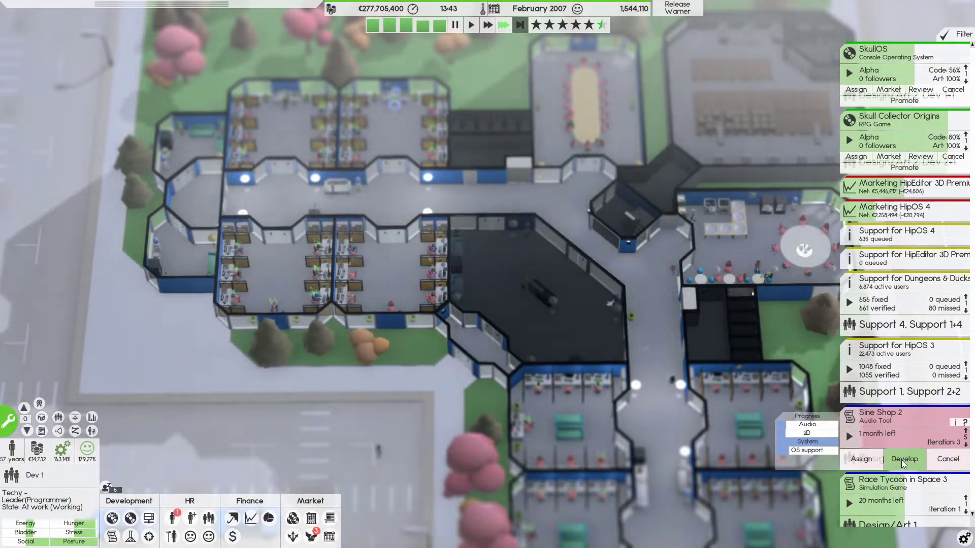
key(space)
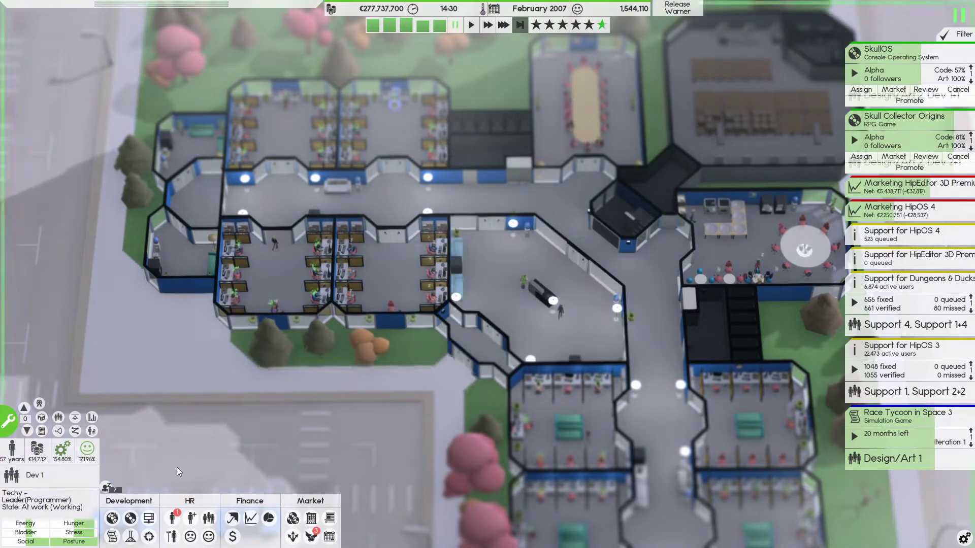
click(173, 520)
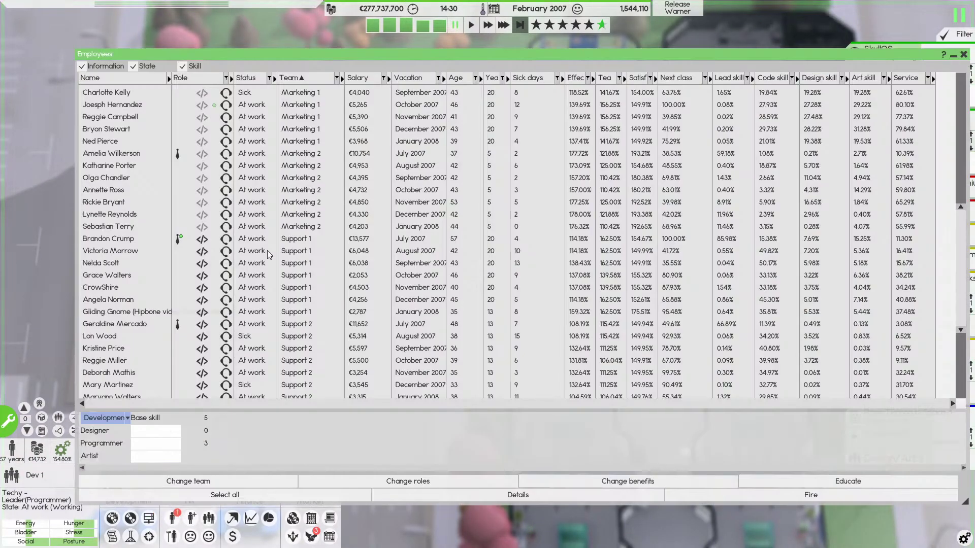
click(219, 107)
click(799, 483)
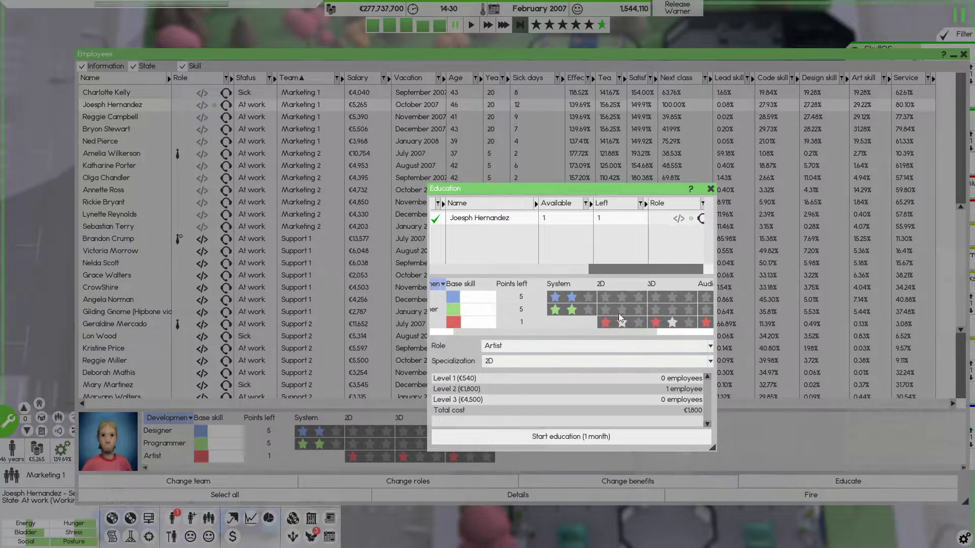
scroll(618, 335, right, 2)
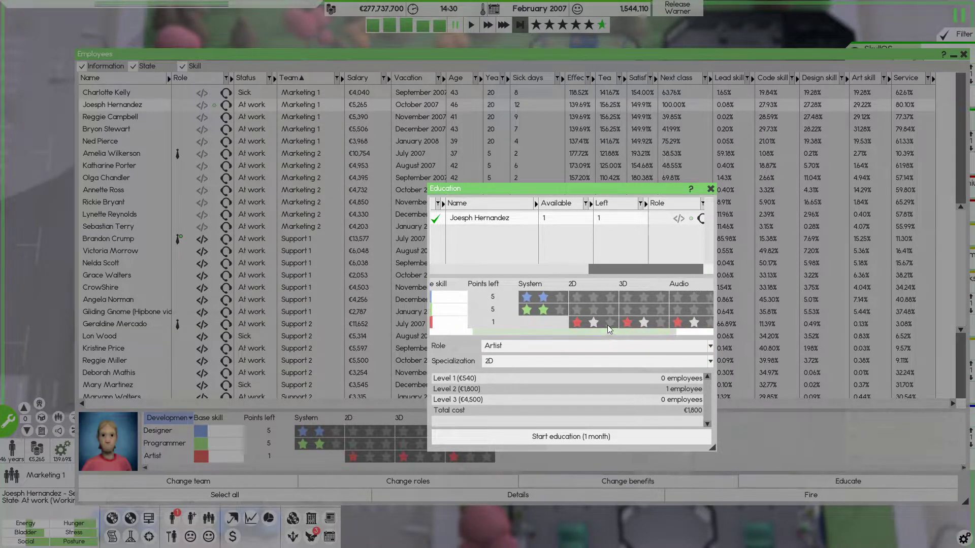
click(594, 322)
click(237, 242)
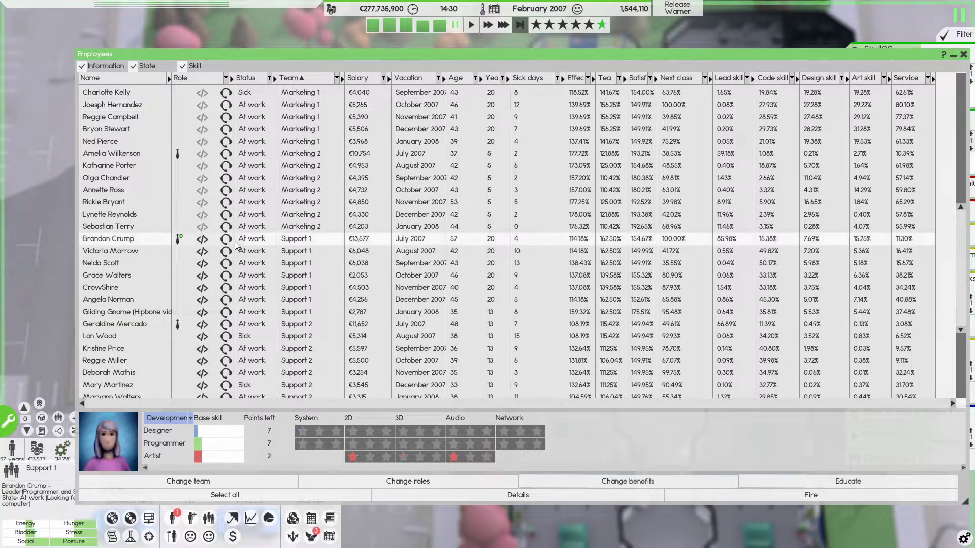
click(761, 482)
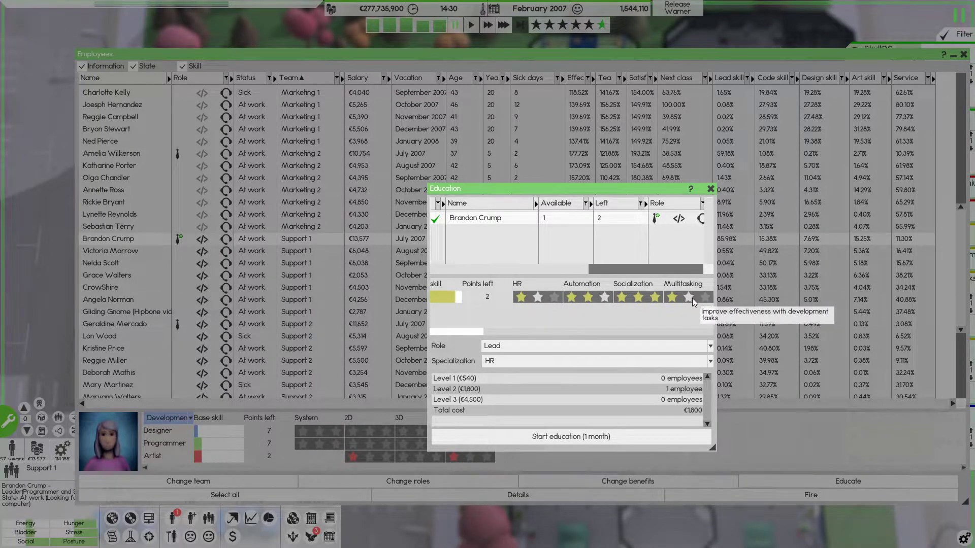
key(Escape)
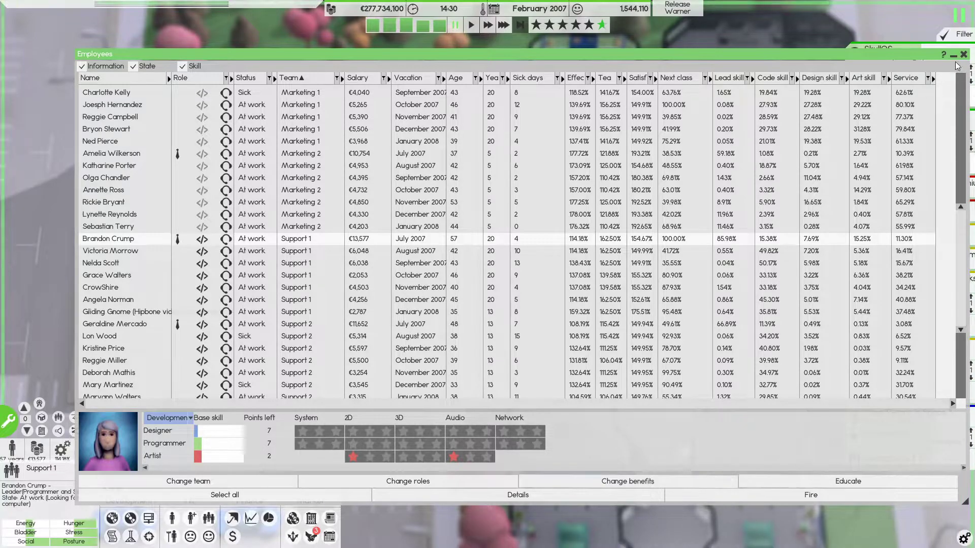
click(963, 55)
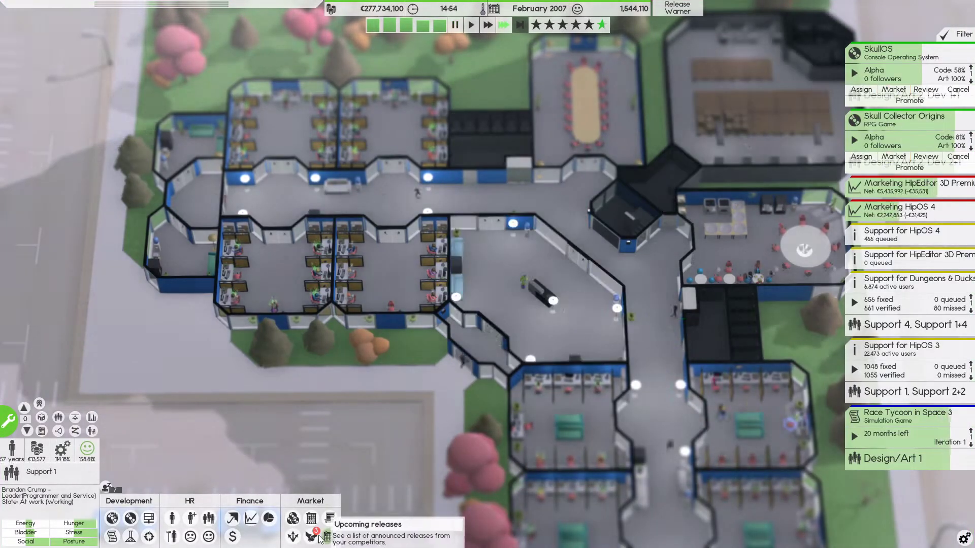
click(312, 537)
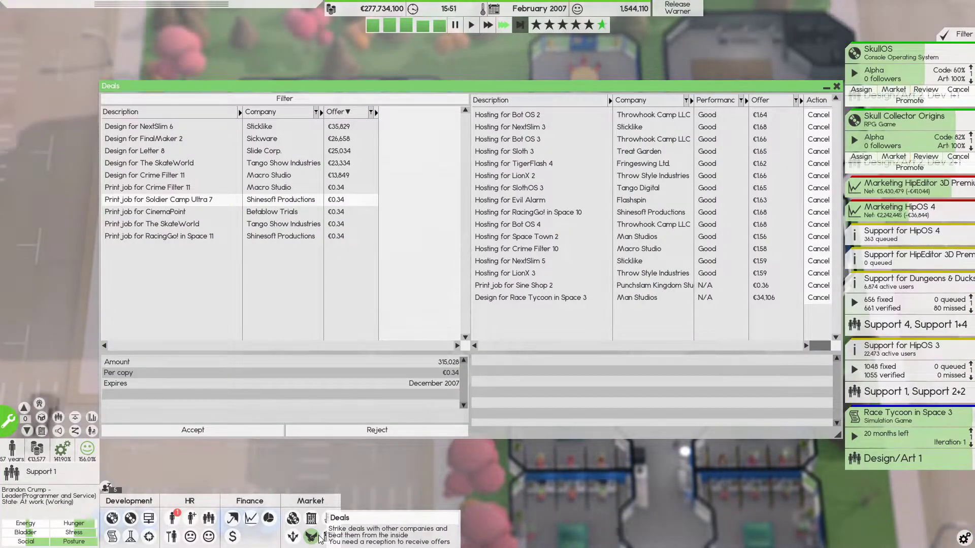
click(319, 535)
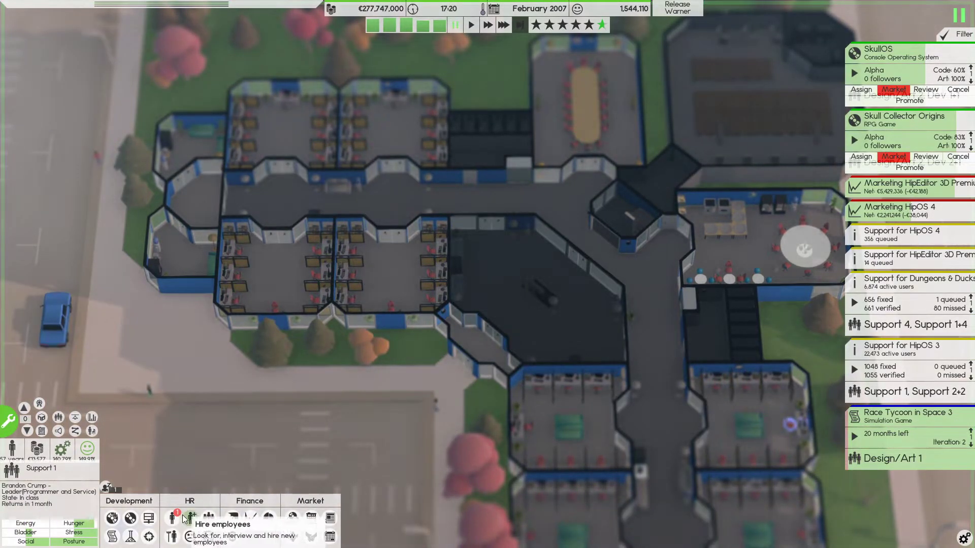
click(207, 517)
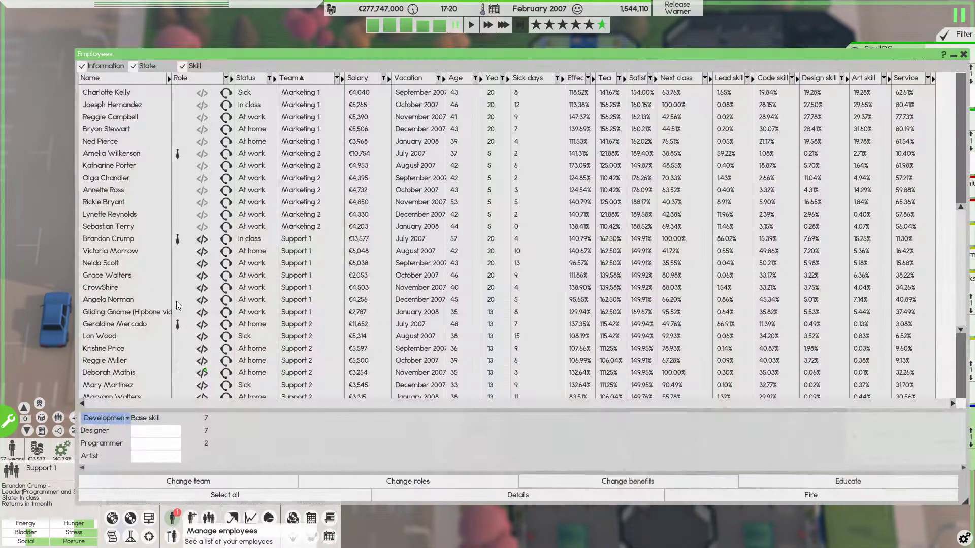
scroll(166, 178, down, 3)
click(210, 287)
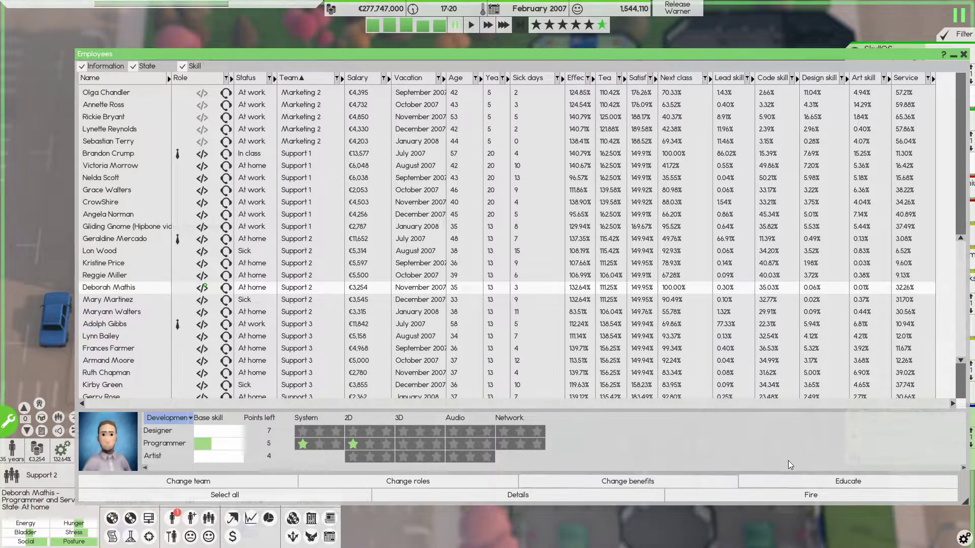
click(788, 483)
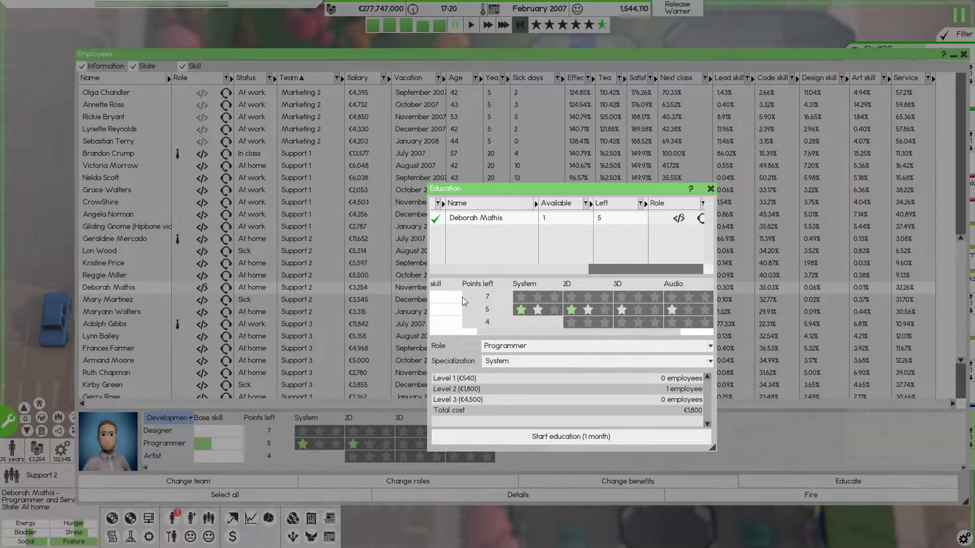
click(570, 436)
scroll(373, 353, down, 1)
scroll(372, 353, down, 5)
key(Escape)
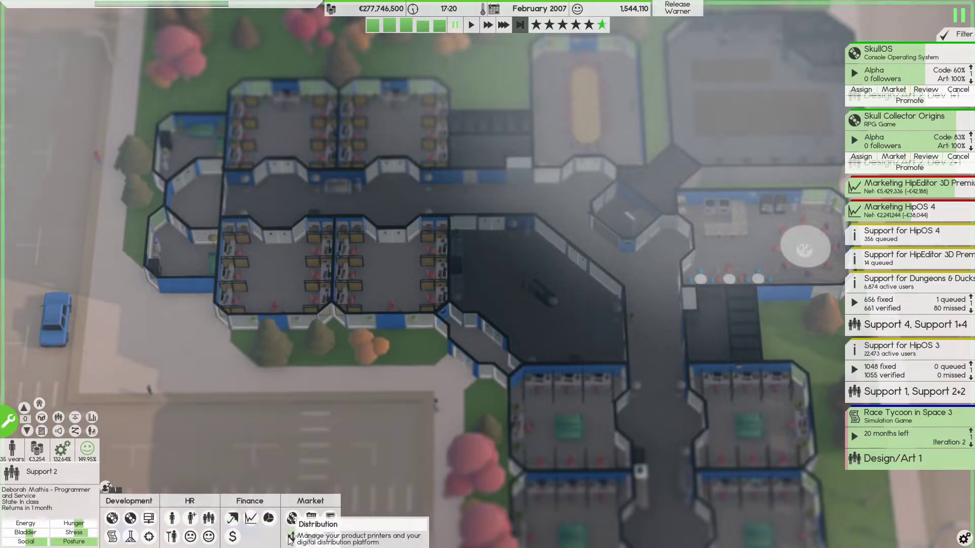
click(293, 537)
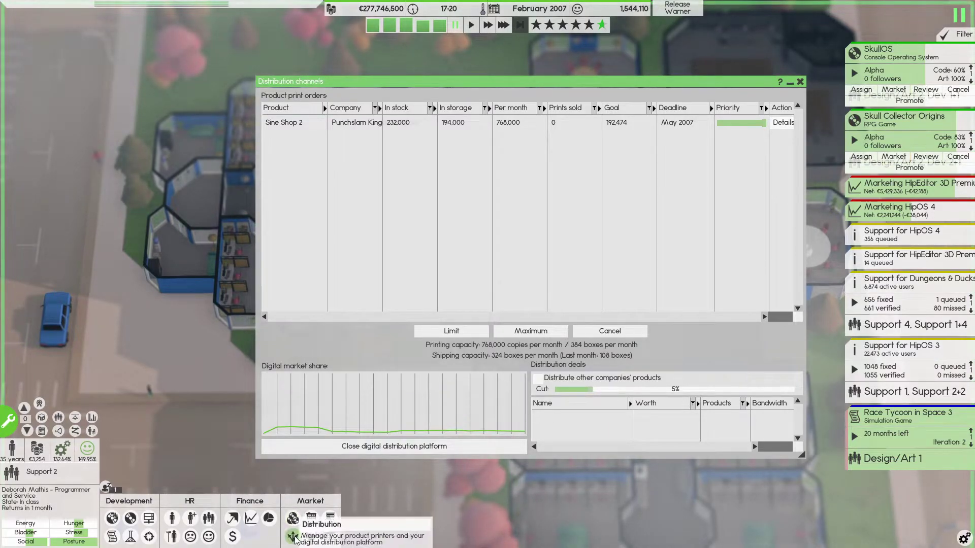
click(329, 518)
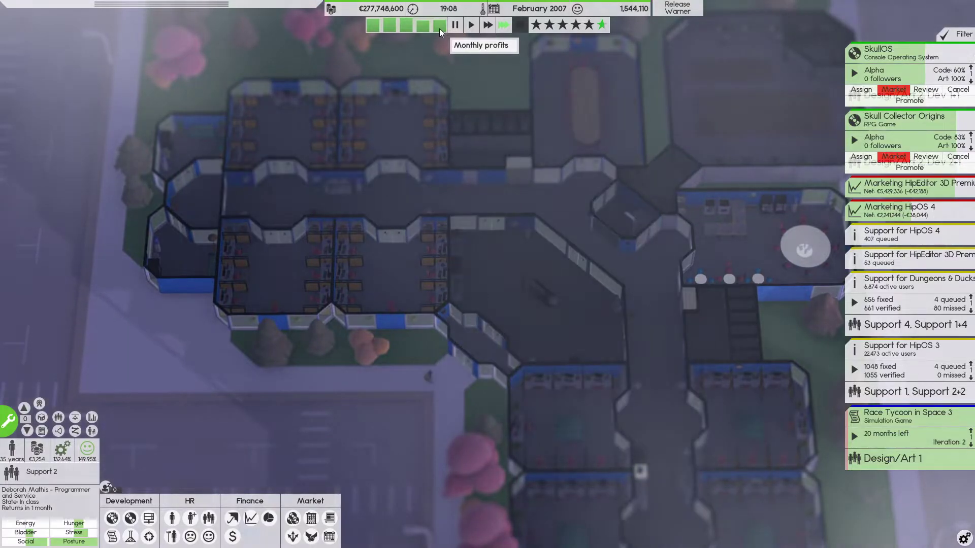
click(439, 28)
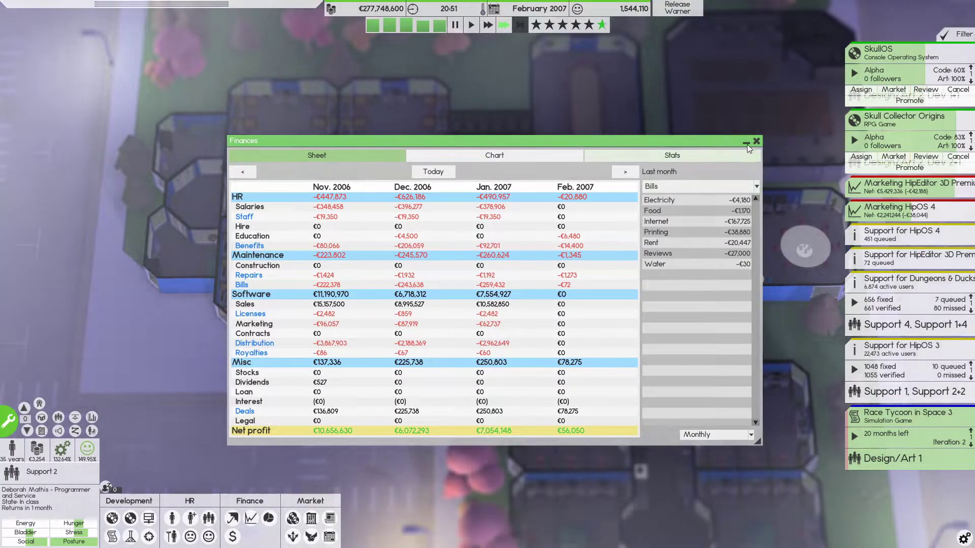
click(756, 141)
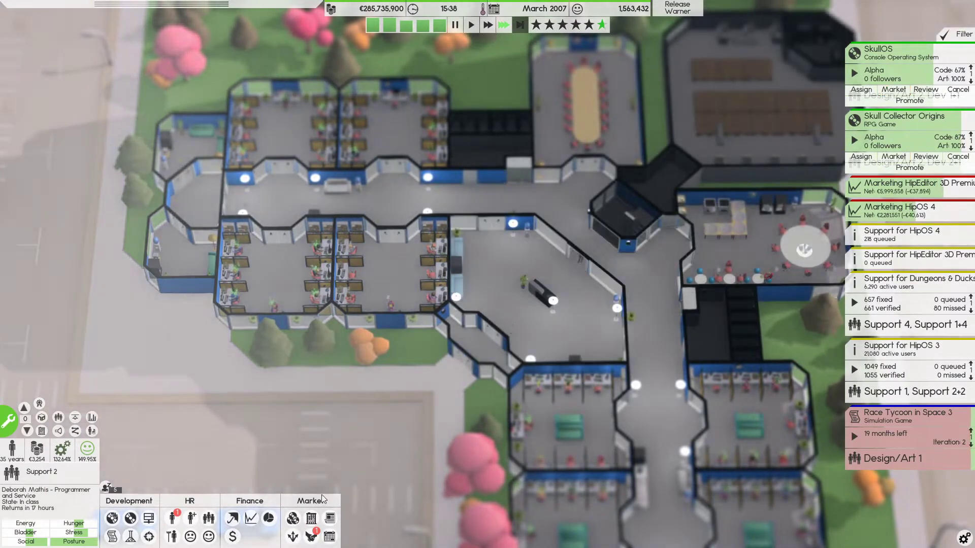
click(311, 537)
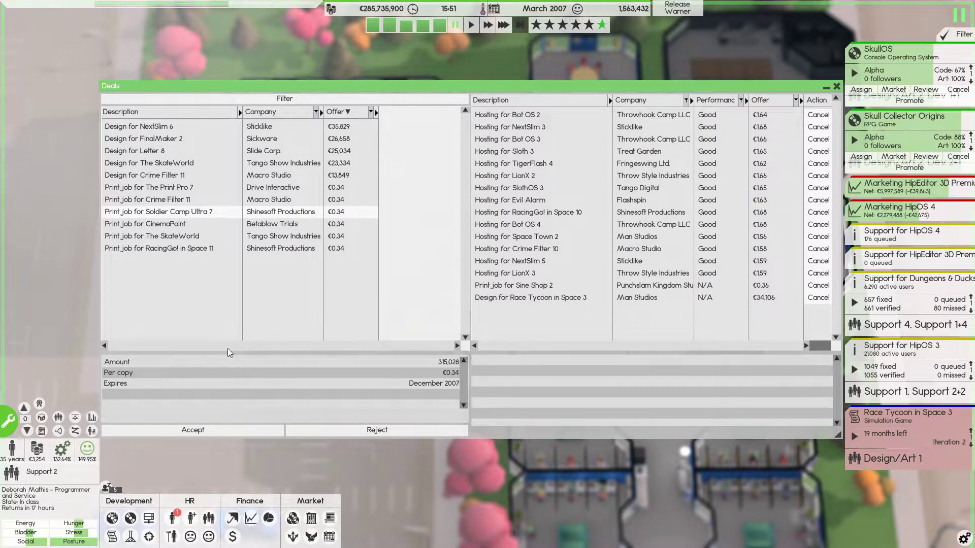
key(Escape)
click(191, 518)
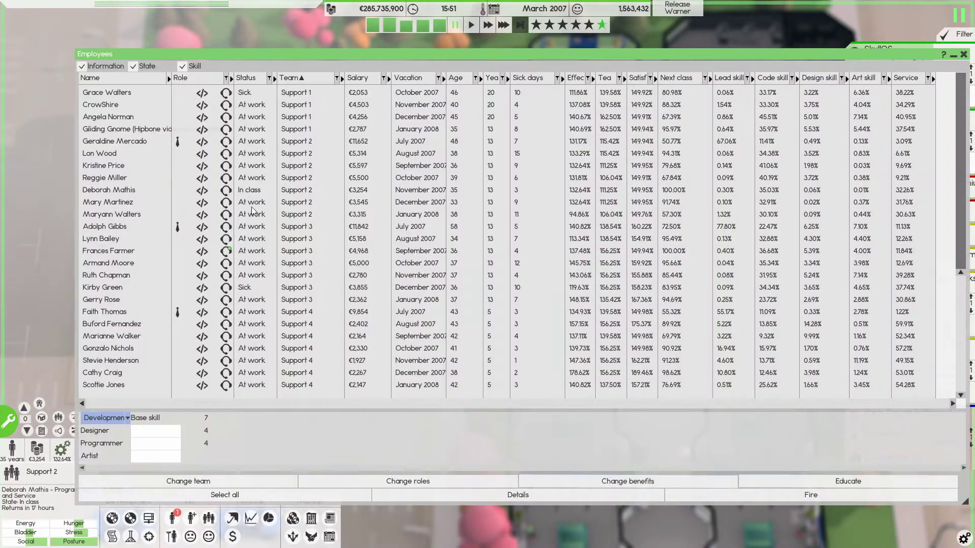
click(230, 252)
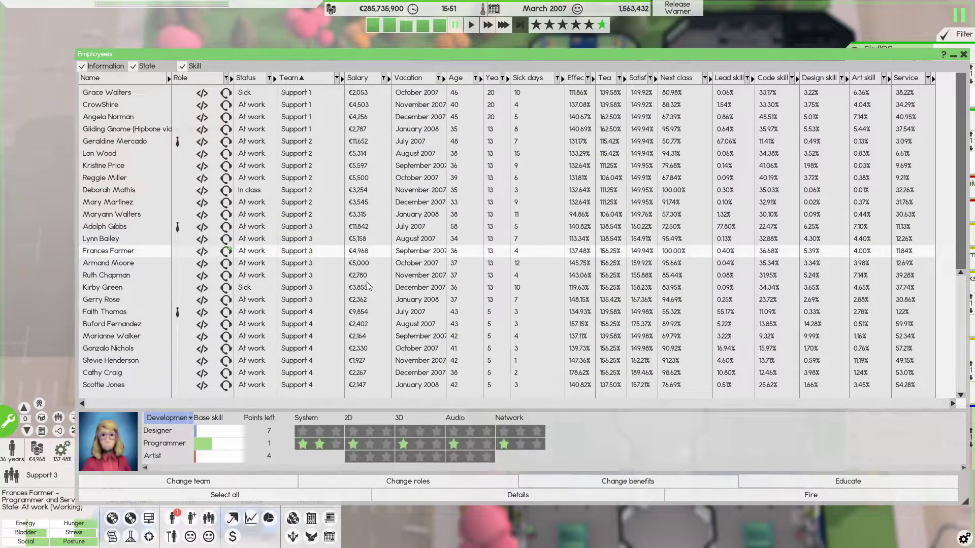
click(756, 480)
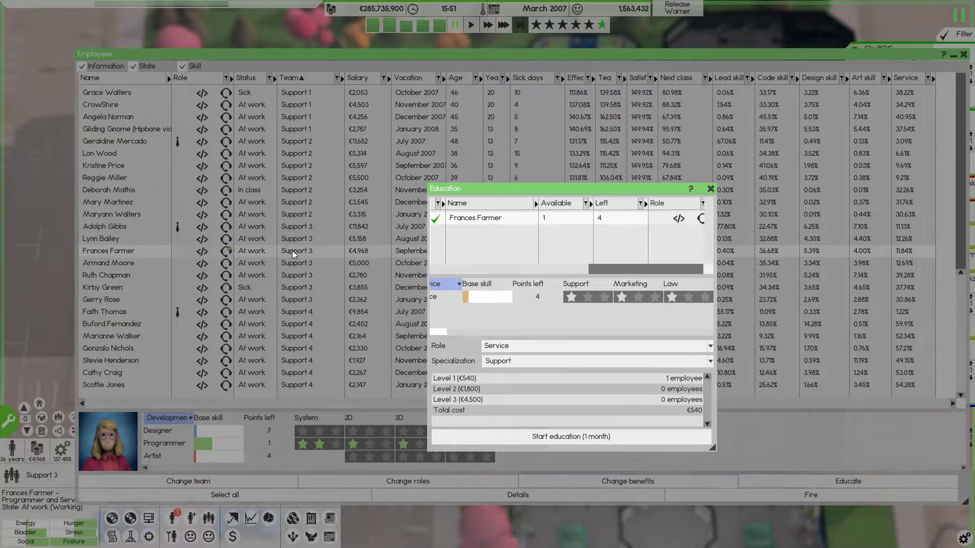
key(Escape)
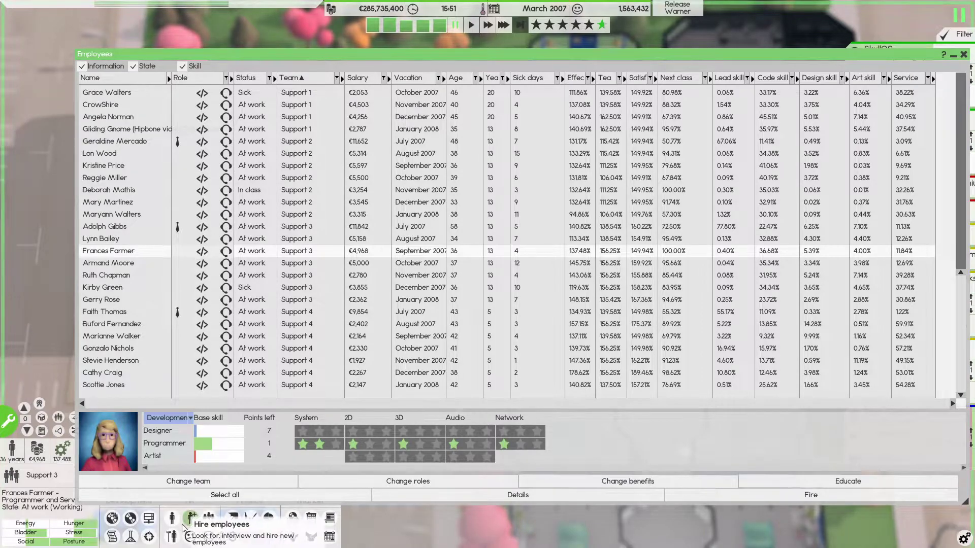
click(207, 519)
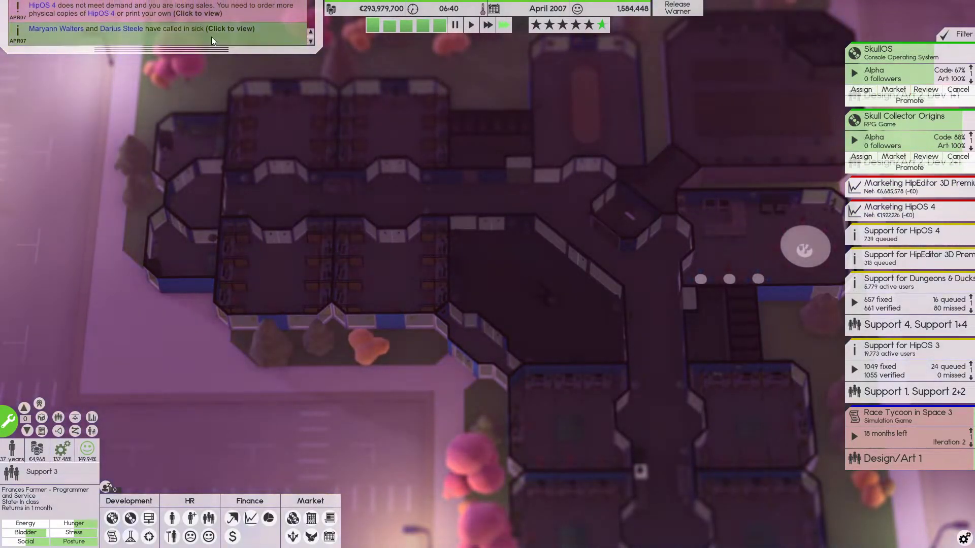
- Order 50,000 physical copies of HipOS 4
key(space)
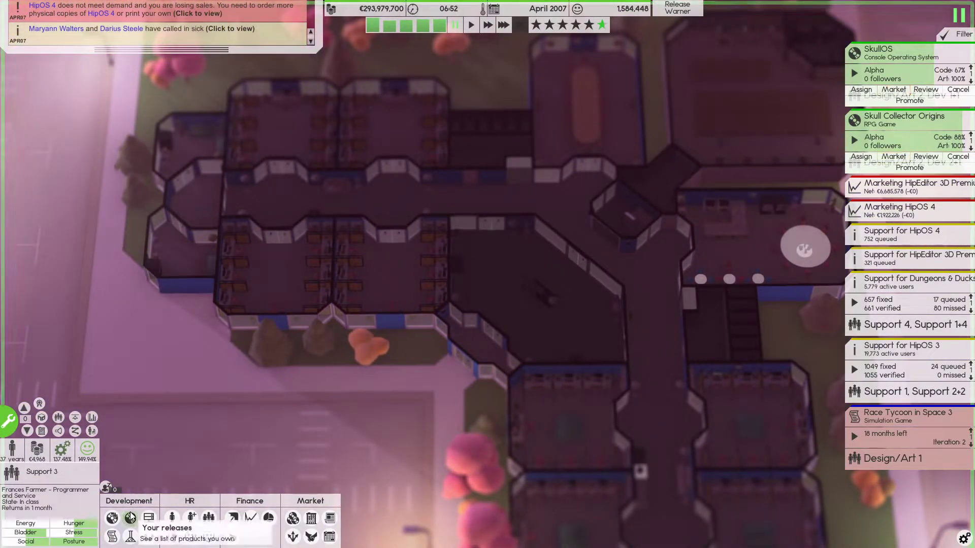
click(130, 518)
click(175, 122)
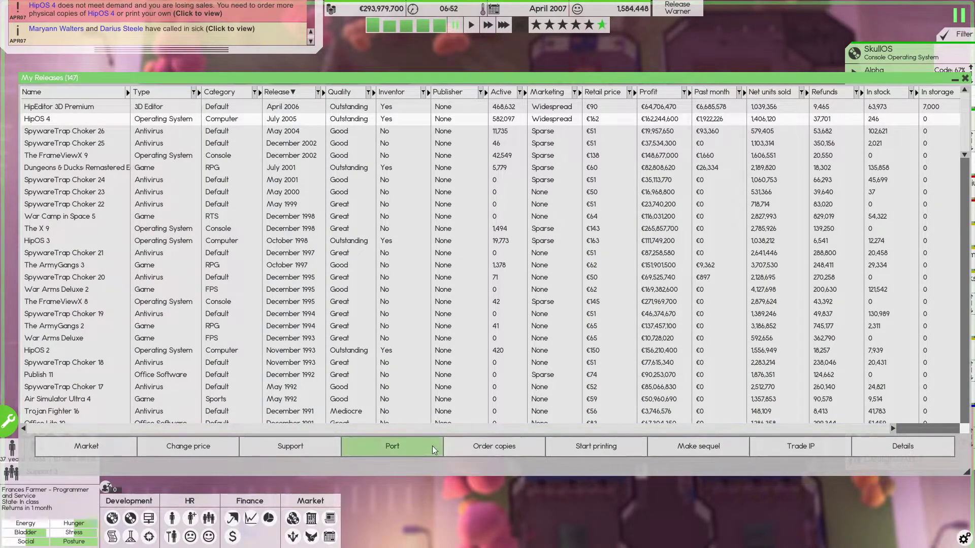
click(524, 447)
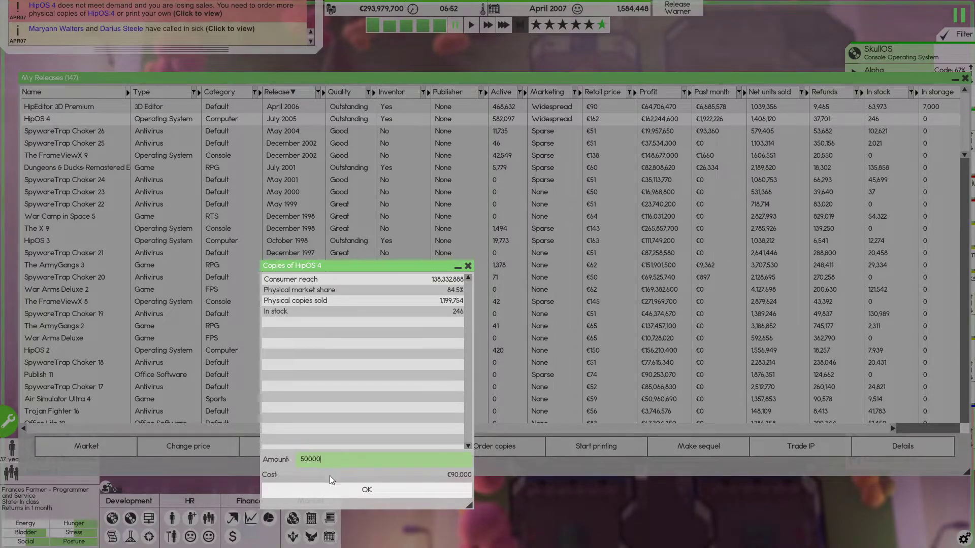
click(331, 491)
- Limit the HipOS 4 print run to 150,000 copies and close the release windows
click(596, 447)
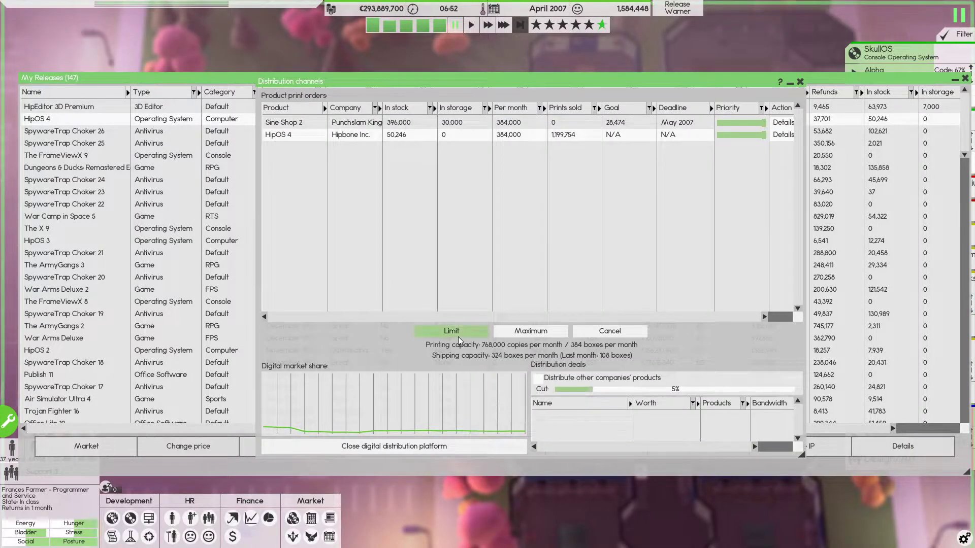
click(456, 333)
text(150000)
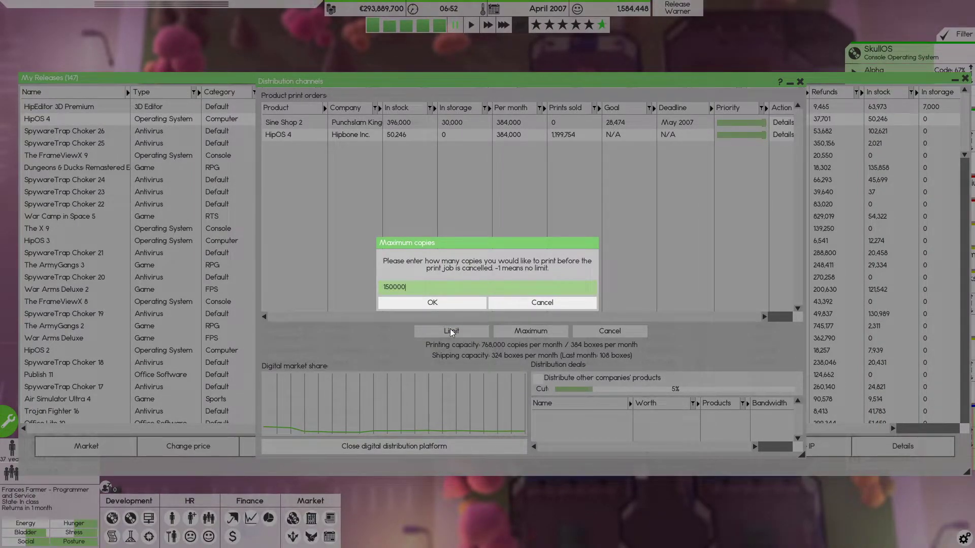
click(445, 309)
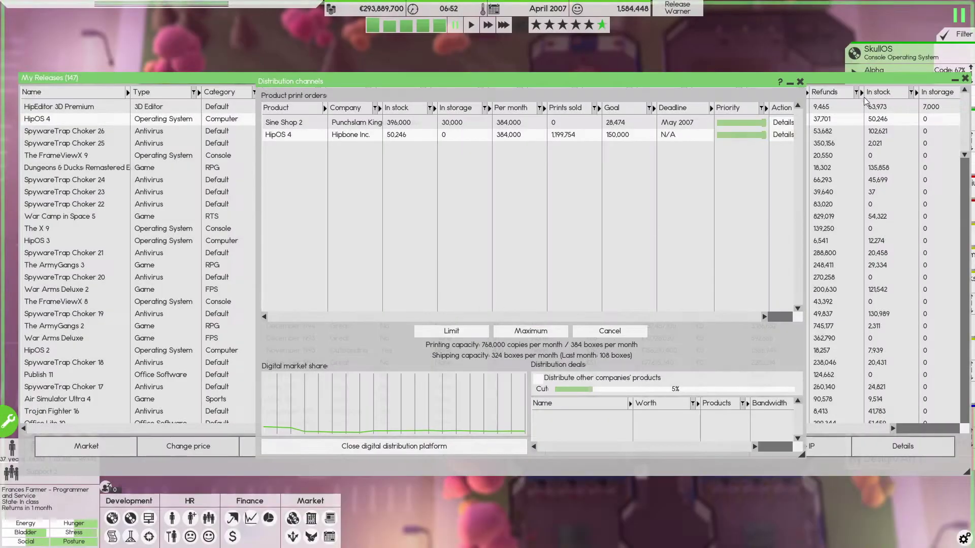
click(800, 82)
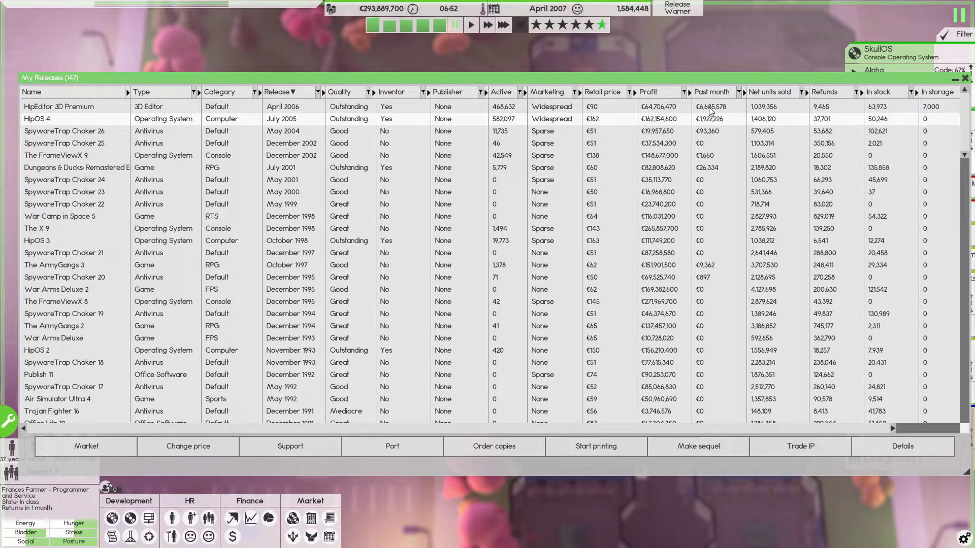
click(965, 79)
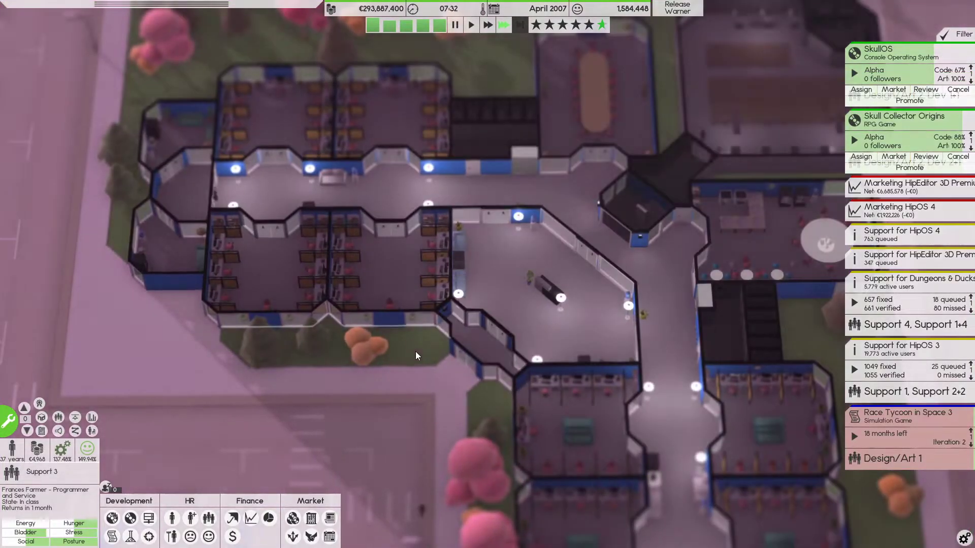
scroll(415, 355, down, 3)
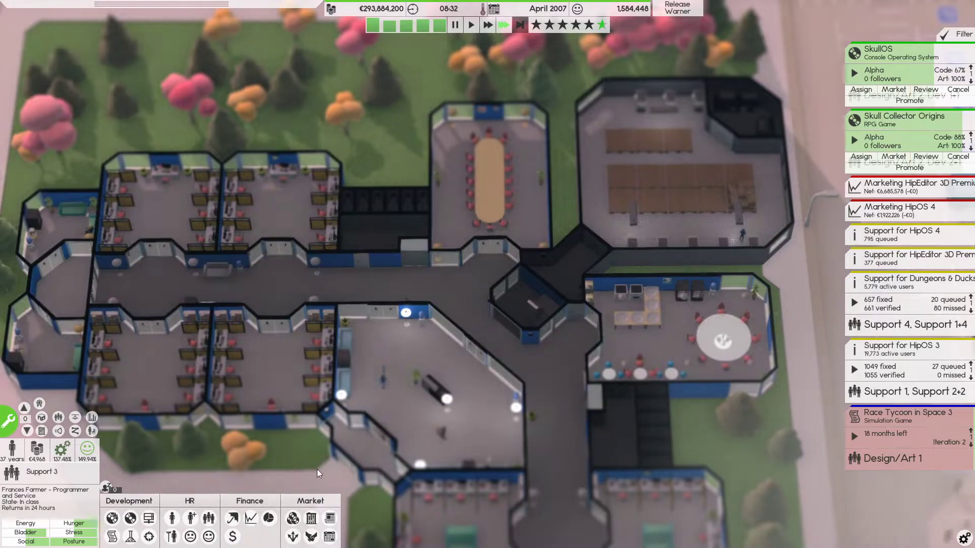
- Check the Distribution print orders, then reopen the Deals list
click(292, 536)
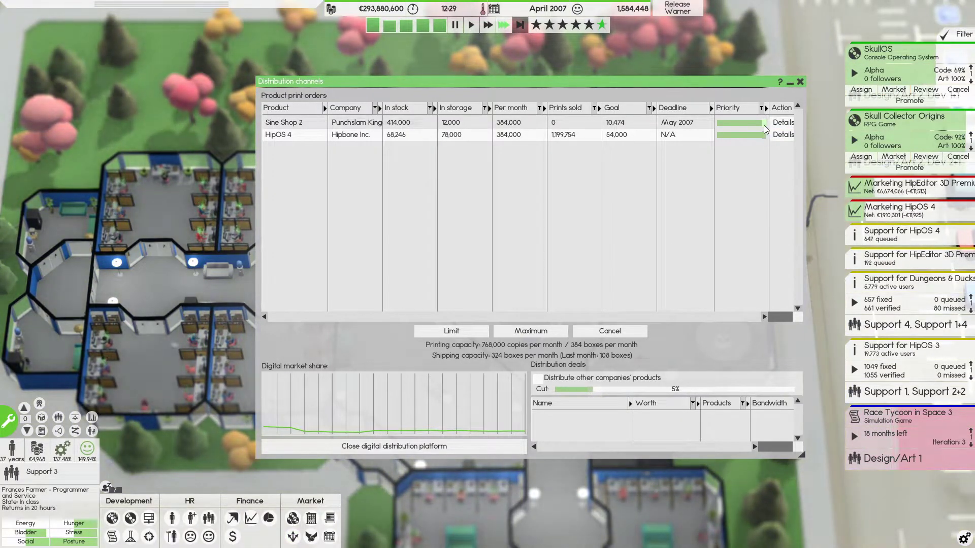
click(800, 81)
scroll(675, 142, up, 3)
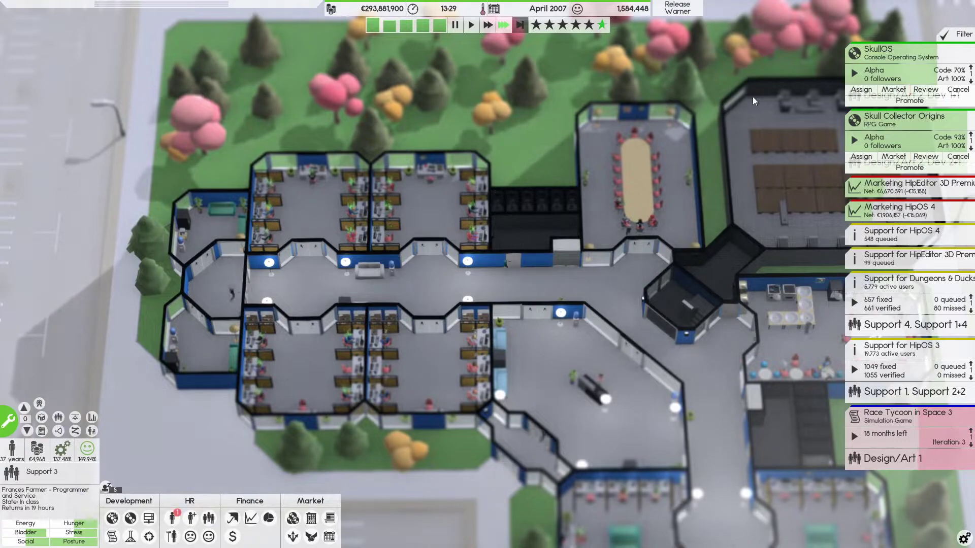
scroll(602, 211, down, 3)
scroll(487, 373, up, 3)
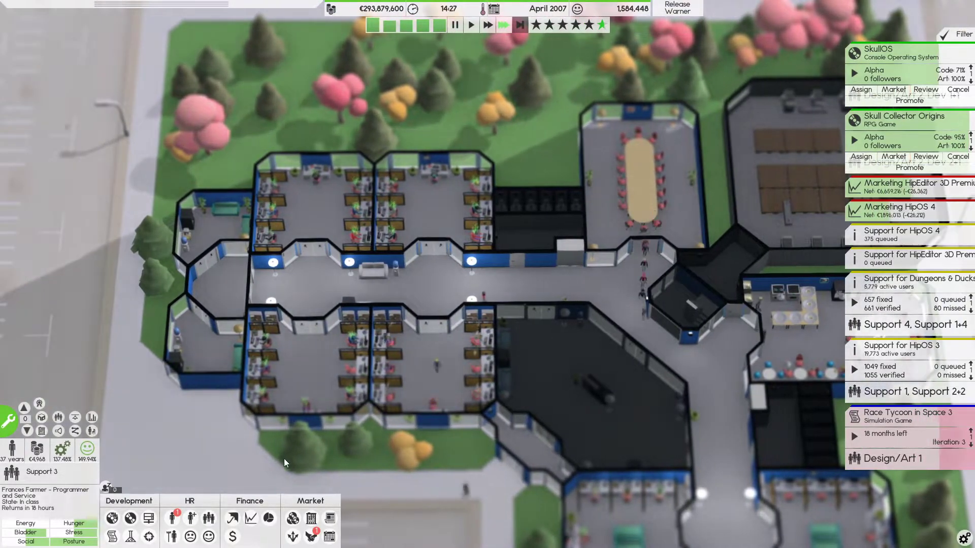
click(311, 538)
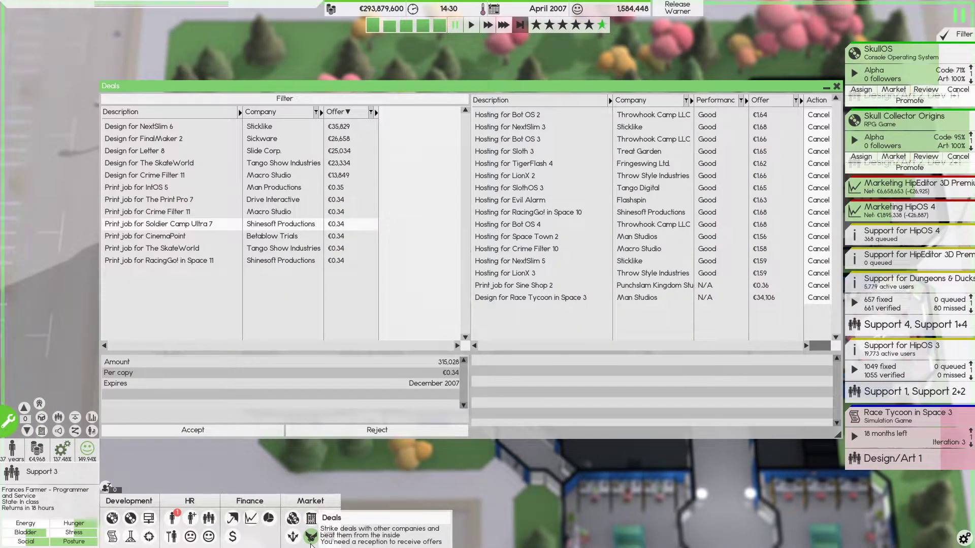
- Close Deals and put ThomasGame on a one-month training course
click(310, 539)
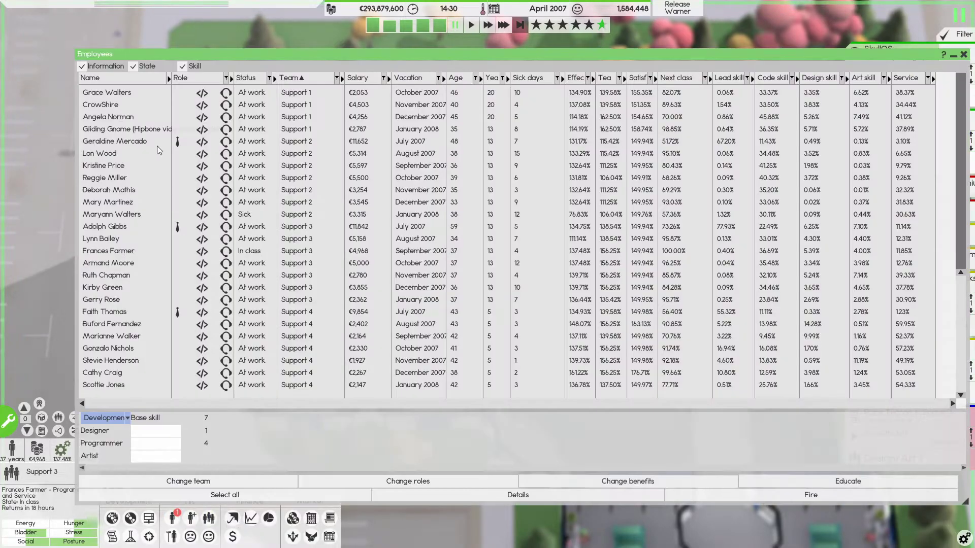
scroll(187, 264, up, 5)
scroll(188, 264, up, 3)
scroll(188, 264, up, 3)
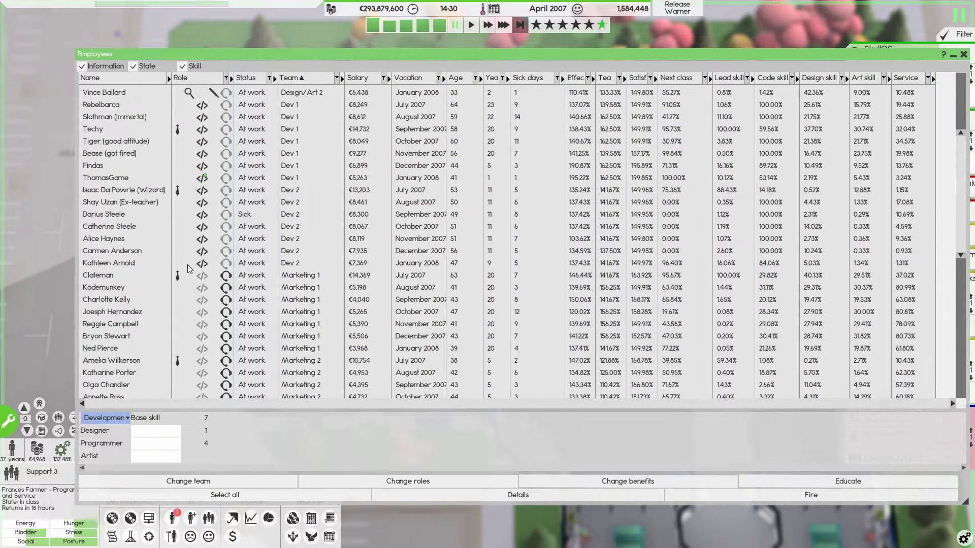
scroll(220, 190, up, 2)
click(219, 226)
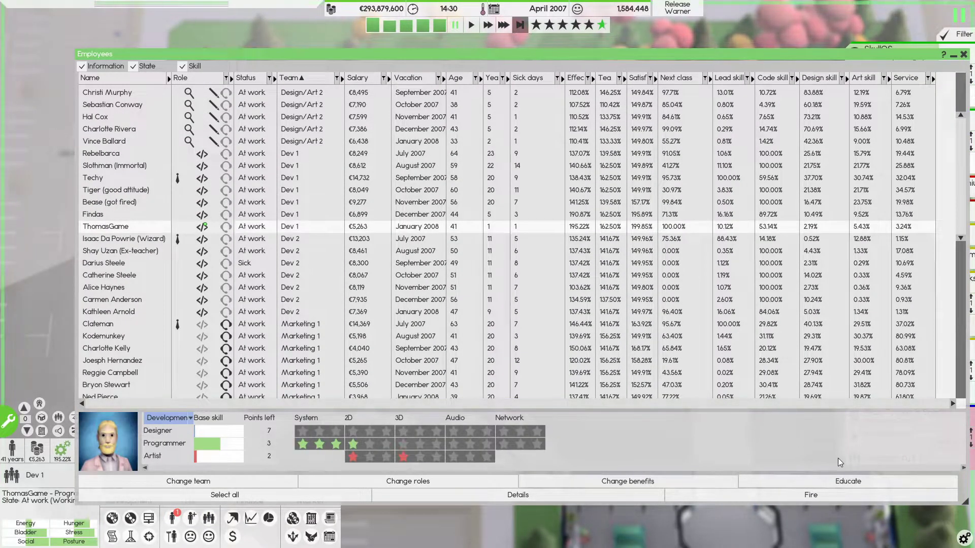
click(825, 481)
drag(653, 308, 542, 315)
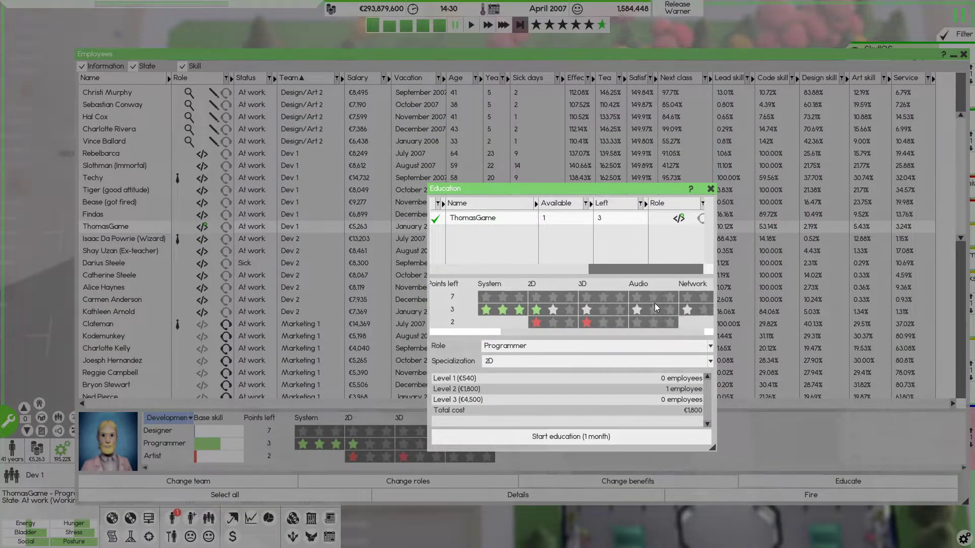
click(542, 314)
scroll(338, 246, up, 3)
click(191, 517)
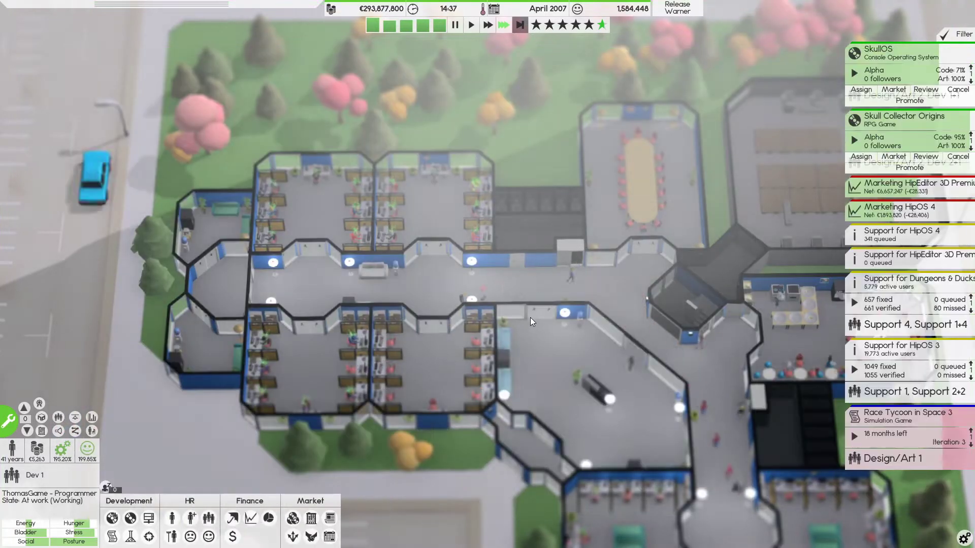
scroll(533, 315, up, 3)
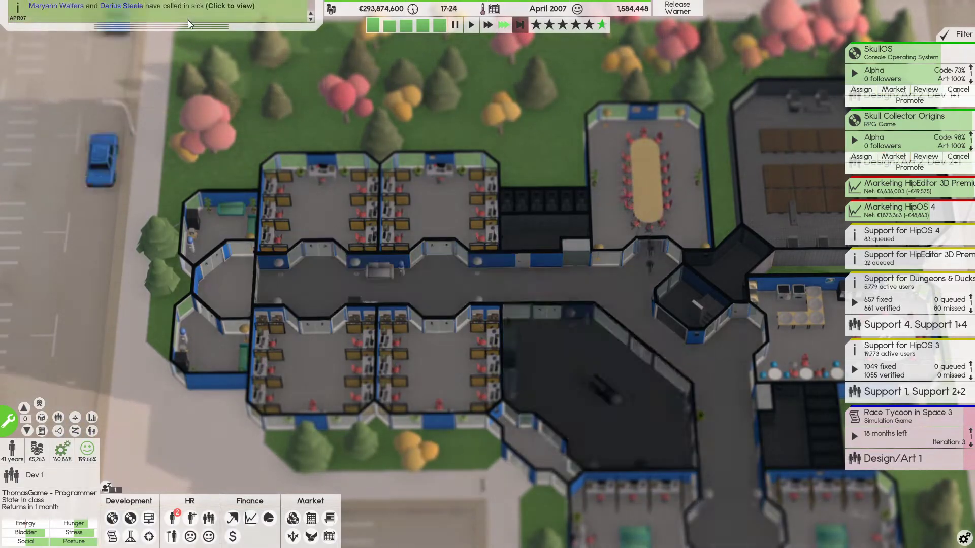
- Enroll Charlotte Rivera in a one-month artist skill course
click(194, 26)
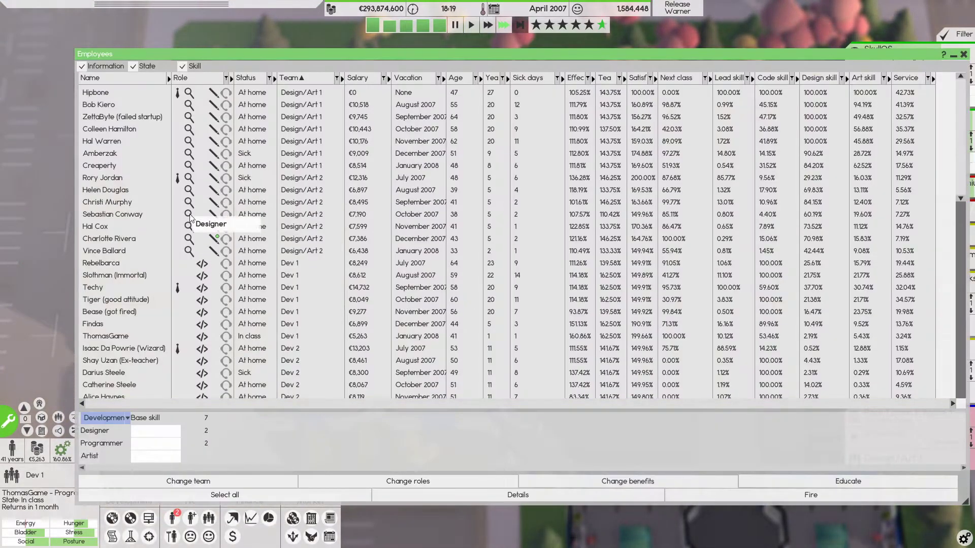
click(221, 239)
click(848, 482)
click(571, 323)
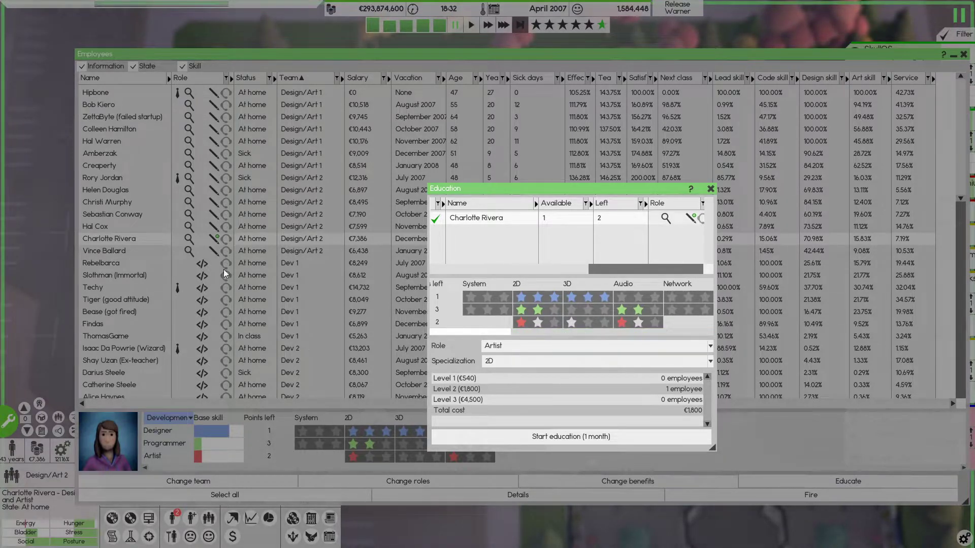
click(630, 322)
key(Return)
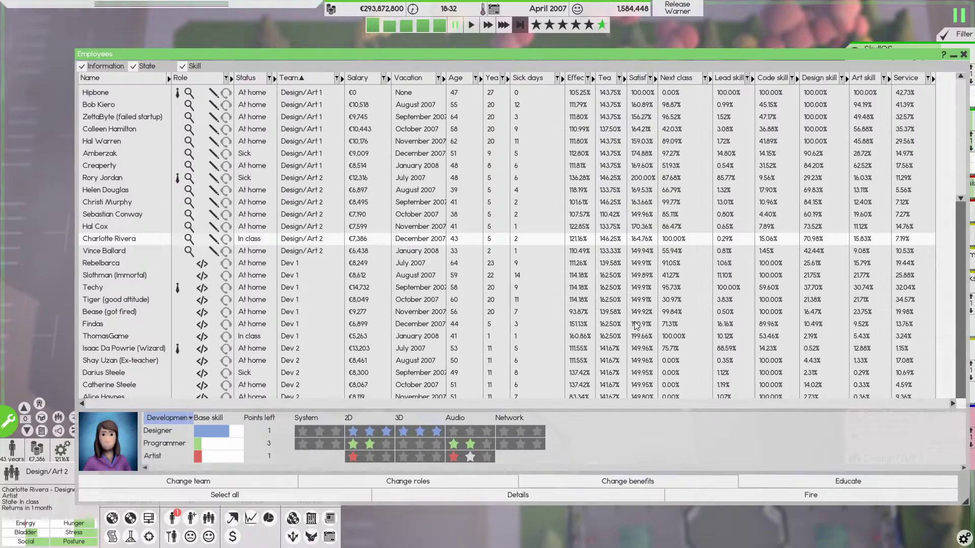
scroll(280, 180, down, 2)
scroll(281, 205, down, 4)
scroll(285, 236, down, 3)
scroll(288, 265, down, 3)
scroll(288, 265, down, 3)
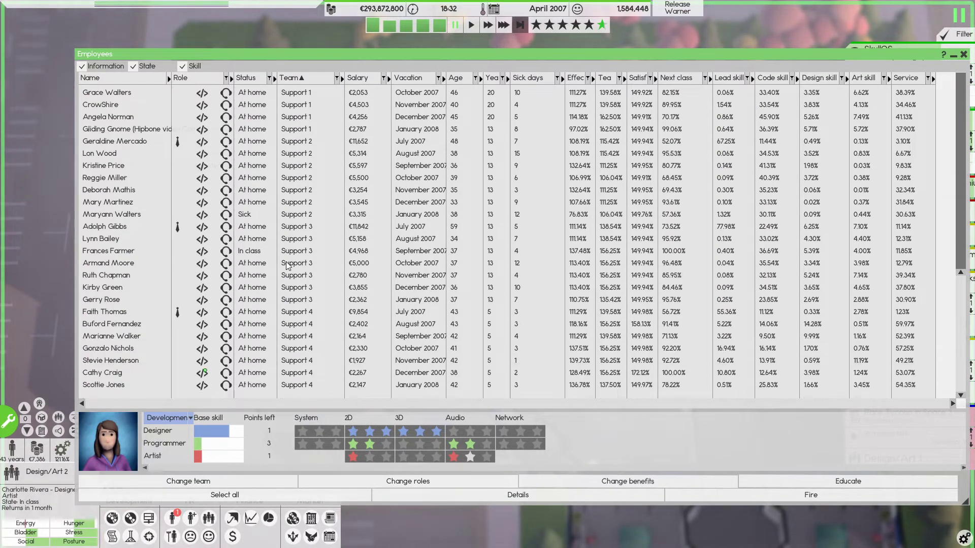
- Enroll Support 4's Cathy Craig in a €540 programmer course and resume at fast speed
click(221, 373)
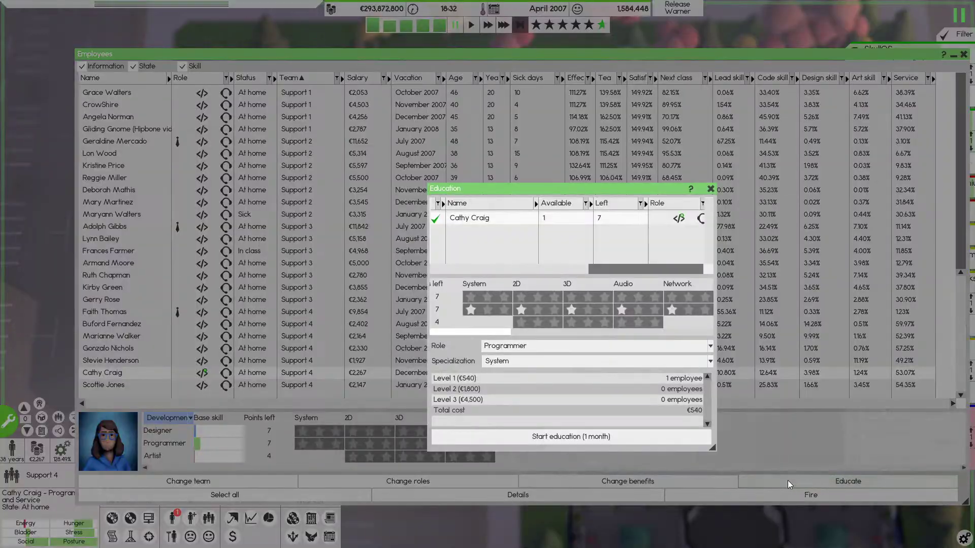
click(848, 481)
key(Return)
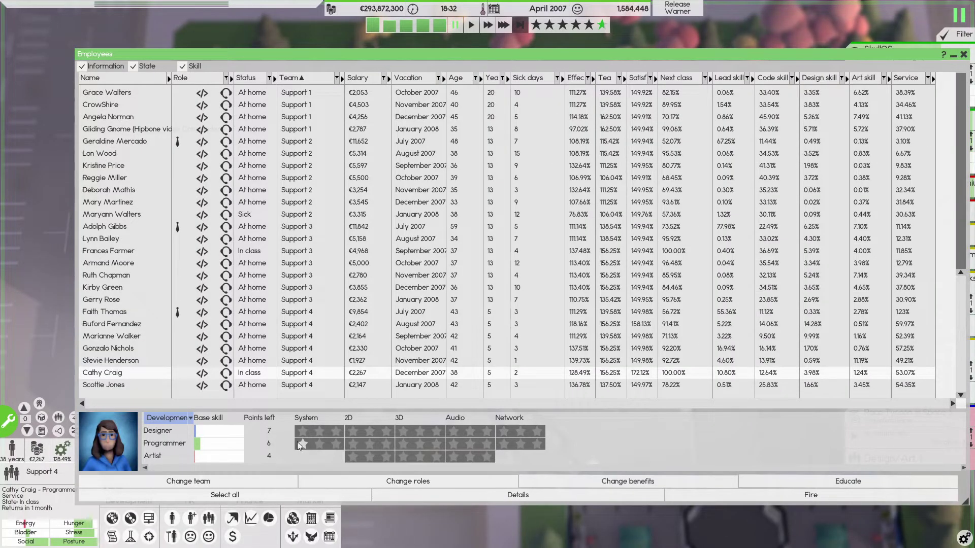
key(Escape)
key(space)
scroll(363, 373, up, 3)
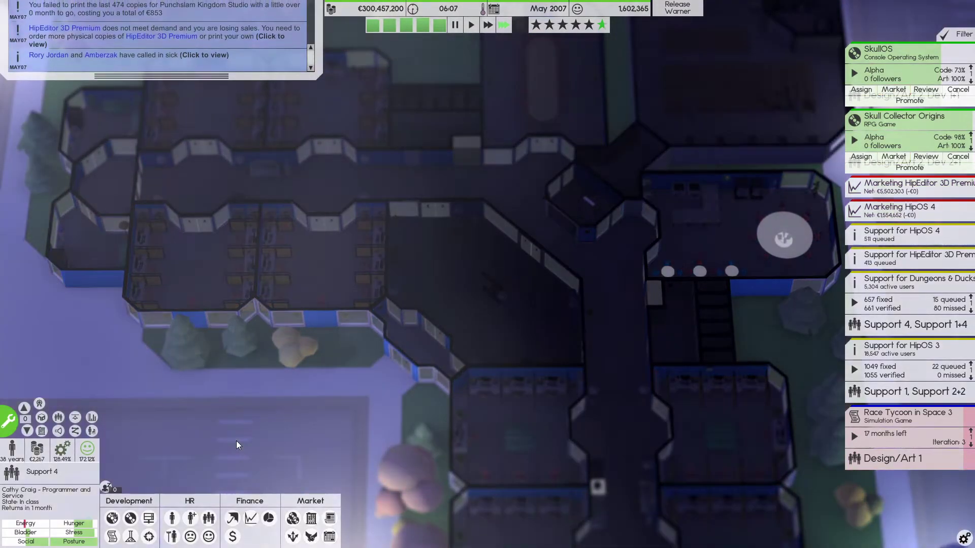
- Dismiss the failed-print notice, then review HipEditor 3D Premium details, rival companies and print distribution
key(space)
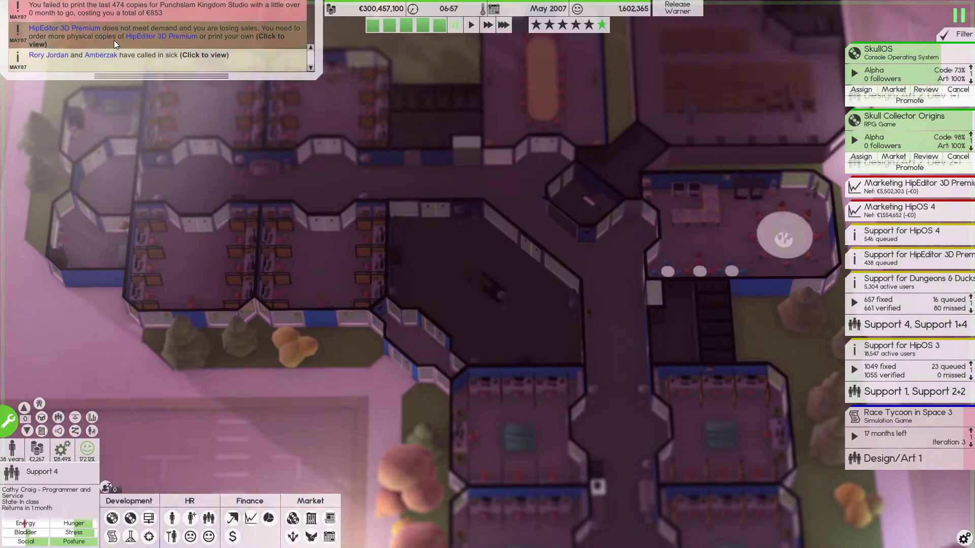
click(100, 15)
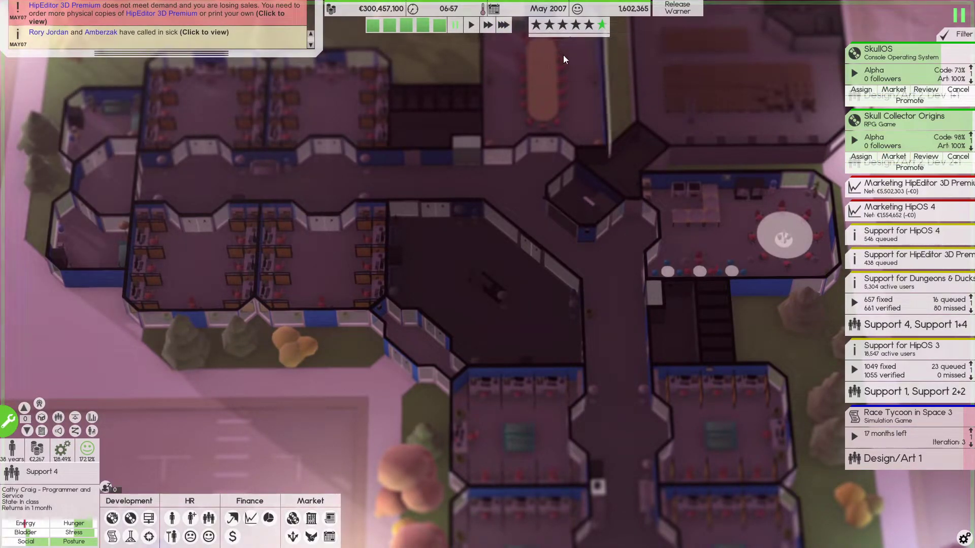
click(225, 9)
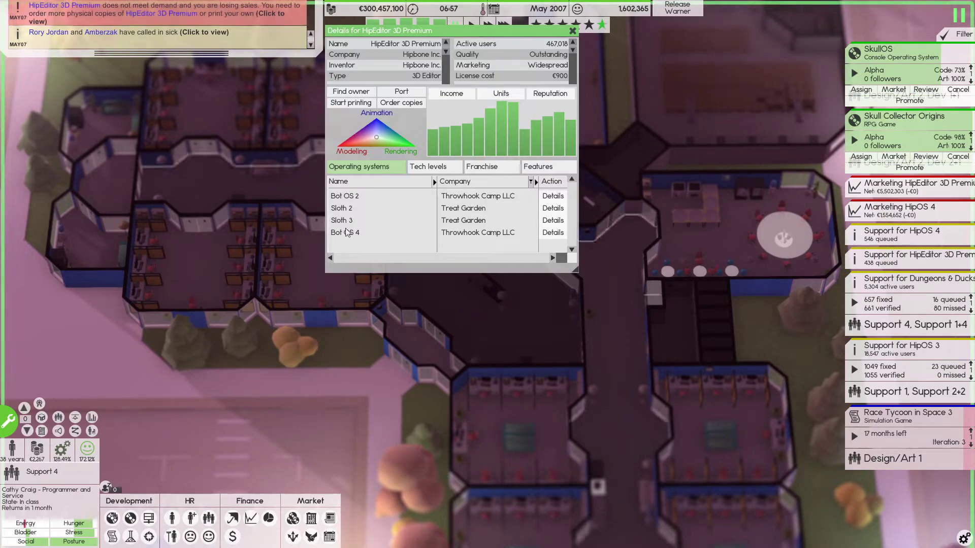
click(572, 33)
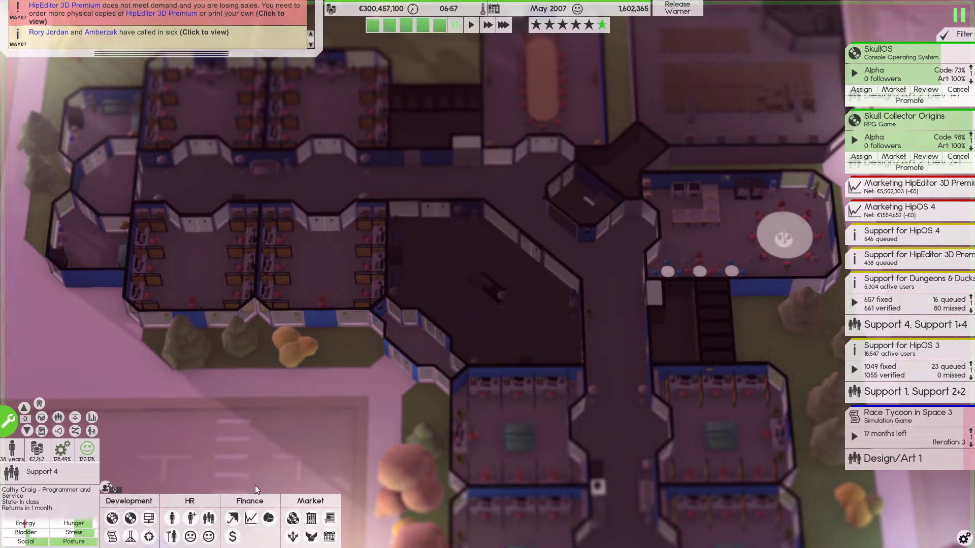
click(311, 519)
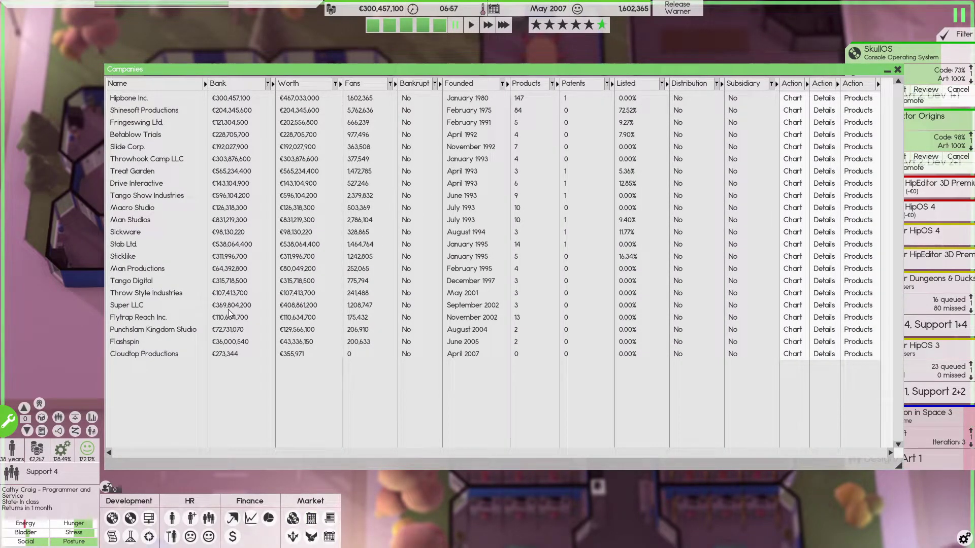
click(311, 518)
click(293, 537)
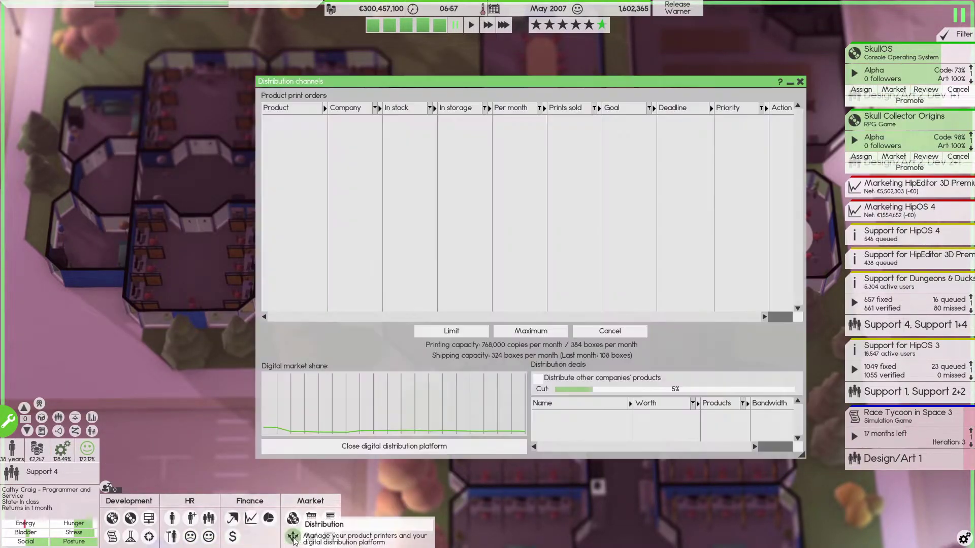
- Cap the HipEditor 3D Premium print order at 150000 copies and close the release windows
click(292, 537)
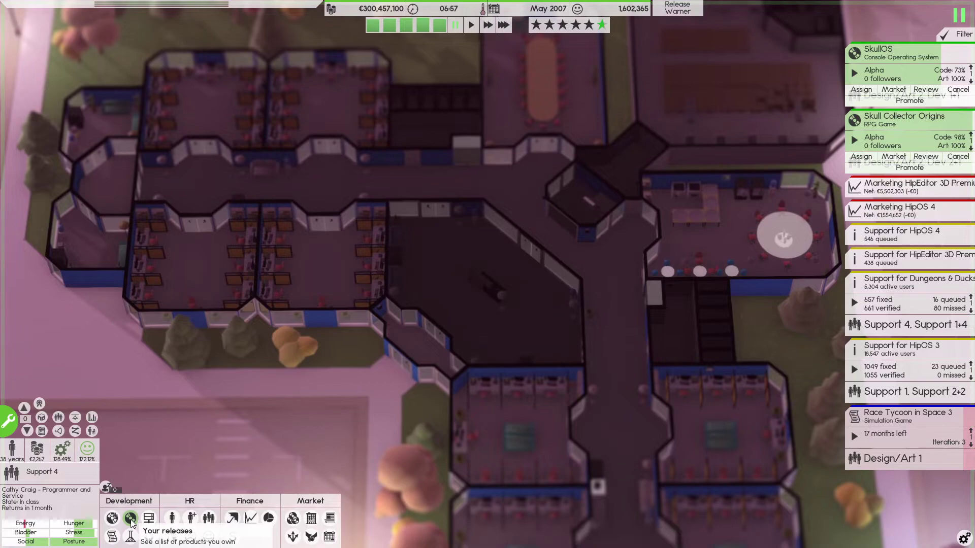
click(148, 519)
click(151, 112)
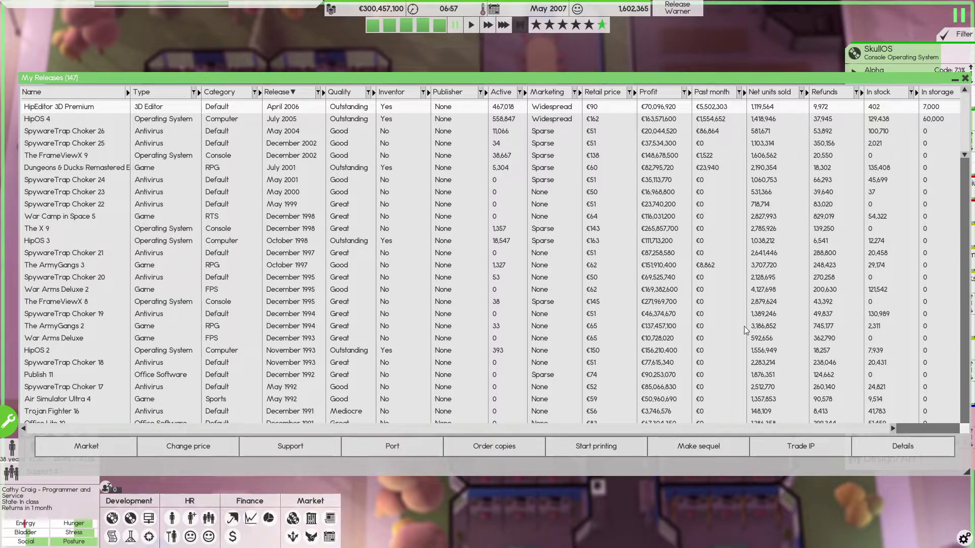
click(595, 447)
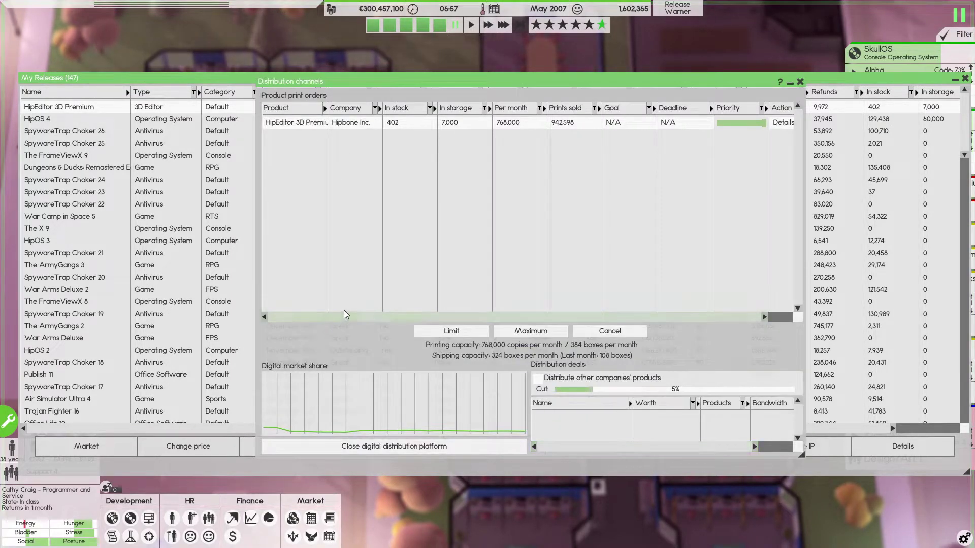
click(437, 331)
text(150000)
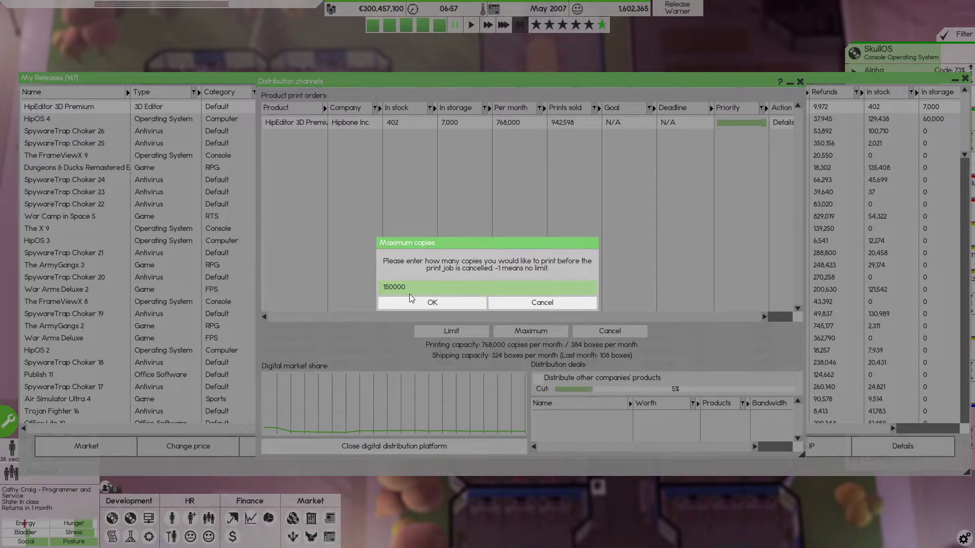
click(416, 303)
click(800, 81)
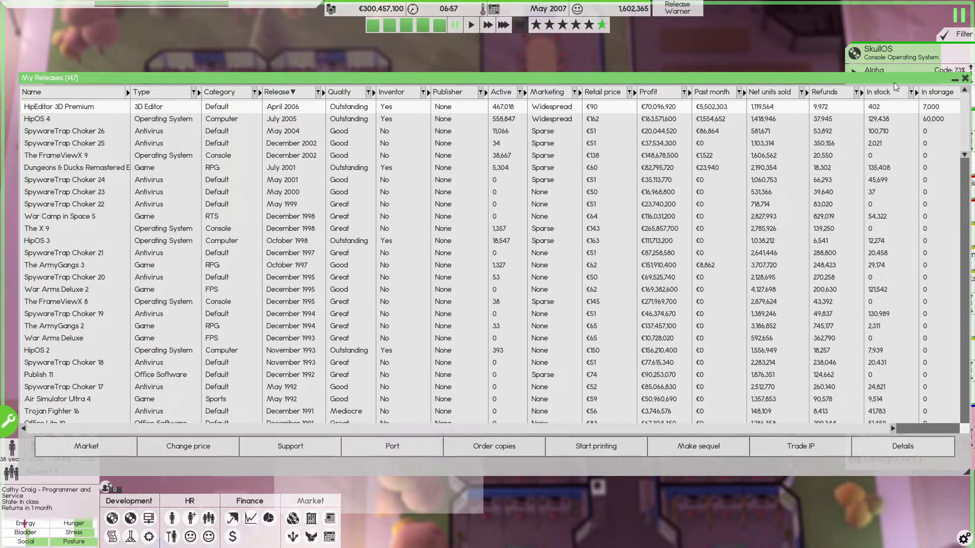
click(965, 79)
mouse_move(929, 140)
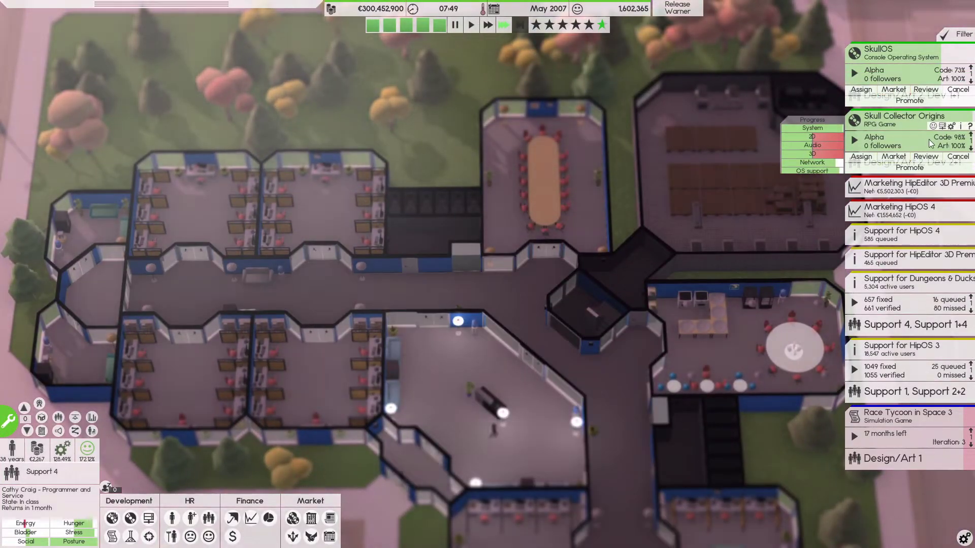
scroll(566, 236, up, 2)
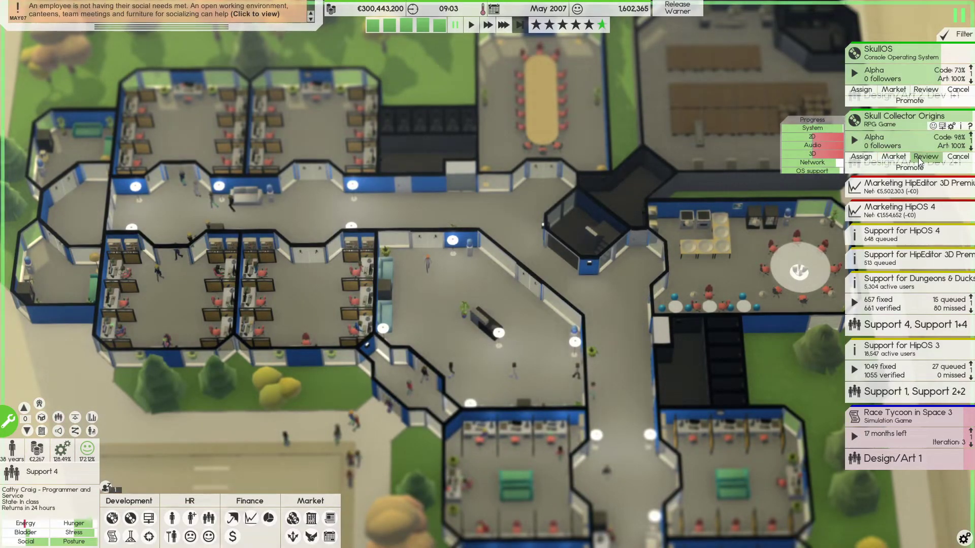
- Switch to fastest speed, pan the office view, and glance at the Deals overview
key(3)
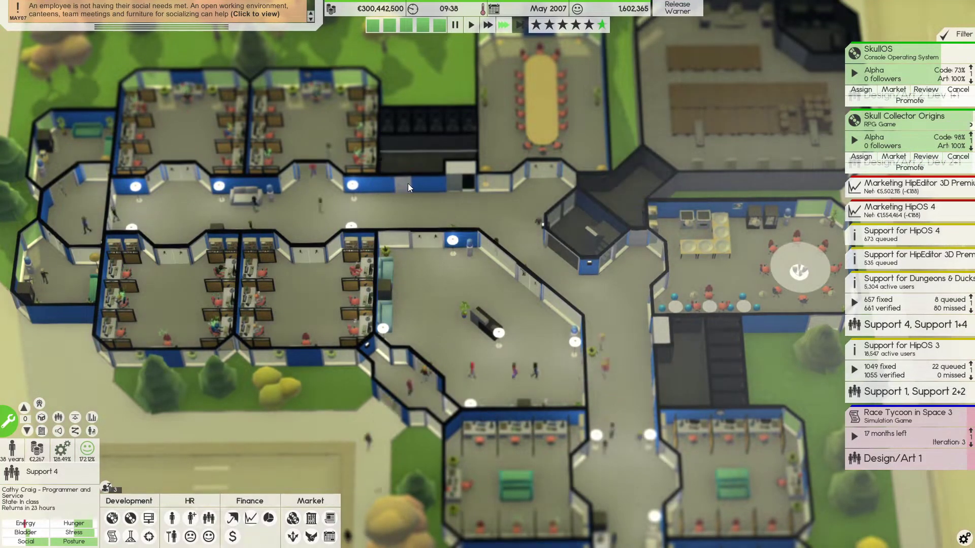
key(a)
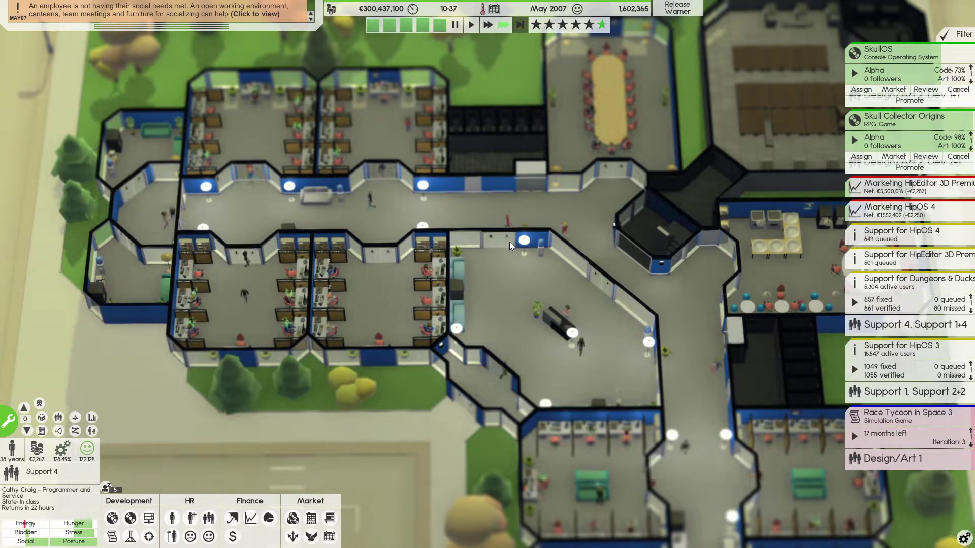
click(312, 537)
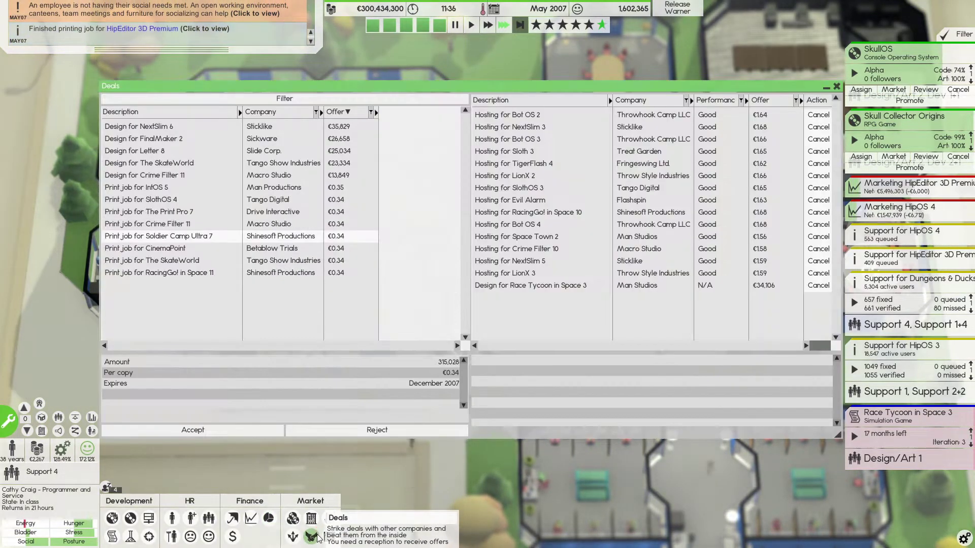
click(313, 538)
click(170, 519)
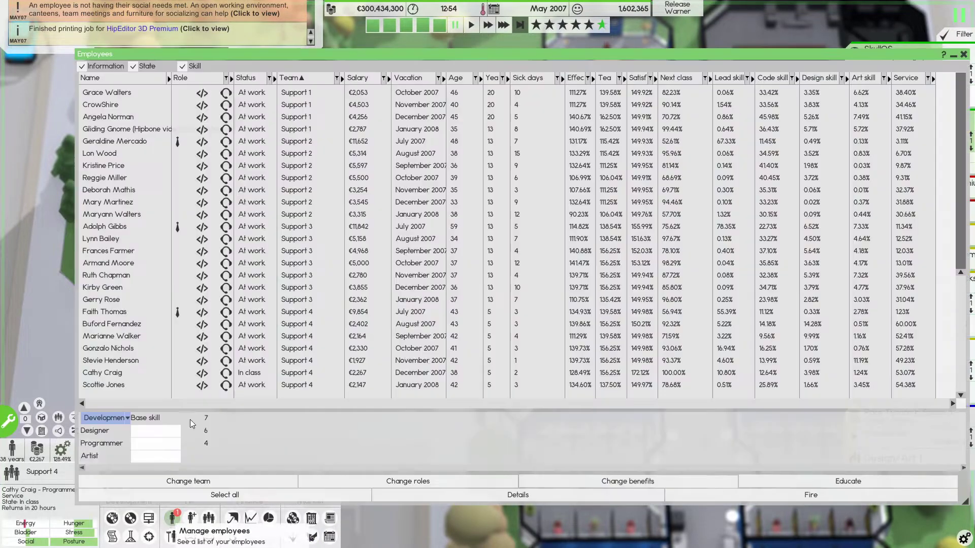
scroll(246, 208, up, 2)
scroll(246, 207, up, 3)
scroll(246, 208, up, 4)
click(216, 182)
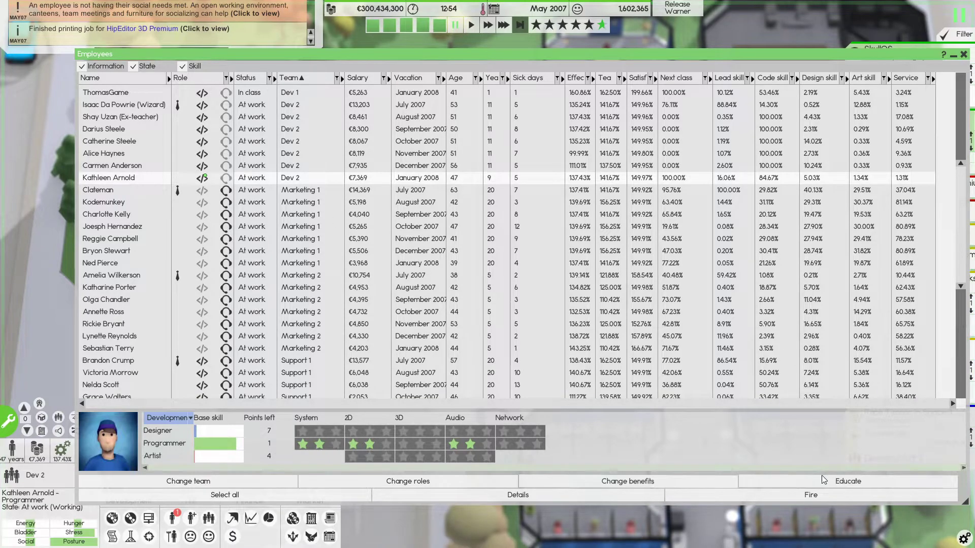
click(834, 482)
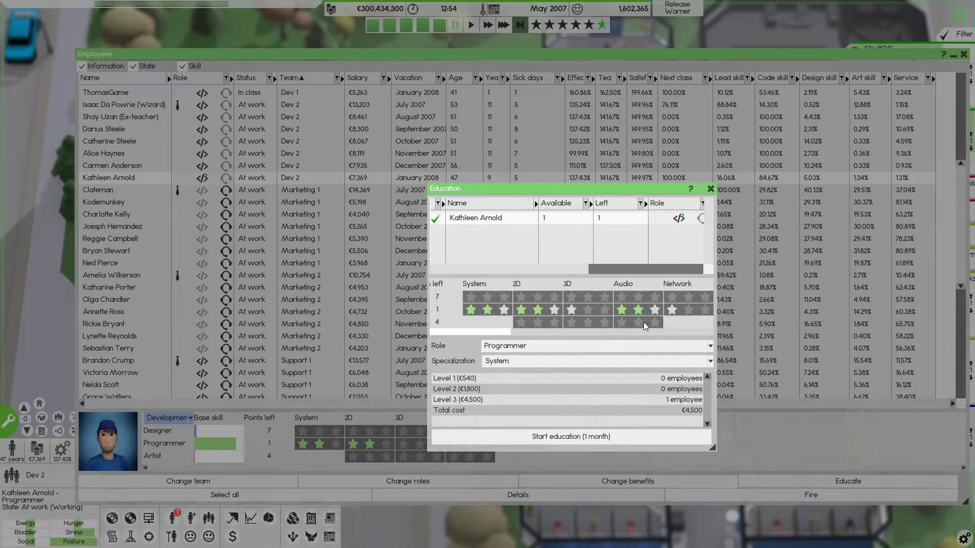
drag(474, 316, 509, 316)
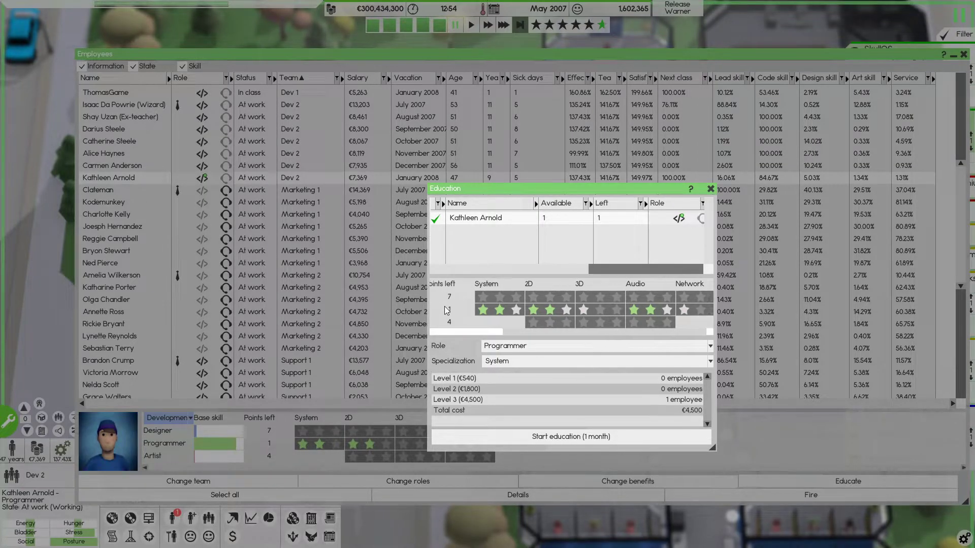
scroll(533, 319, right, 1)
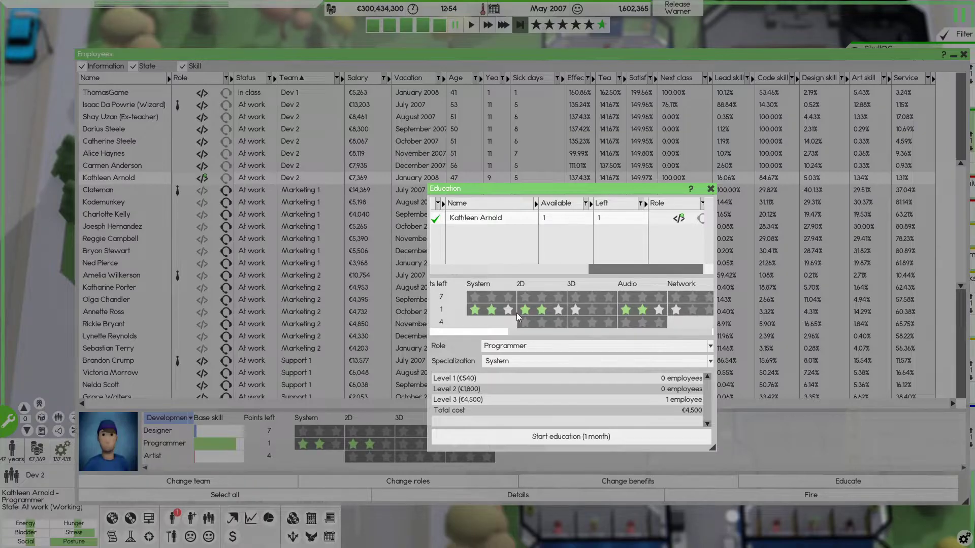
key(Return)
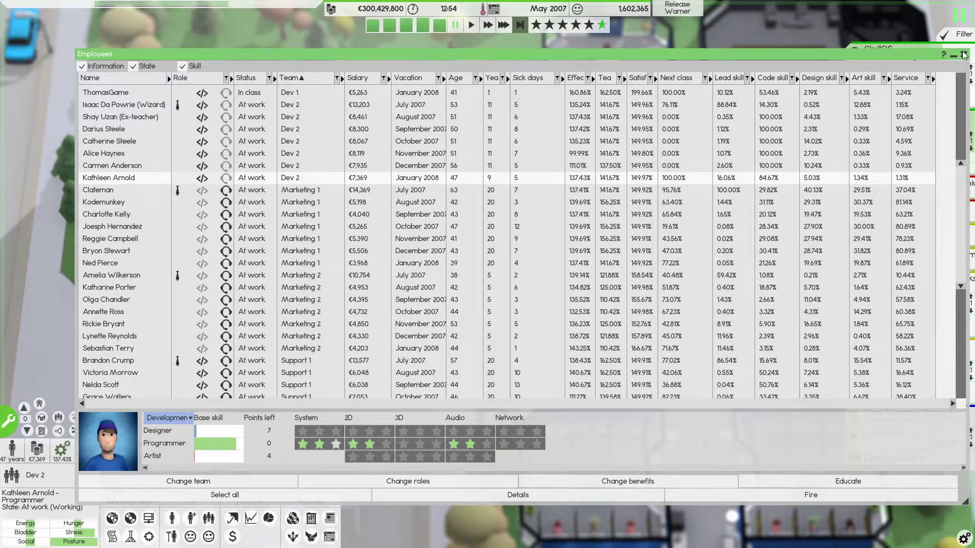
click(963, 56)
click(9, 433)
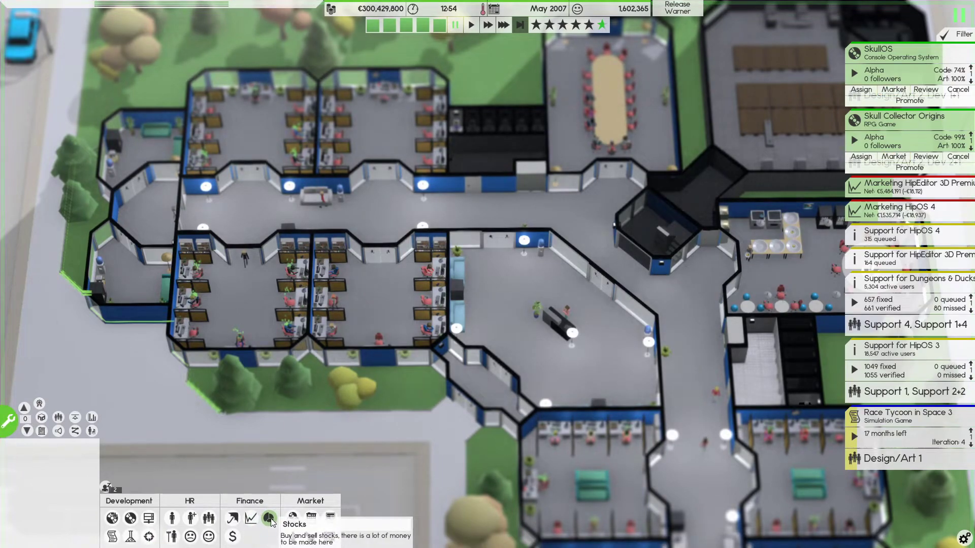
click(269, 518)
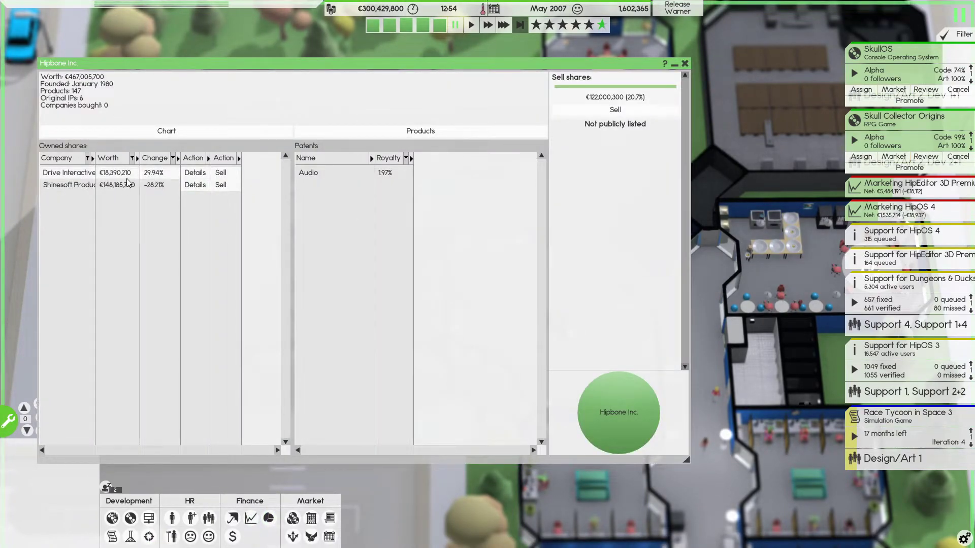
click(192, 174)
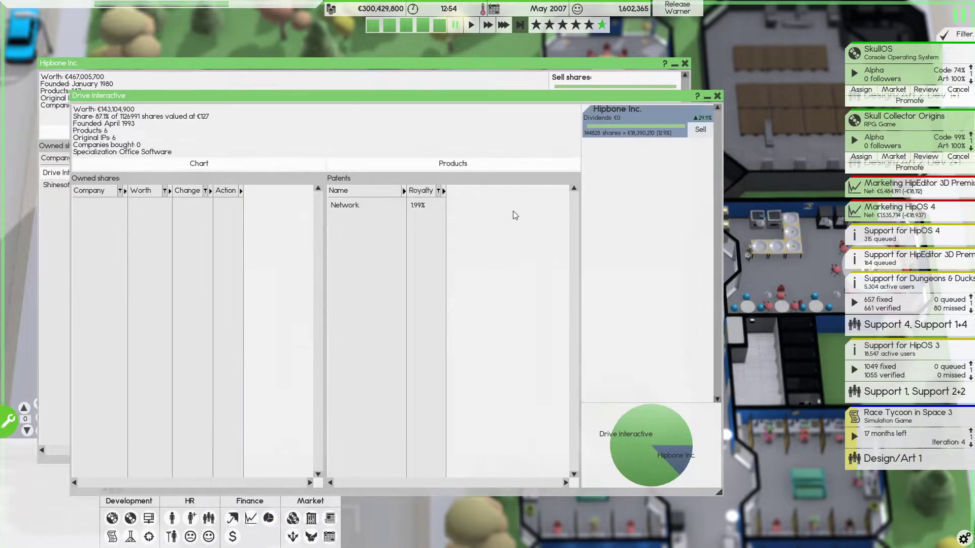
click(716, 97)
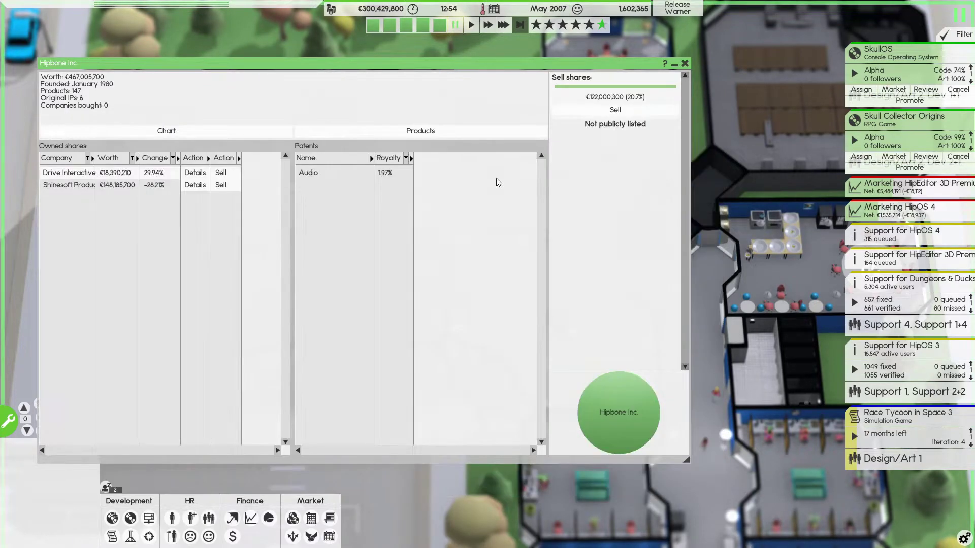
click(194, 186)
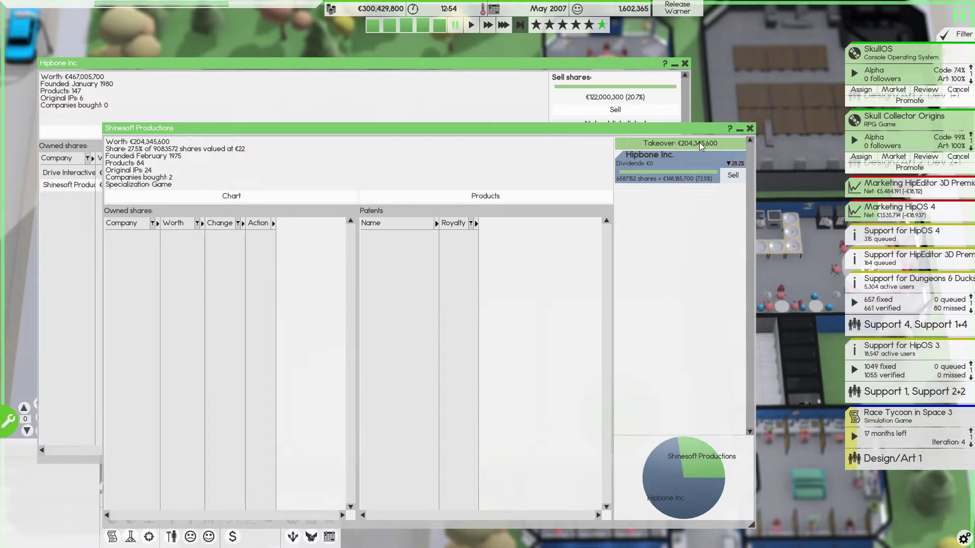
click(750, 129)
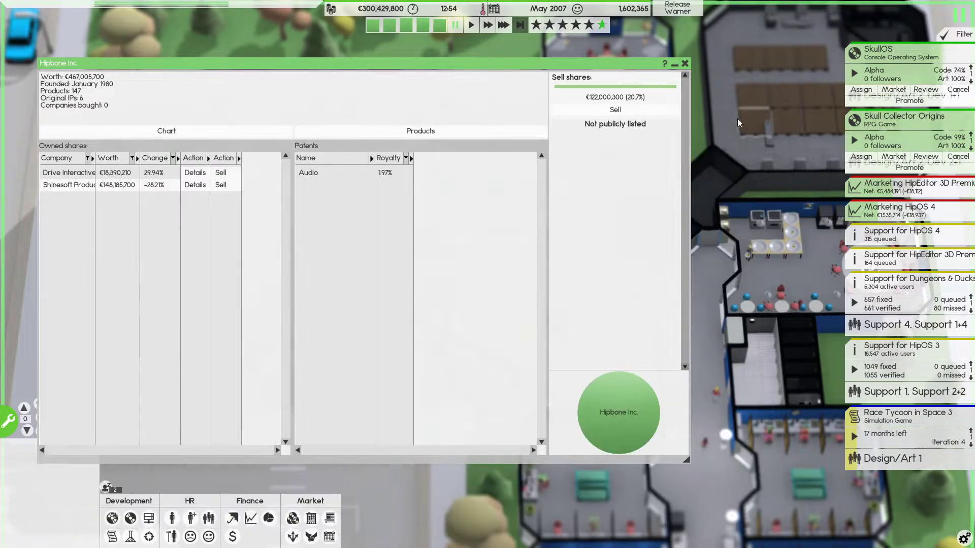
click(683, 65)
scroll(406, 318, down, 3)
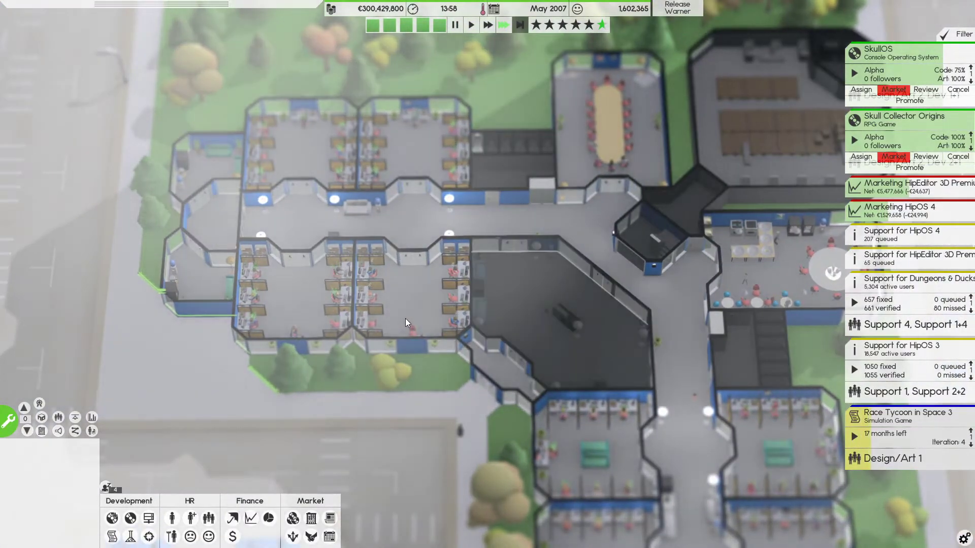
- Enrol the Dev 1 programmer in basic design training
key(d)
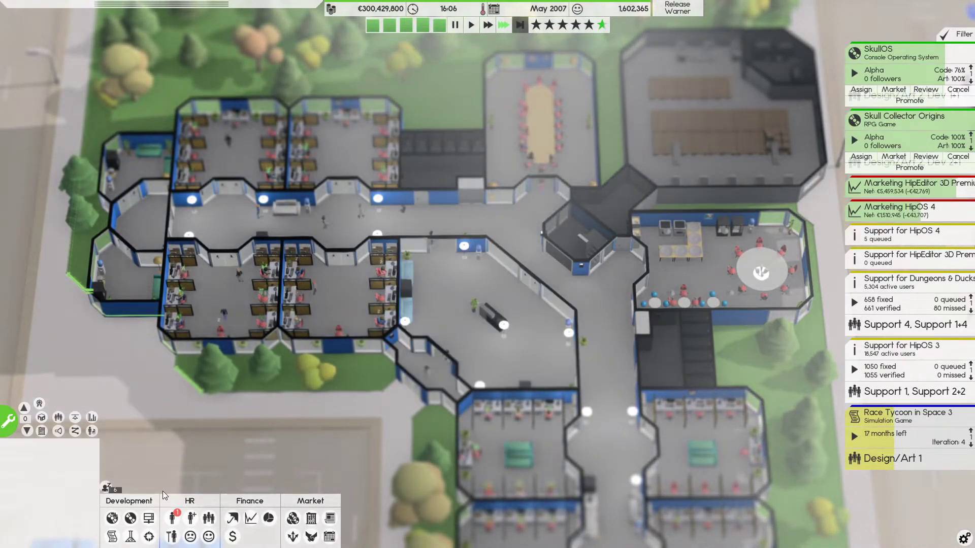
click(191, 518)
scroll(305, 229, up, 3)
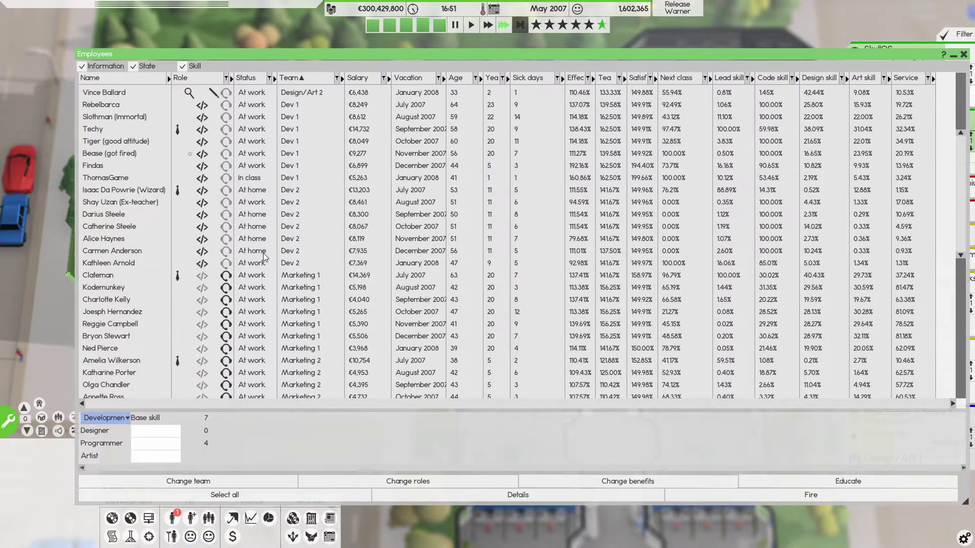
scroll(382, 229, up, 1)
click(470, 189)
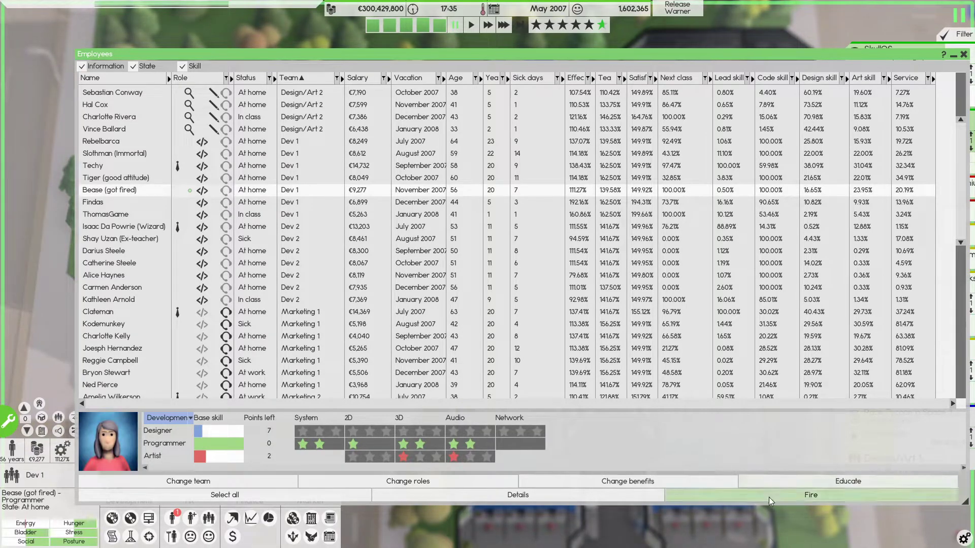
click(798, 481)
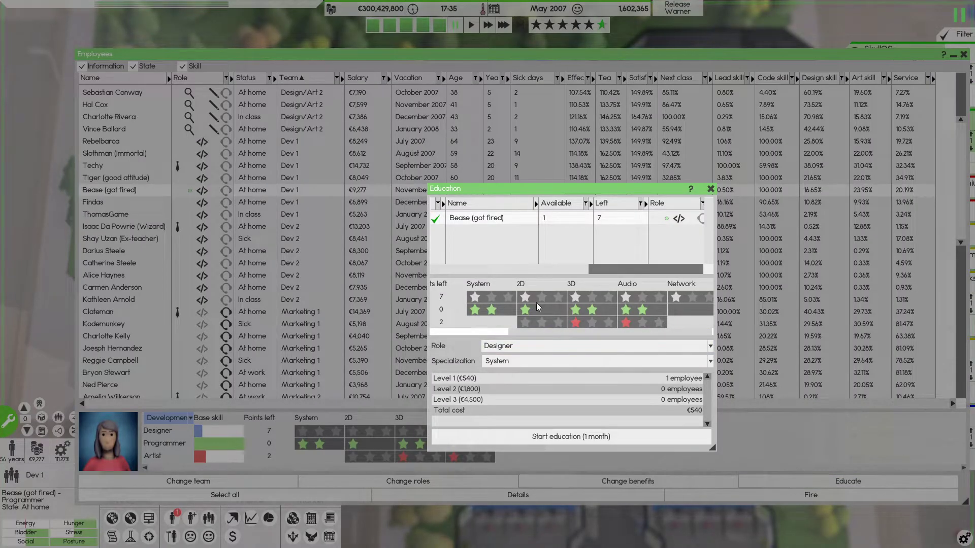
scroll(538, 307, right, 1)
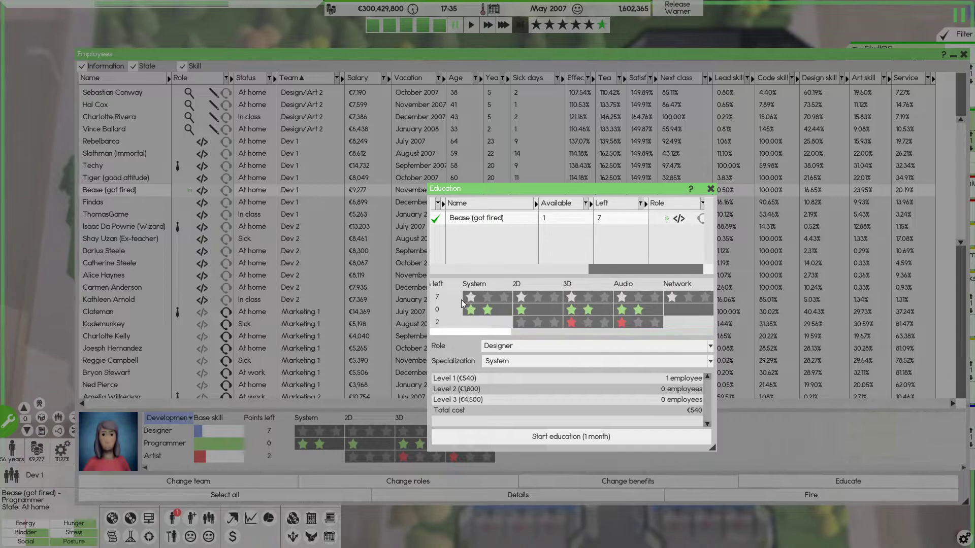
scroll(507, 302, left, 2)
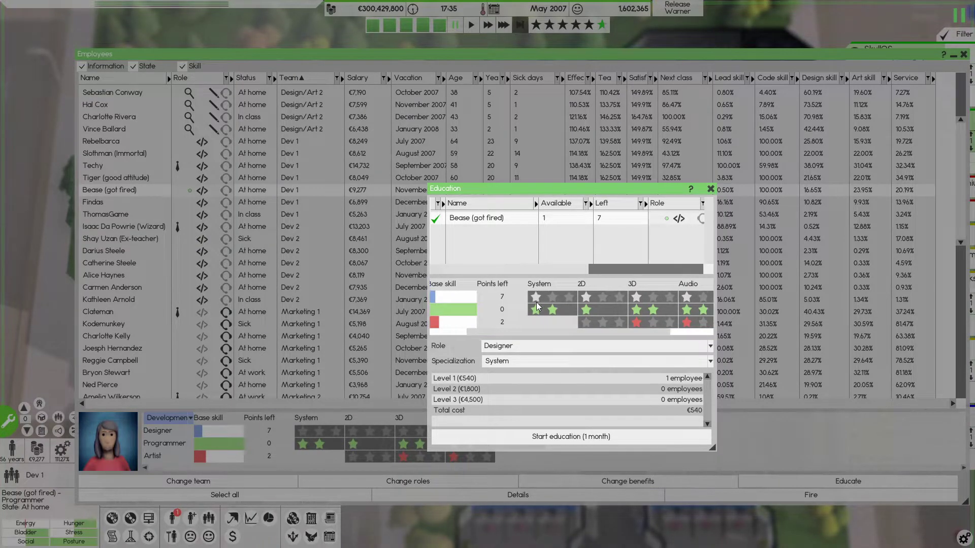
key(Return)
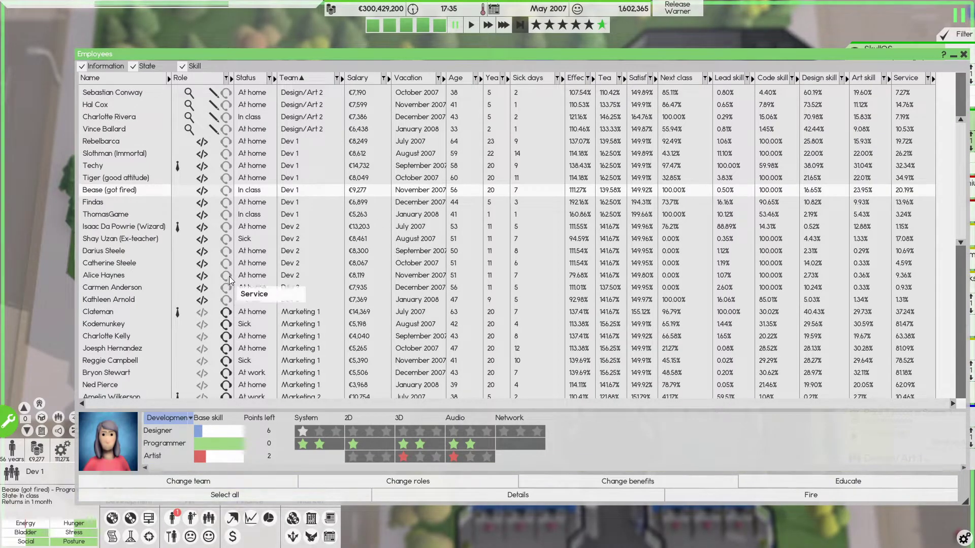
scroll(230, 282, up, 4)
scroll(233, 289, down, 4)
scroll(240, 309, down, 6)
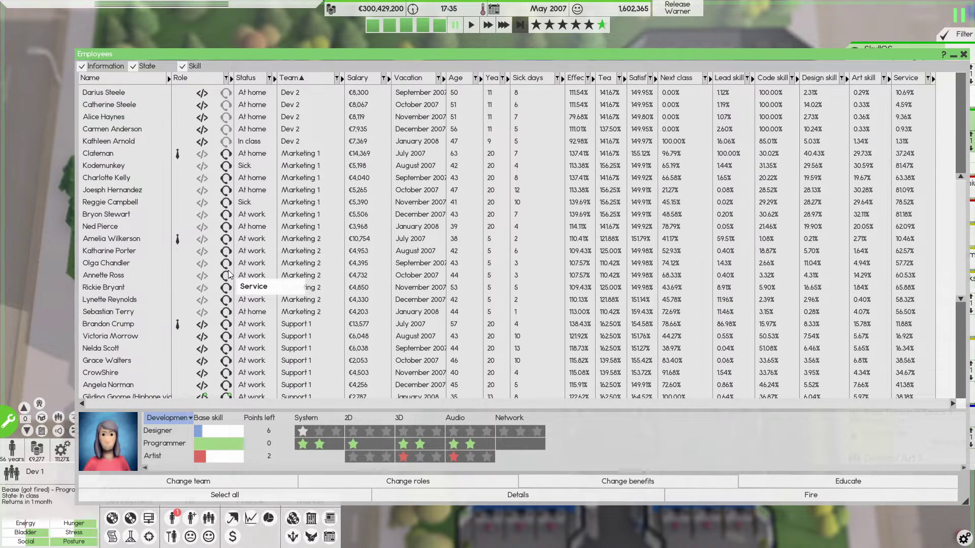
scroll(248, 328, down, 5)
- Enrol Gliding Gnome of Support 1 in level-2 2D training and close the staff list
click(220, 312)
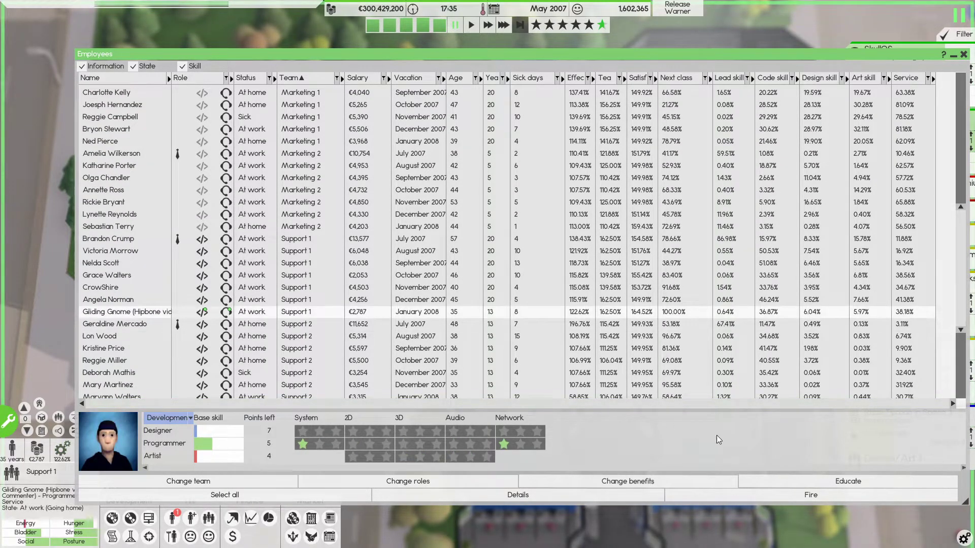
click(772, 484)
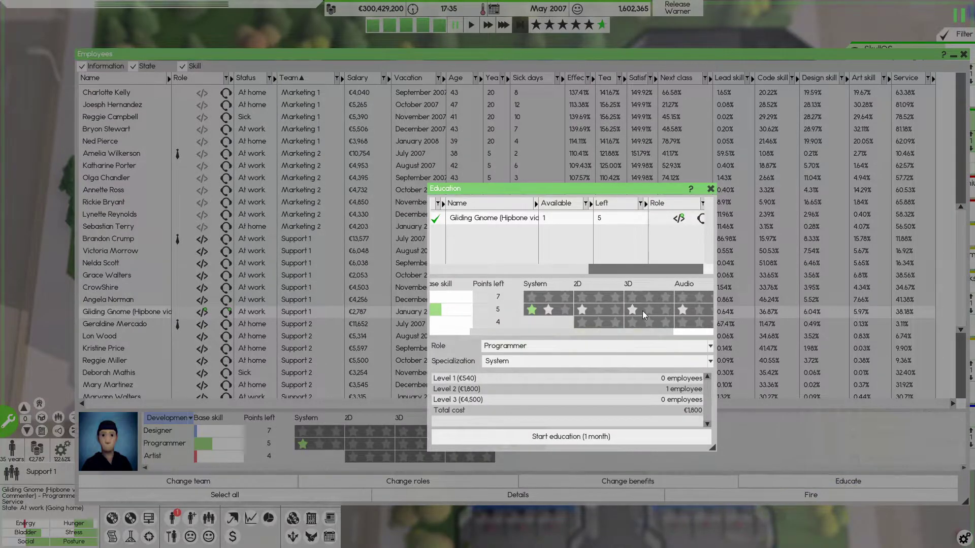
scroll(550, 328, right, 2)
scroll(550, 328, right, 2)
scroll(550, 327, right, 2)
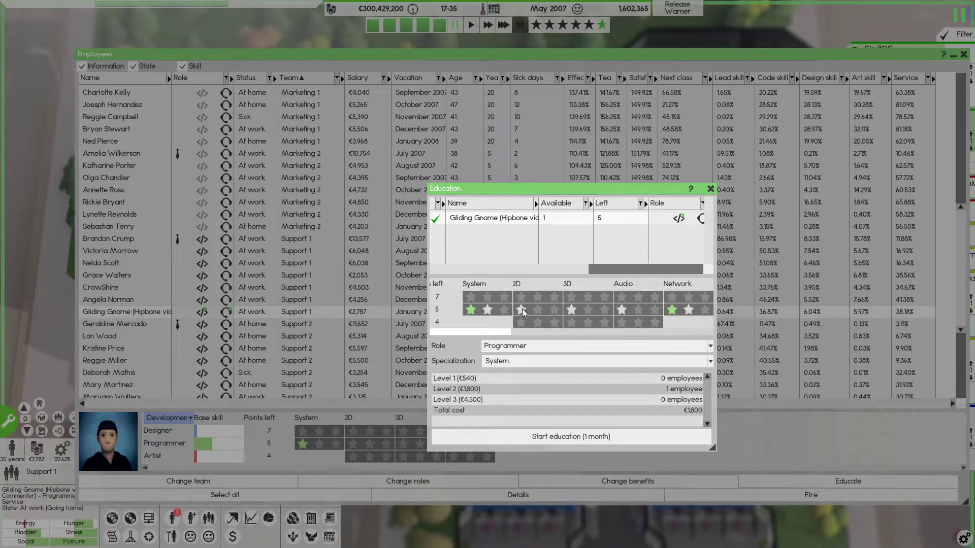
scroll(521, 312, right, 2)
key(Escape)
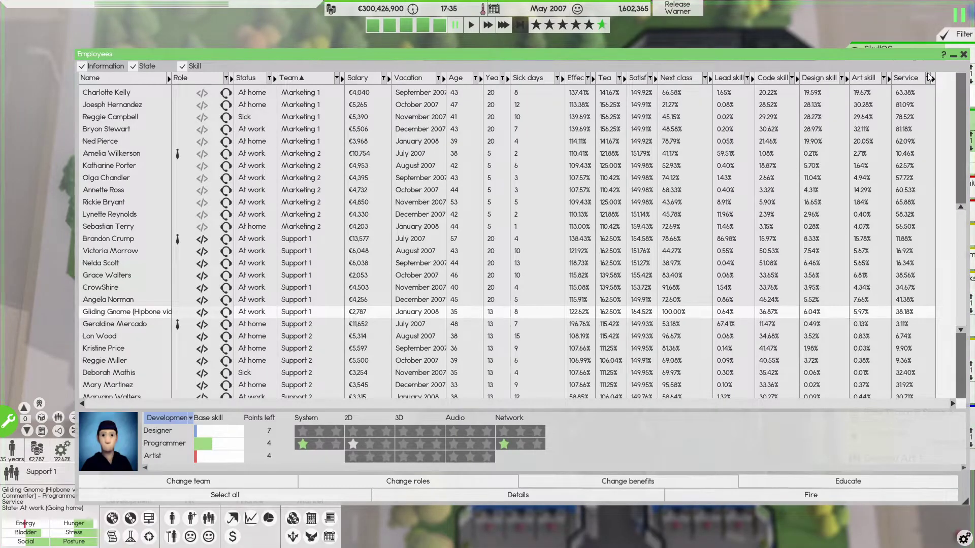
click(963, 56)
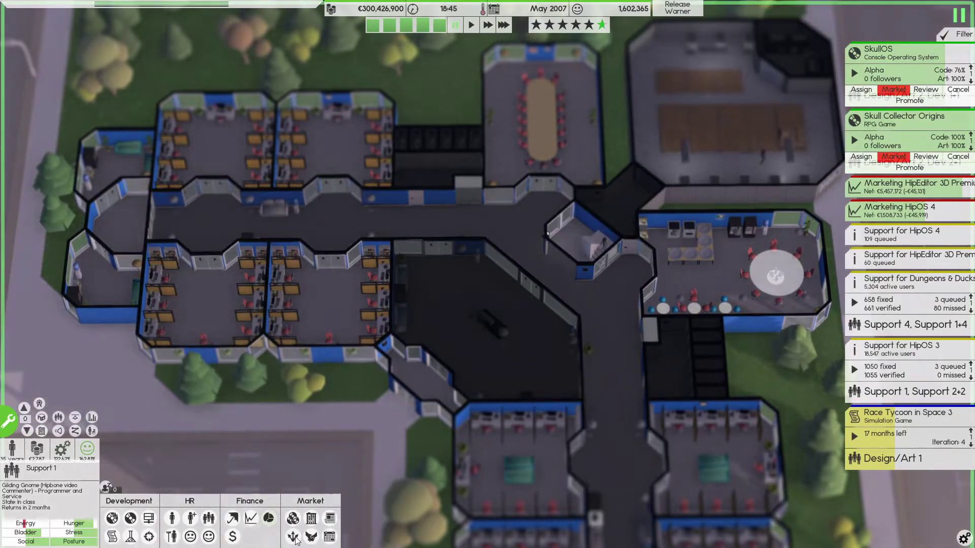
- Accept The Amplitude Pro design contract for the Design/Art 1 team
click(311, 518)
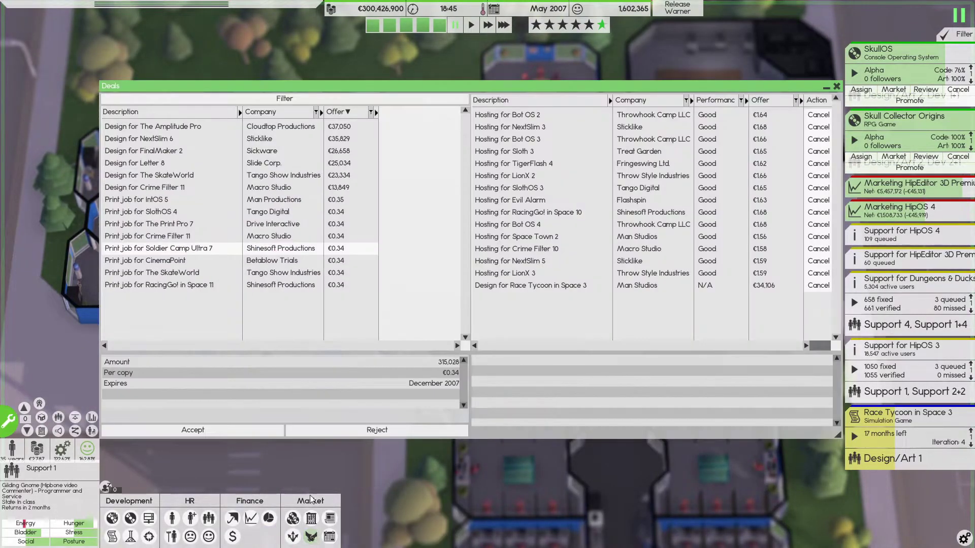
click(305, 126)
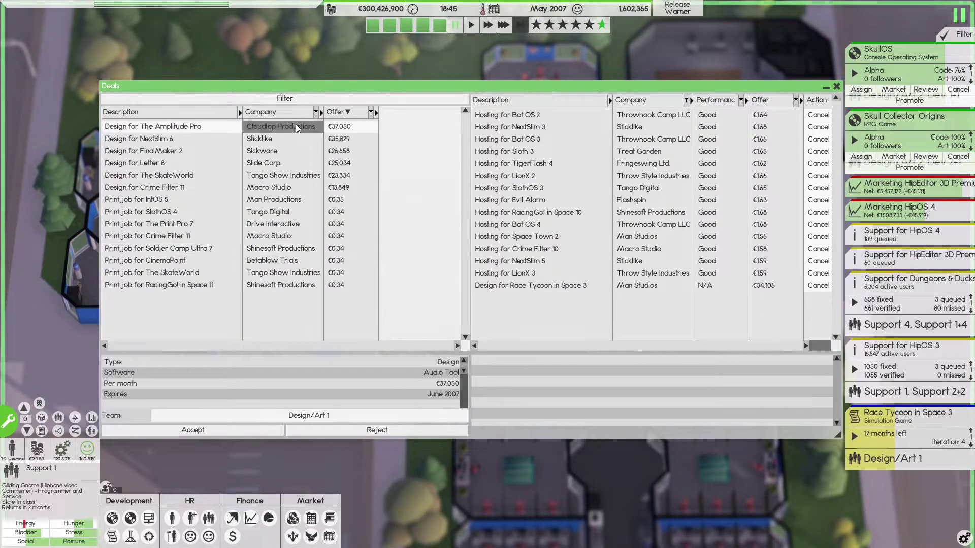
click(192, 522)
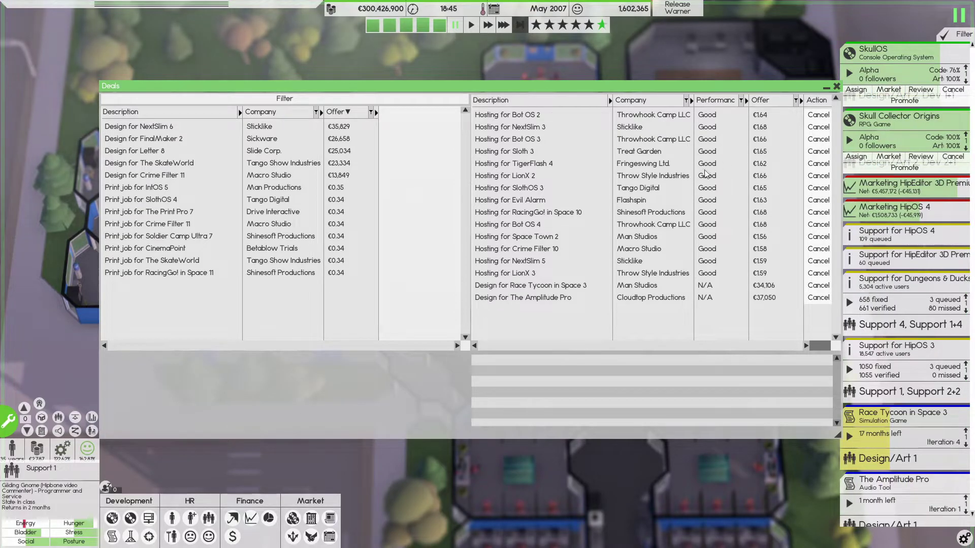
click(835, 87)
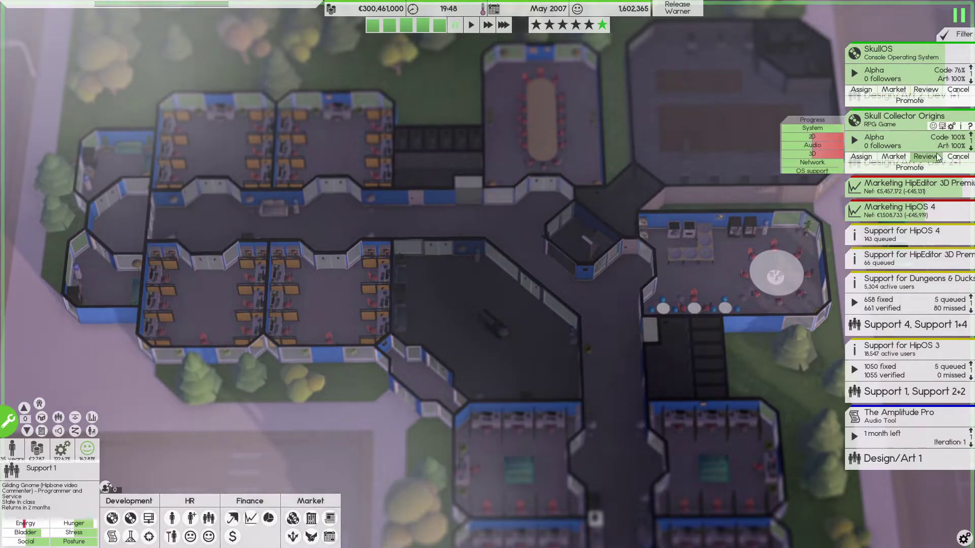
- Order a full €36,000 peer review of Skull Collector Origins and view its 10/10 result
click(925, 156)
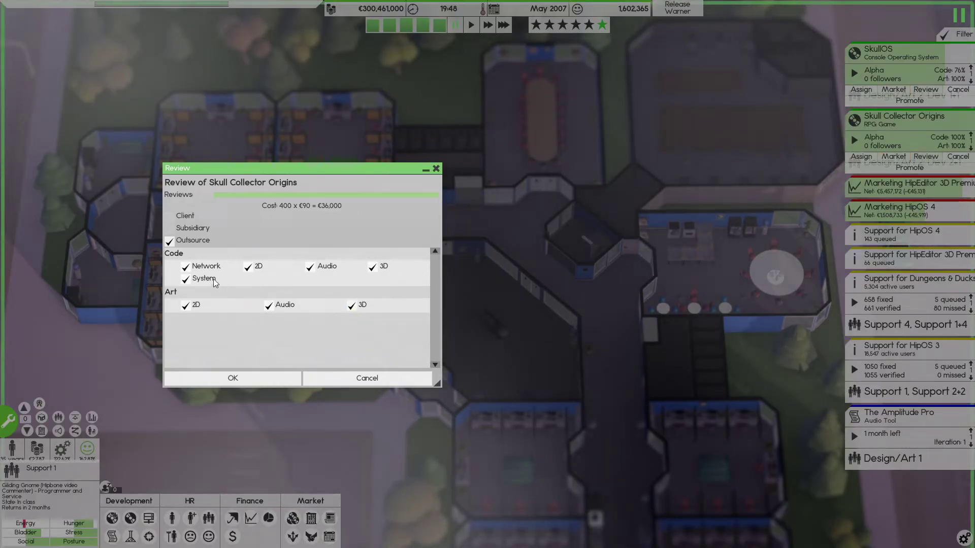
click(221, 373)
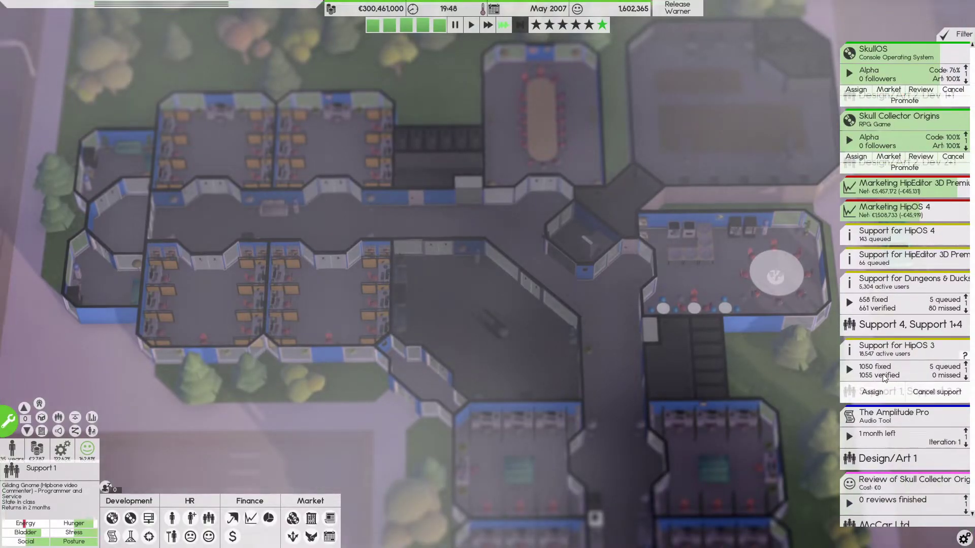
key(a)
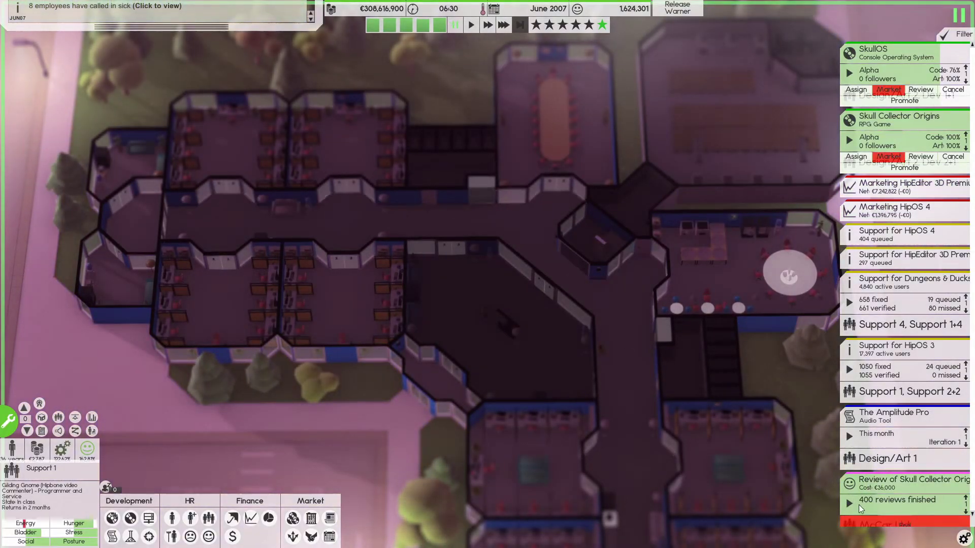
click(872, 506)
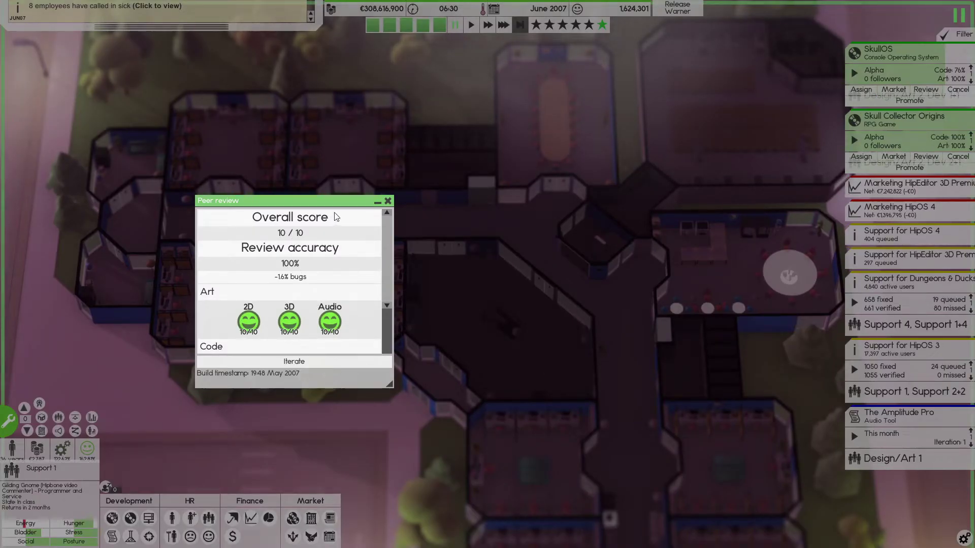
click(387, 202)
mouse_move(906, 164)
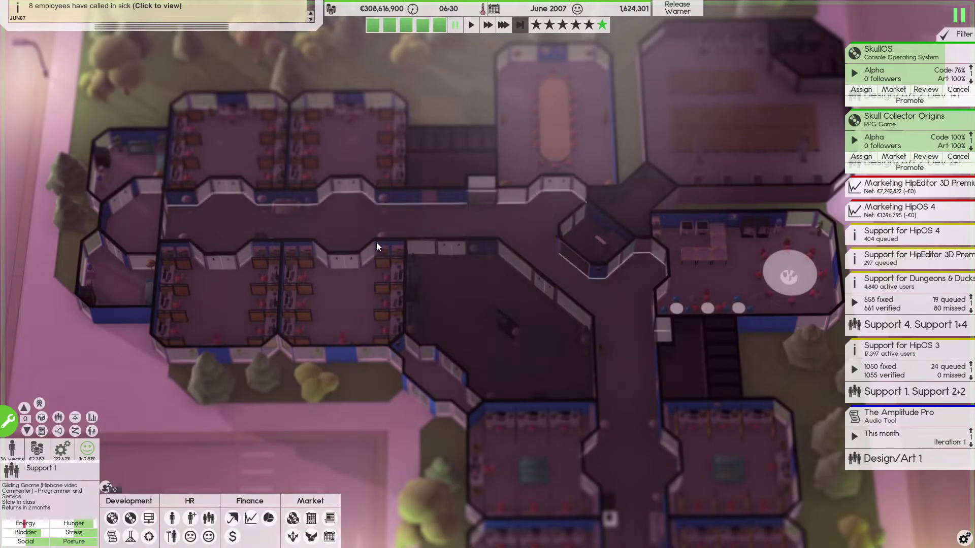
- Move Skull Collector Origins to beta and give its print order a 350,000-copy limit
click(902, 167)
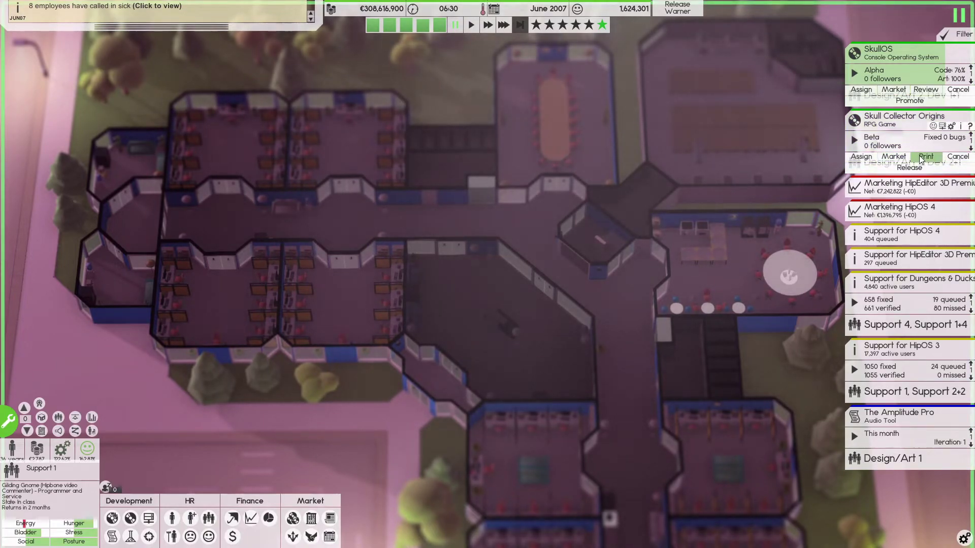
click(925, 157)
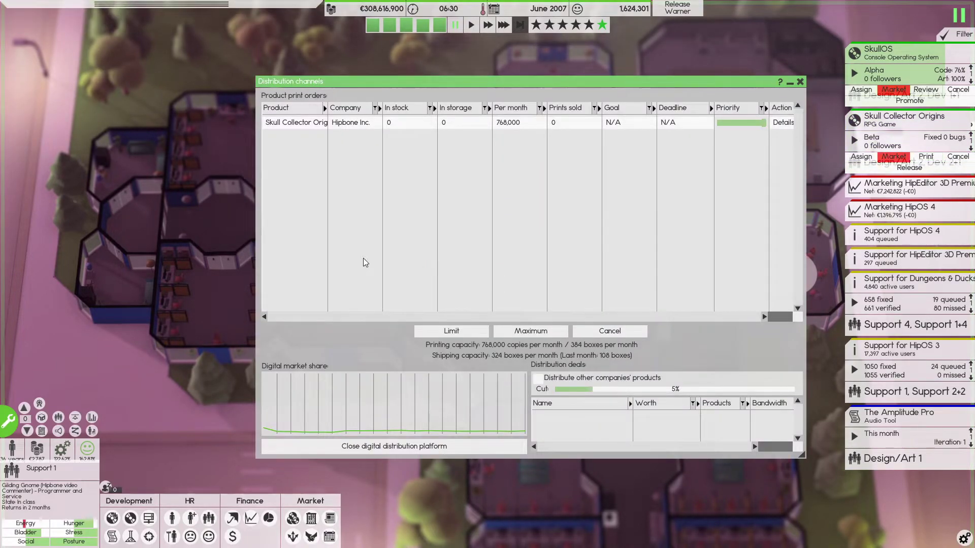
click(448, 332)
text(350000)
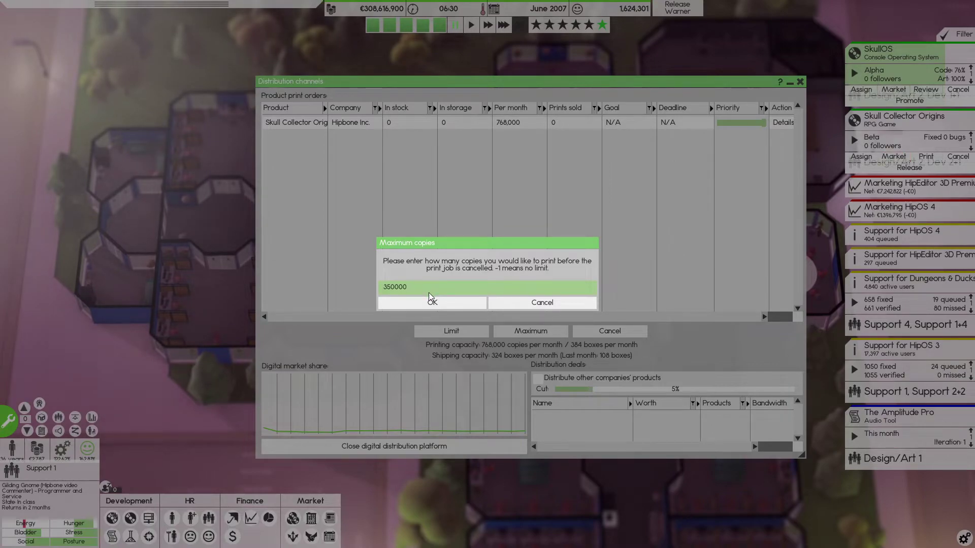
click(432, 301)
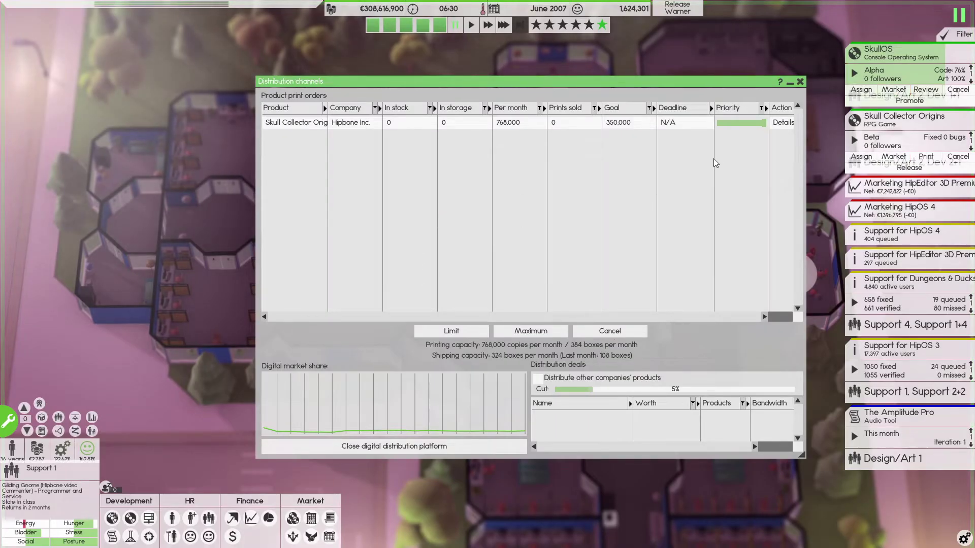
click(800, 82)
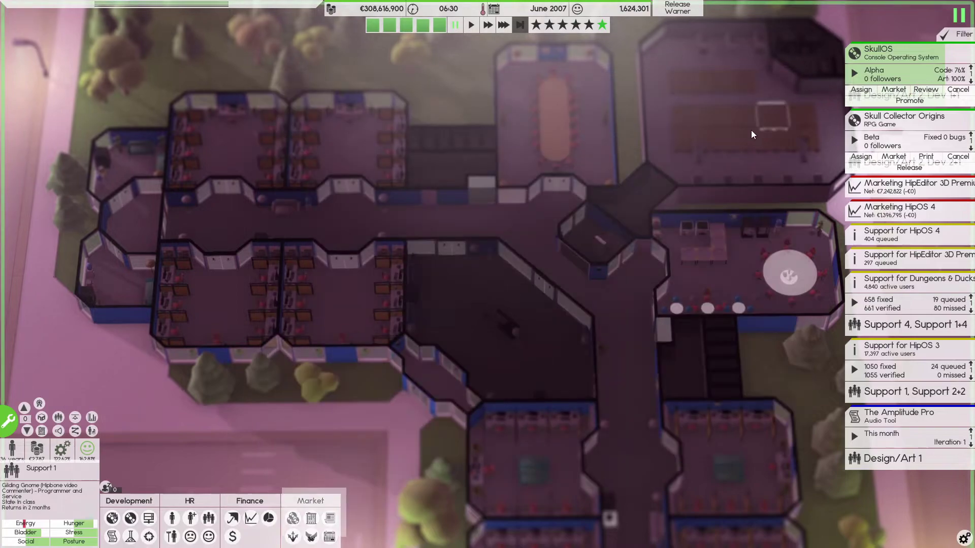
- Start a hype campaign for Skull Collector Origins
click(892, 158)
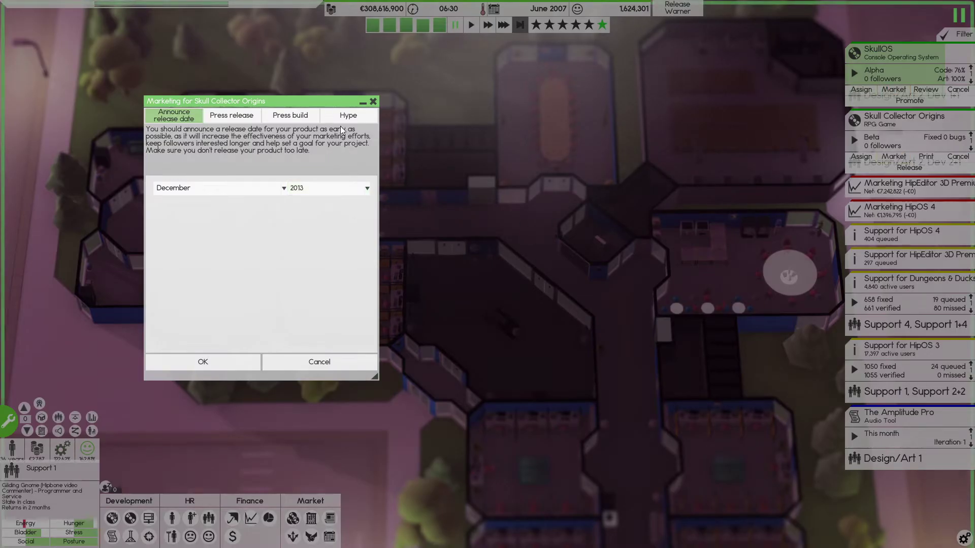
click(341, 118)
click(209, 362)
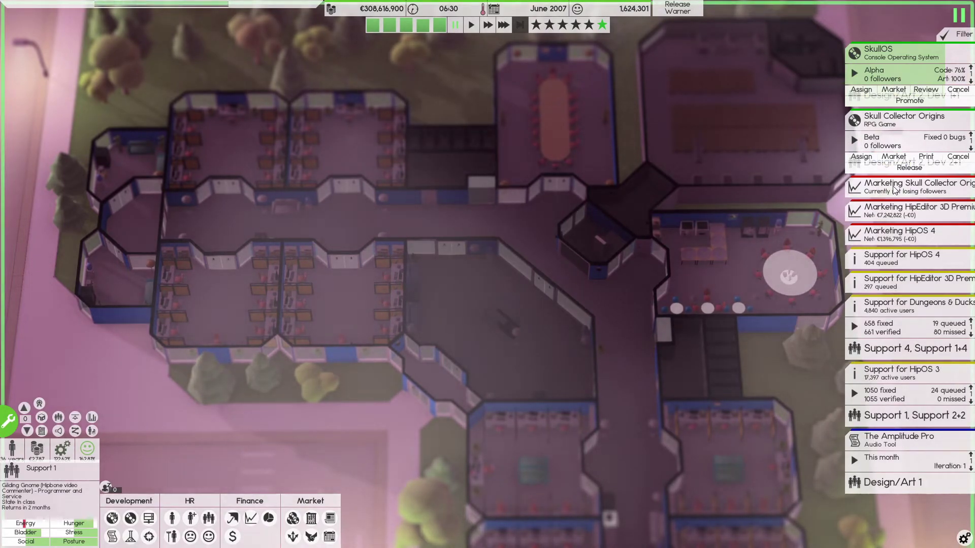
- Announce July 2008 as the game's release date and confirm it
click(914, 184)
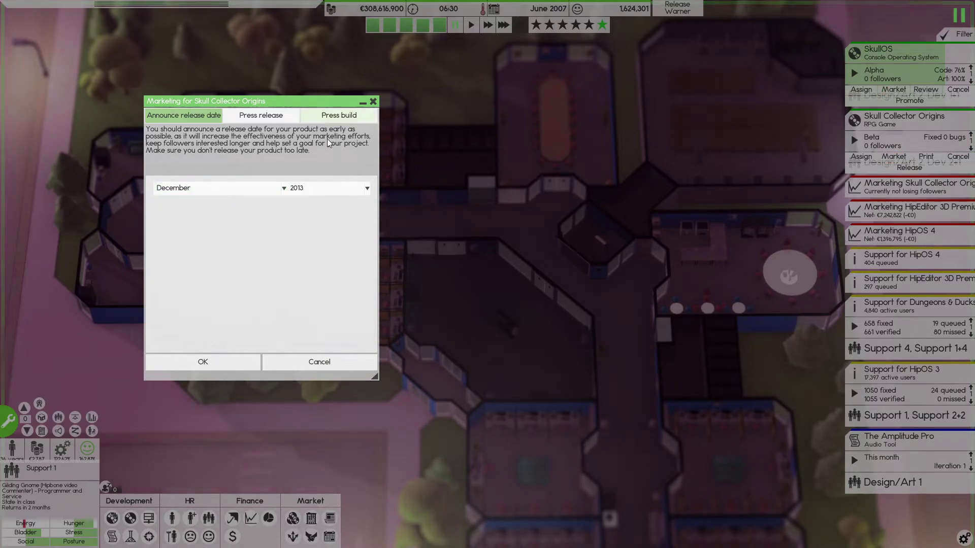
click(203, 192)
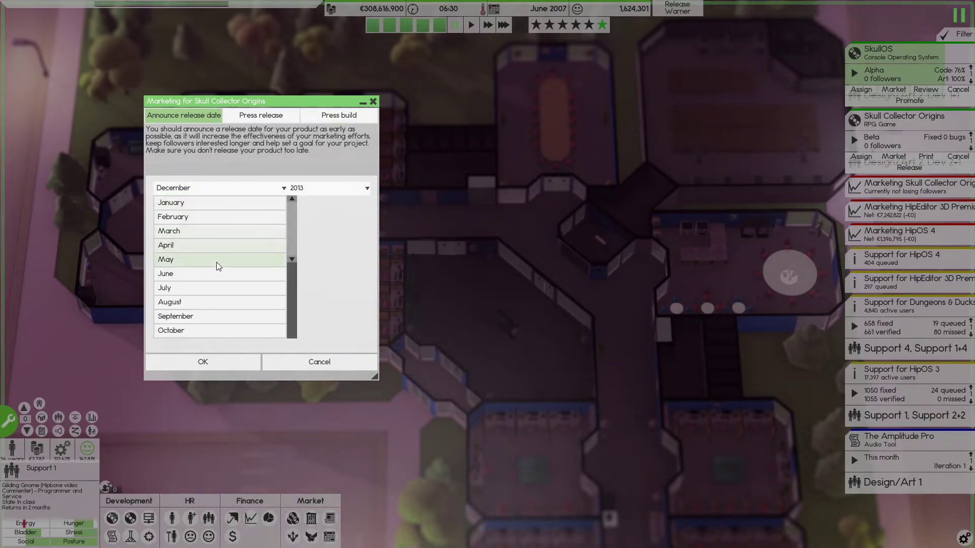
click(183, 288)
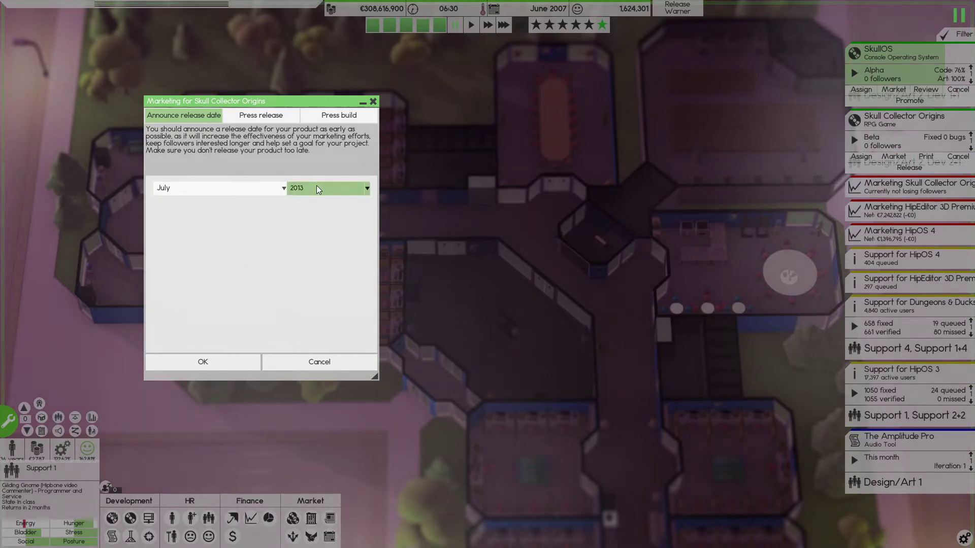
click(316, 188)
click(315, 217)
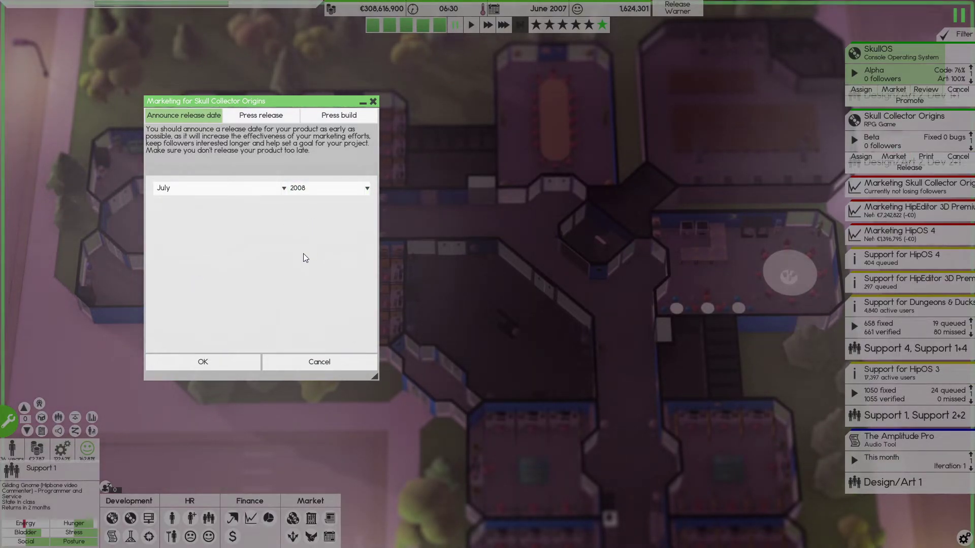
click(218, 361)
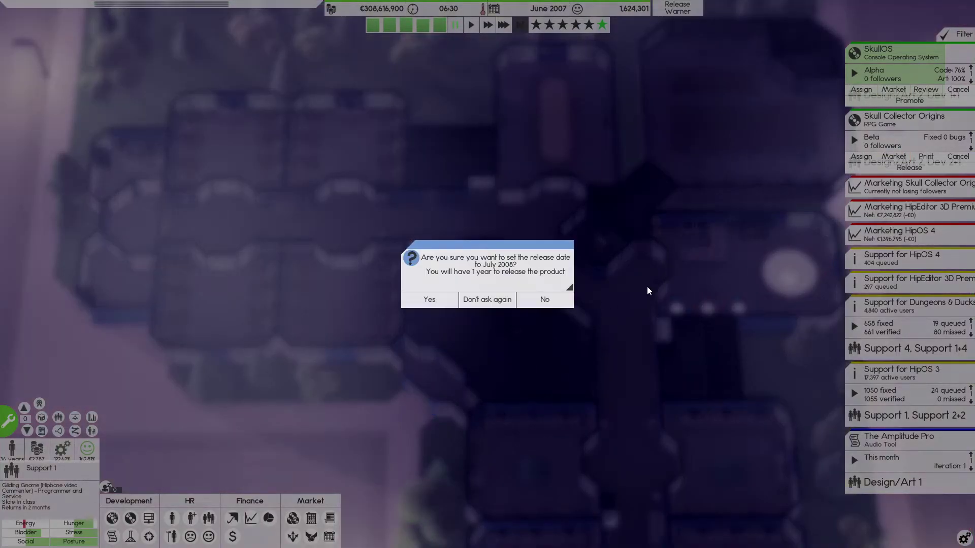
click(430, 301)
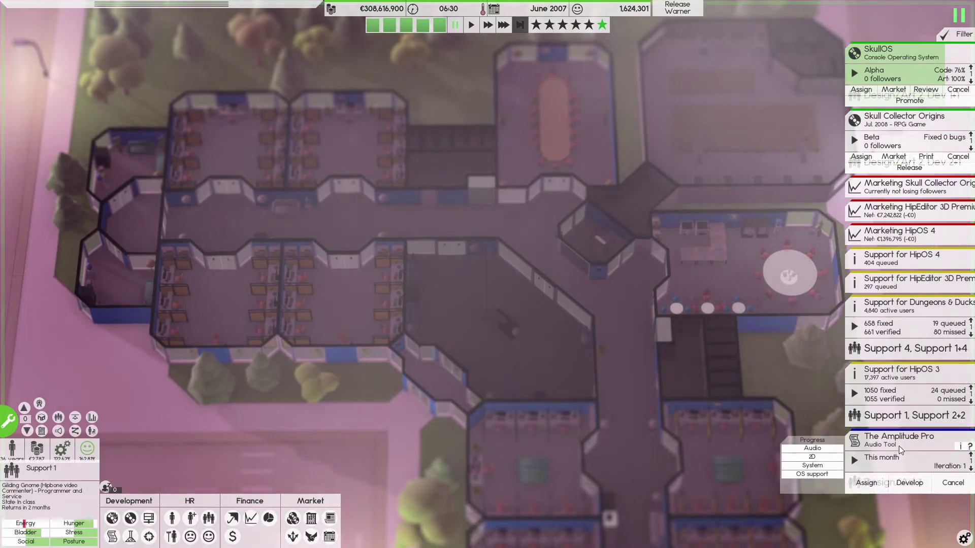
mouse_move(969, 459)
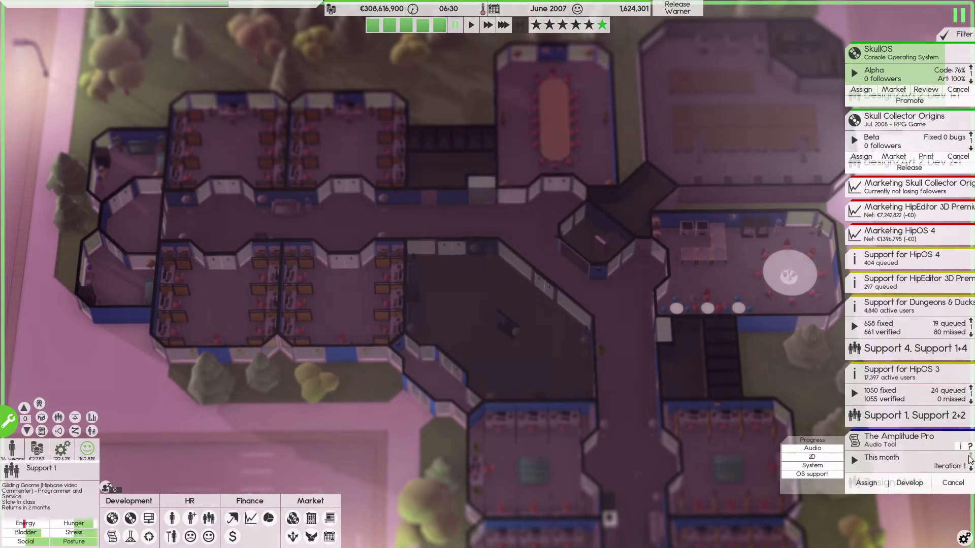
- Resume at fast speed and enrol Christi Murphy of Design/Art 2 in €4,500 System design training
key(3)
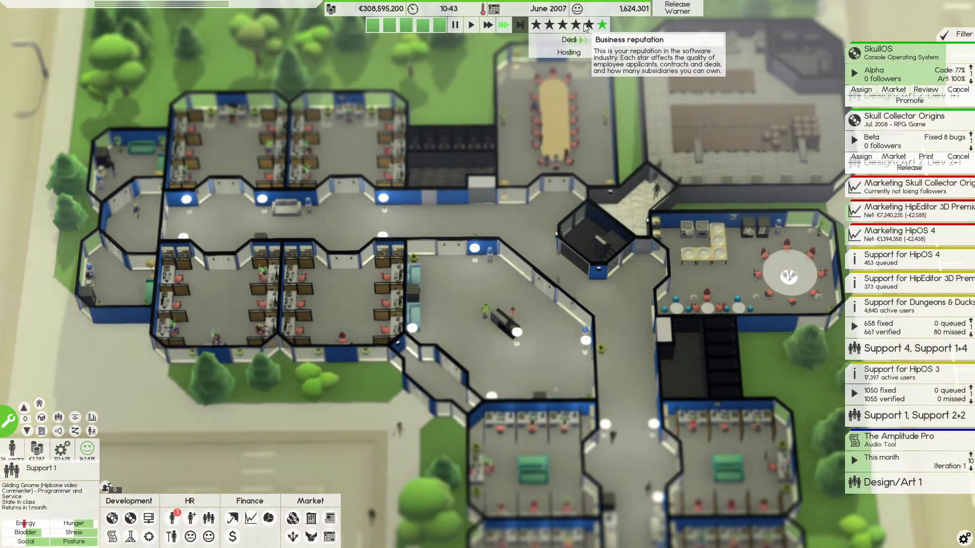
click(180, 520)
scroll(267, 174, down, 2)
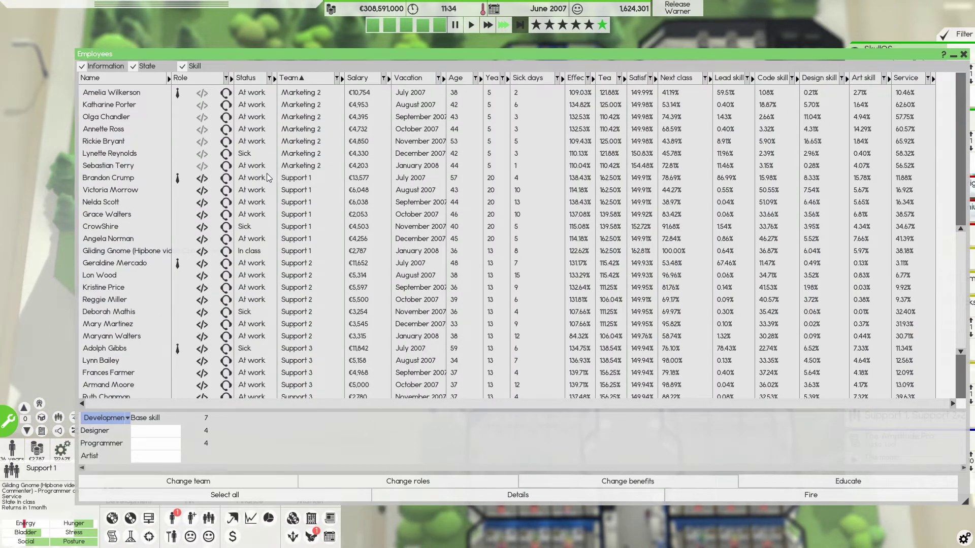
scroll(267, 173, up, 2)
scroll(267, 173, up, 2)
scroll(266, 173, up, 2)
scroll(267, 172, up, 2)
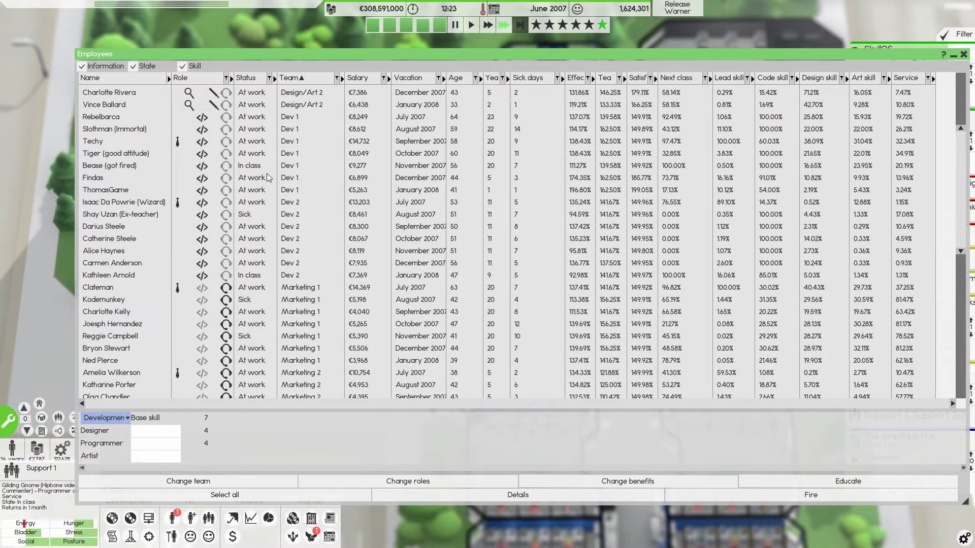
scroll(267, 173, up, 2)
scroll(219, 166, up, 1)
click(220, 166)
click(847, 482)
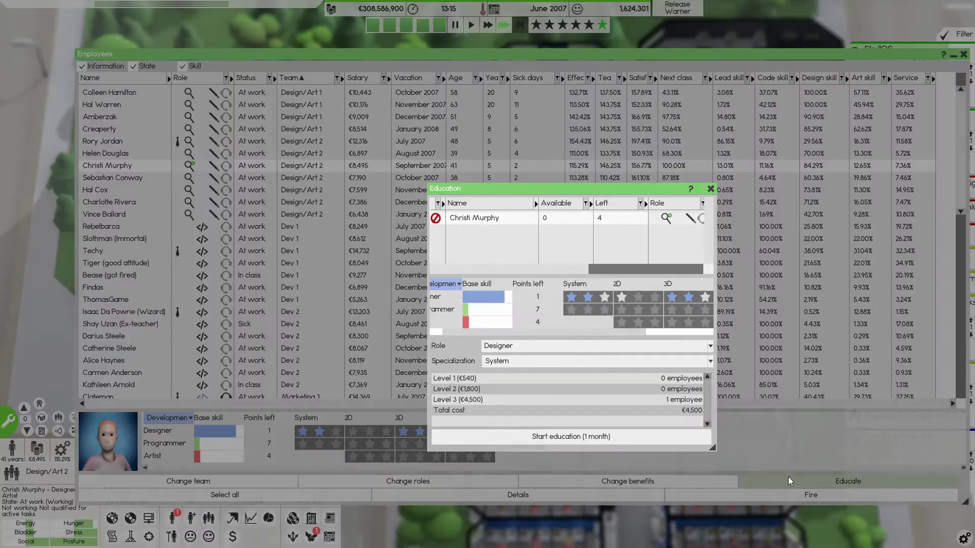
scroll(614, 317, right, 3)
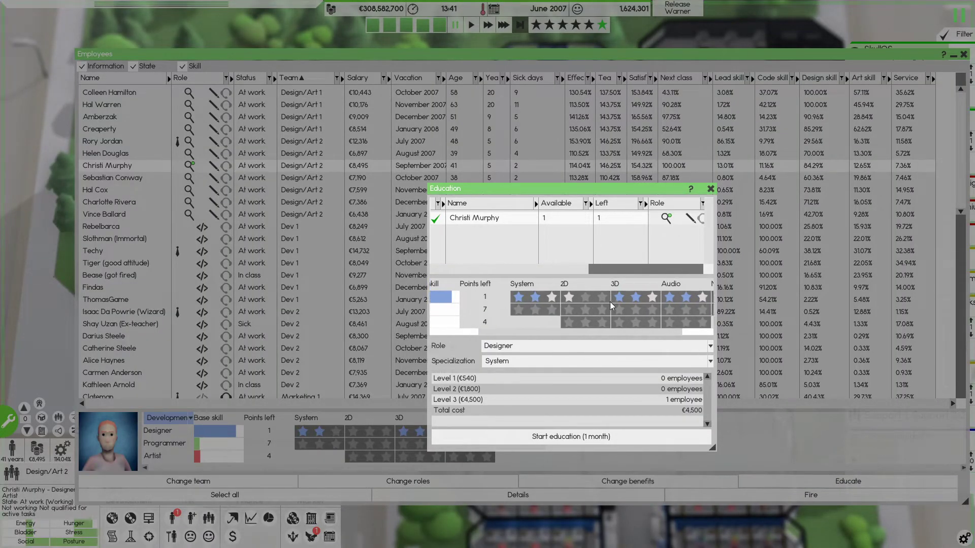
scroll(558, 321, right, 3)
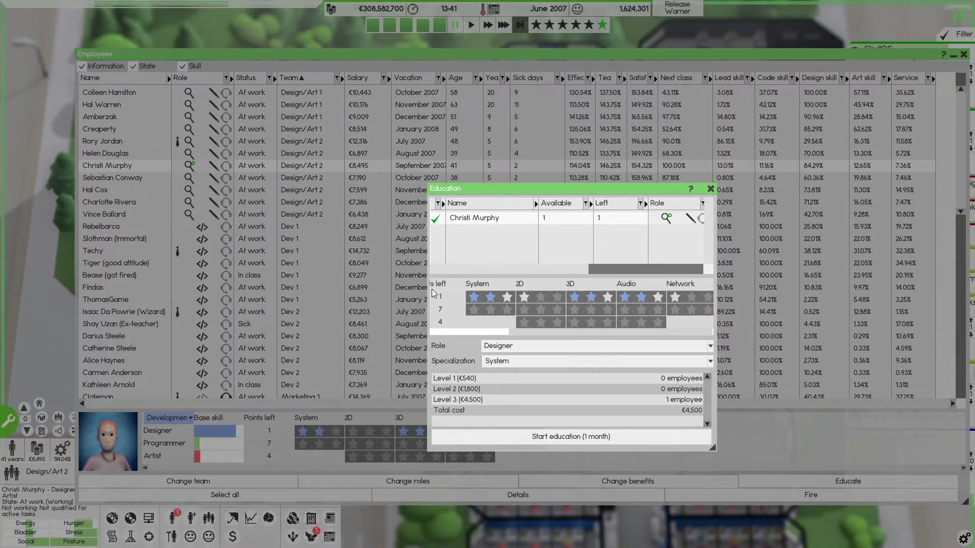
click(504, 297)
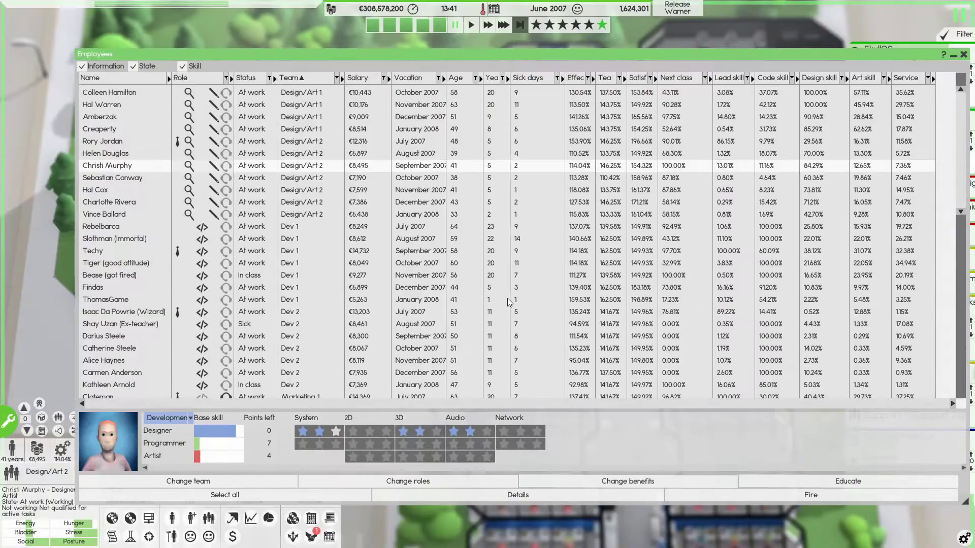
click(964, 54)
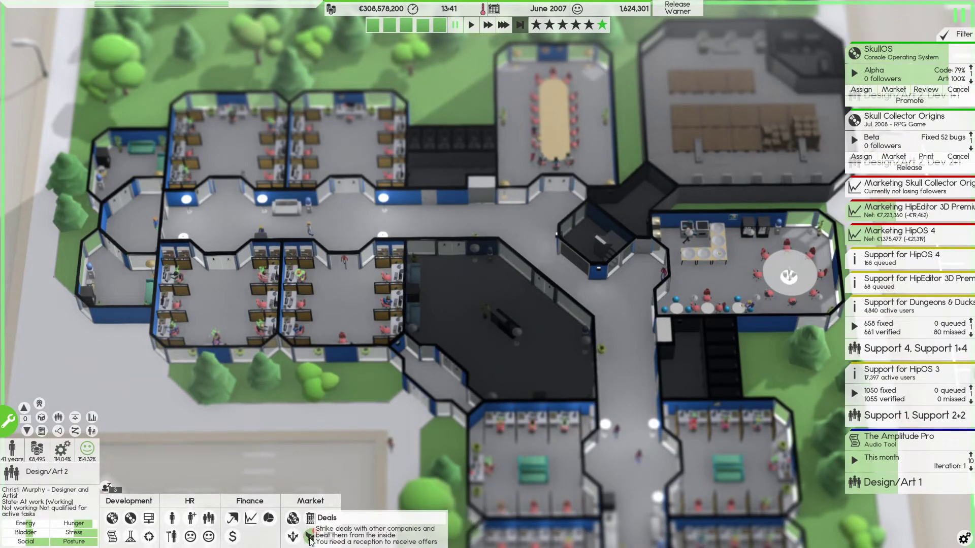
- Check the Deals overview, close it, and pause the game in June 2007
click(330, 519)
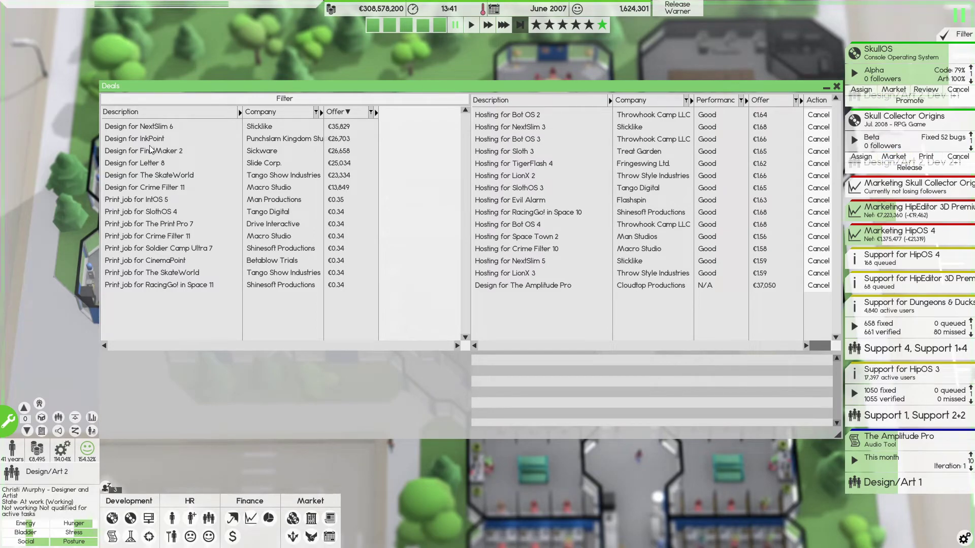
click(329, 519)
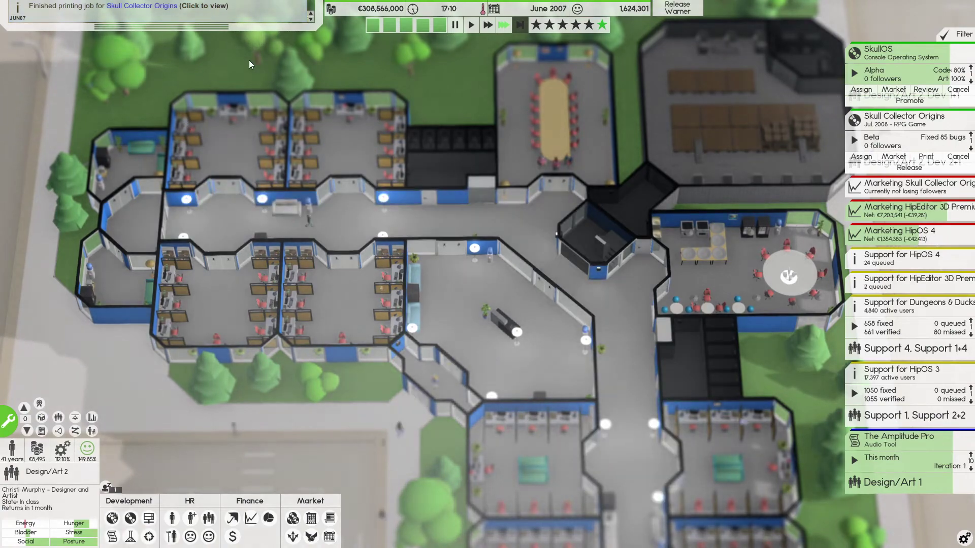
key(space)
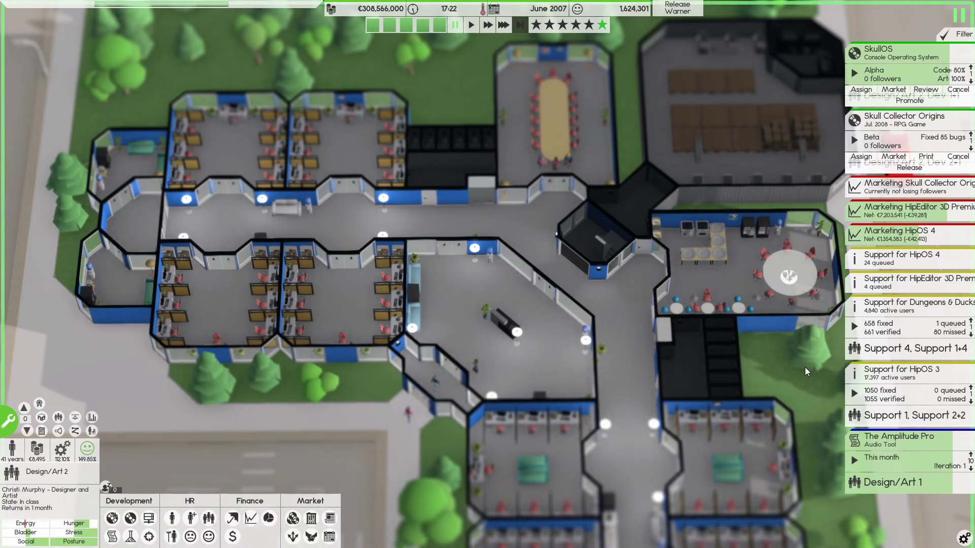
scroll(528, 301, down, 1)
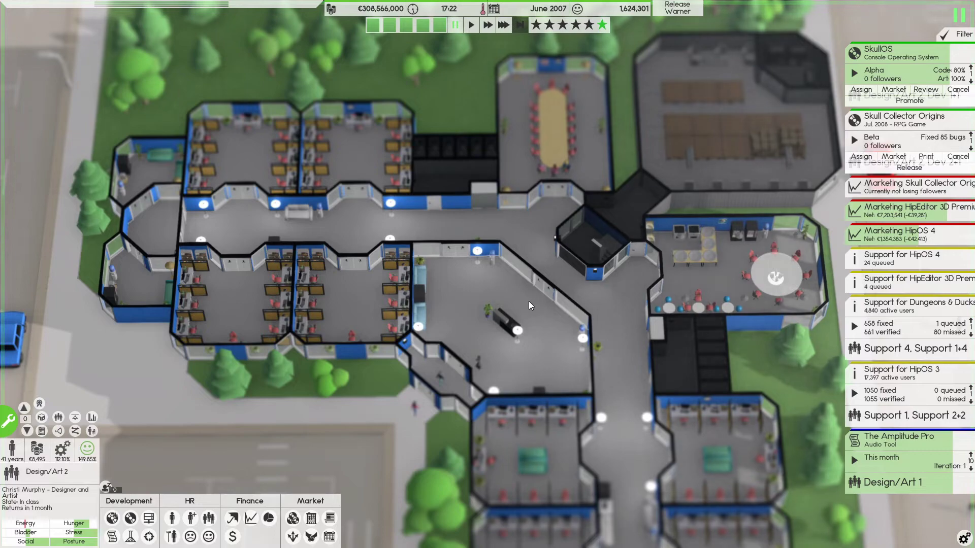
scroll(529, 301, down, 3)
scroll(400, 406, up, 2)
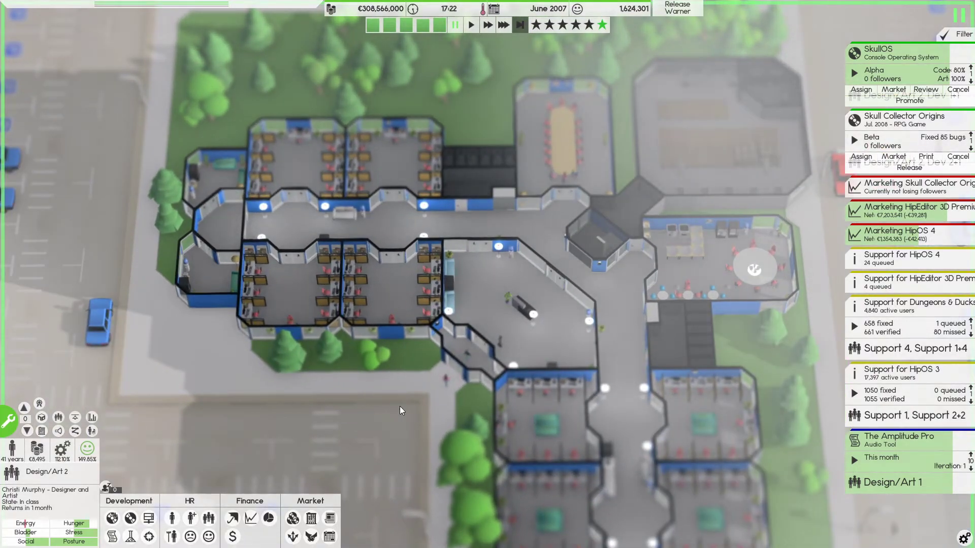